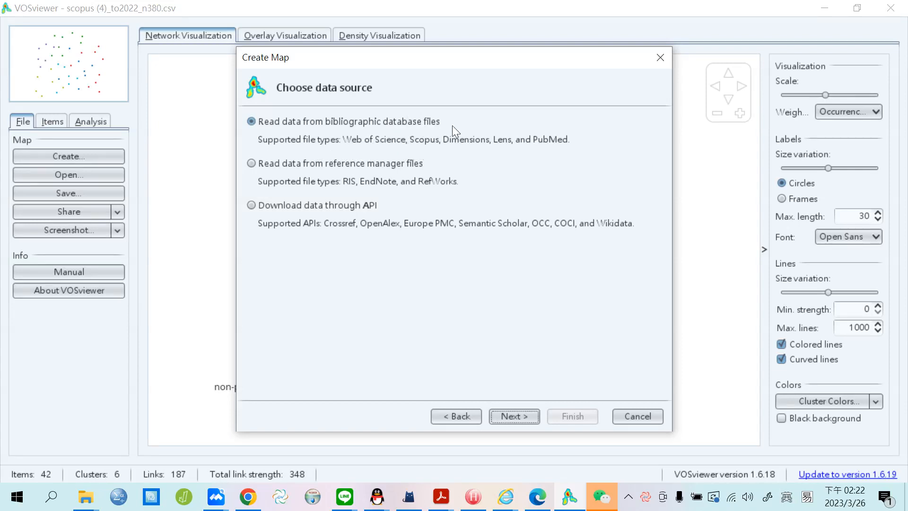
Keep bibliographic database files as the data source and browse for the Scopus file.
{"action": "left_click", "coordinate": [525, 417]}
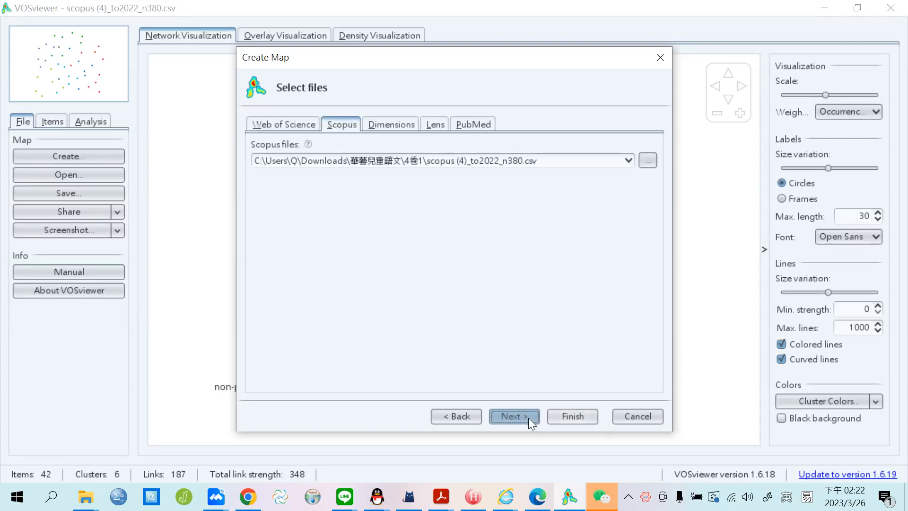
{"action": "left_click", "coordinate": [648, 160]}
Choose scopus (4)_to2022_n380.csv from Downloads > 工作室業務 > 03-26-2023 as the Scopus file.
{"action": "left_click", "coordinate": [522, 150]}
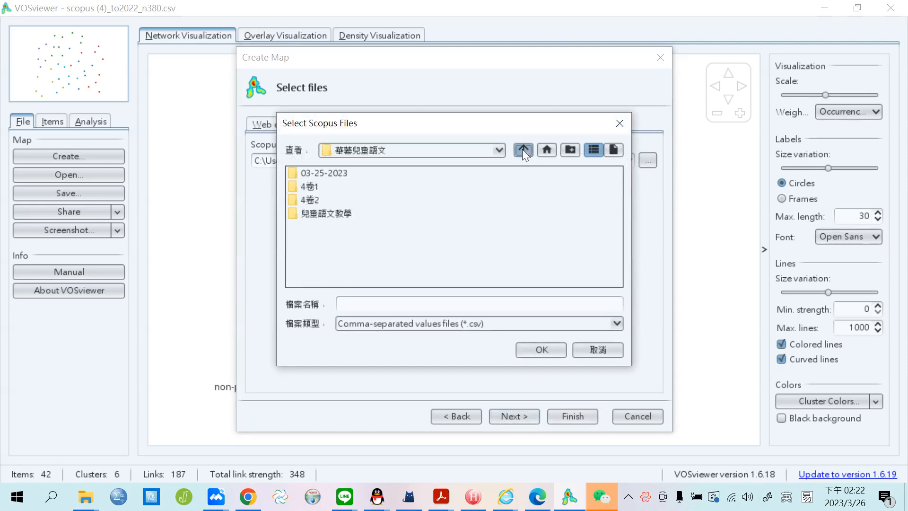
{"action": "left_click", "coordinate": [522, 149]}
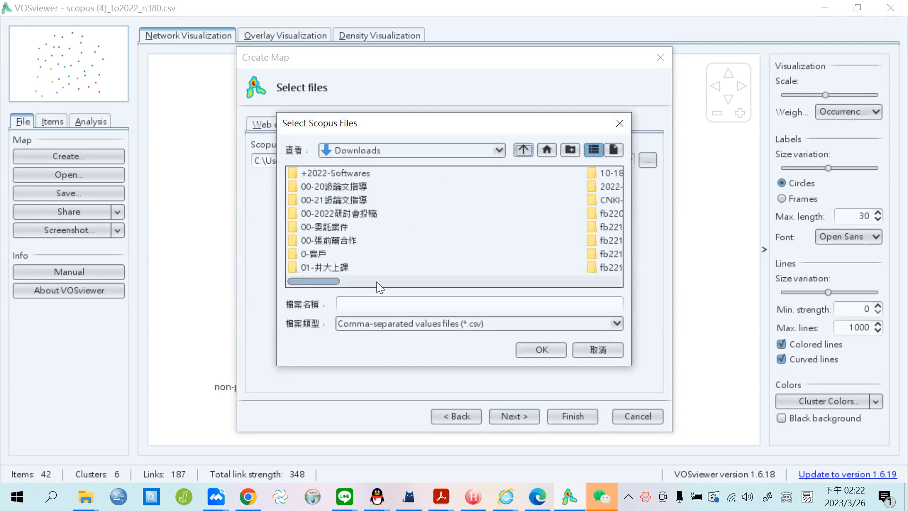
{"action": "left_click", "coordinate": [602, 280]}
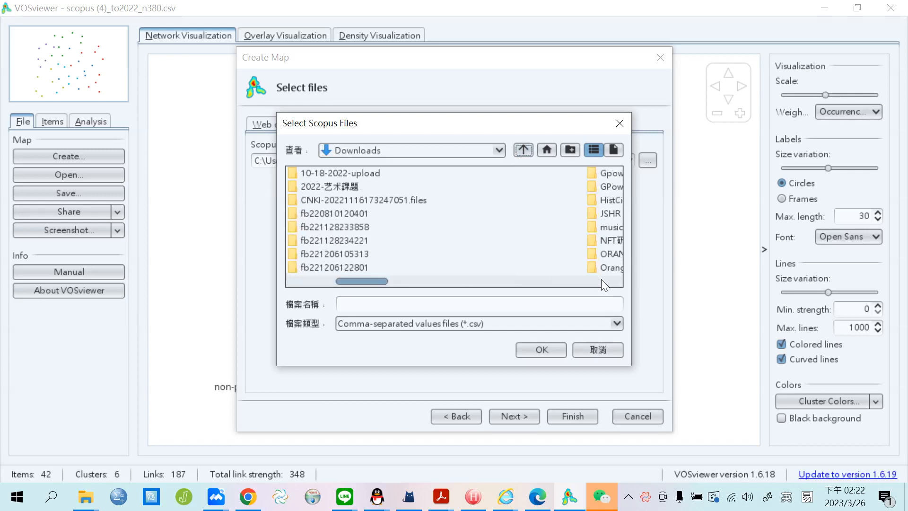
{"action": "left_click", "coordinate": [601, 280]}
{"action": "left_click", "coordinate": [601, 280]}
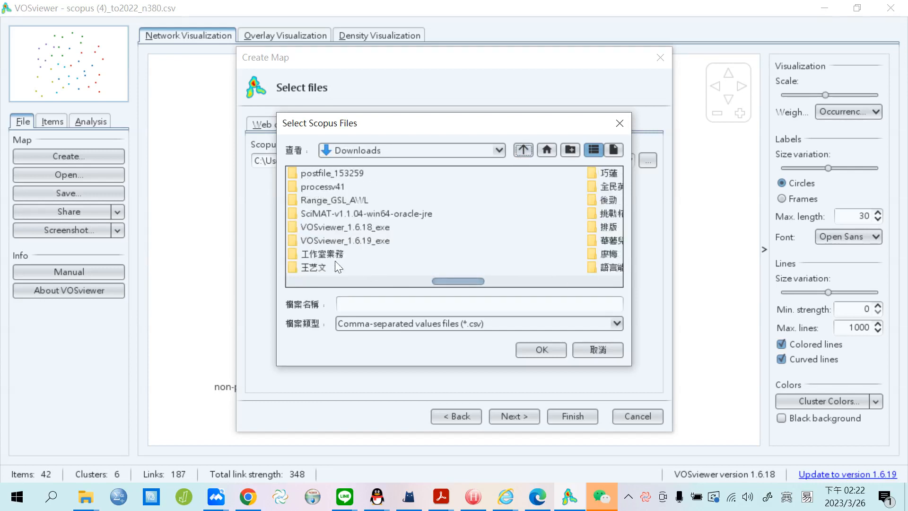
{"action": "double_click", "coordinate": [305, 256]}
{"action": "double_click", "coordinate": [313, 172]}
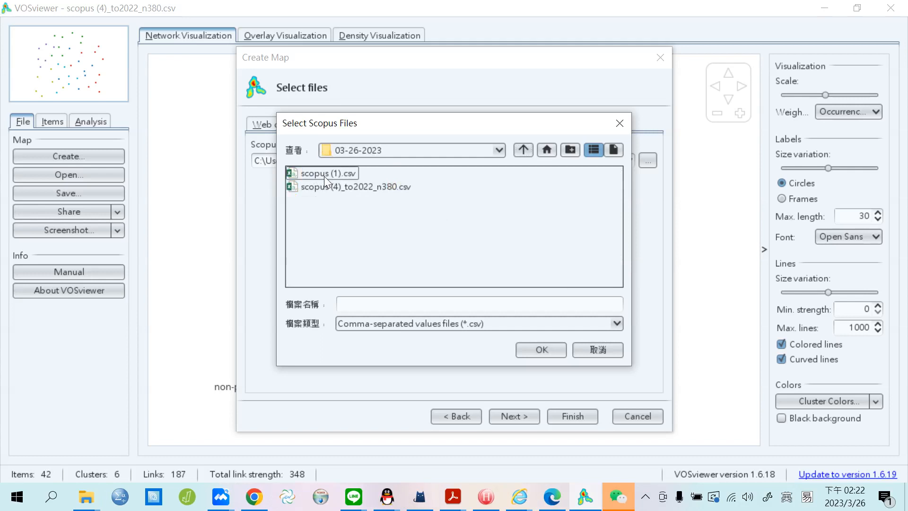
{"action": "left_click", "coordinate": [362, 187]}
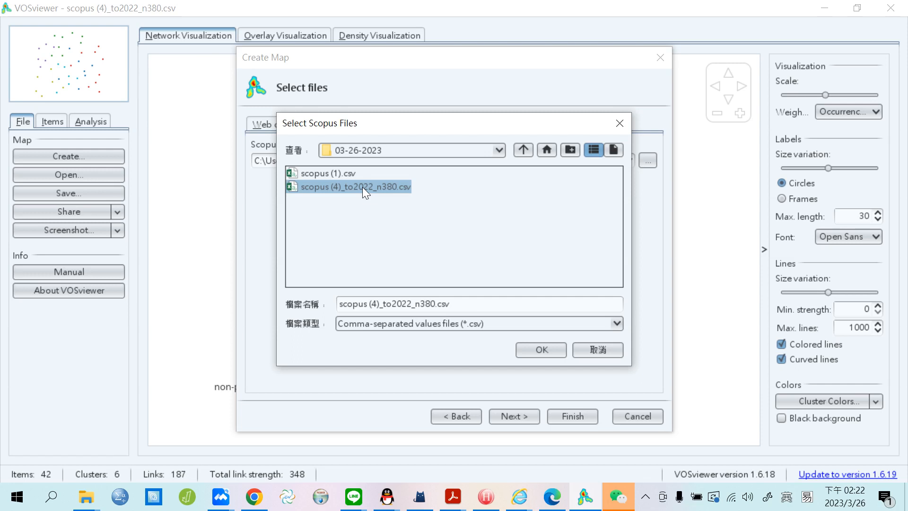
{"action": "left_click", "coordinate": [542, 349]}
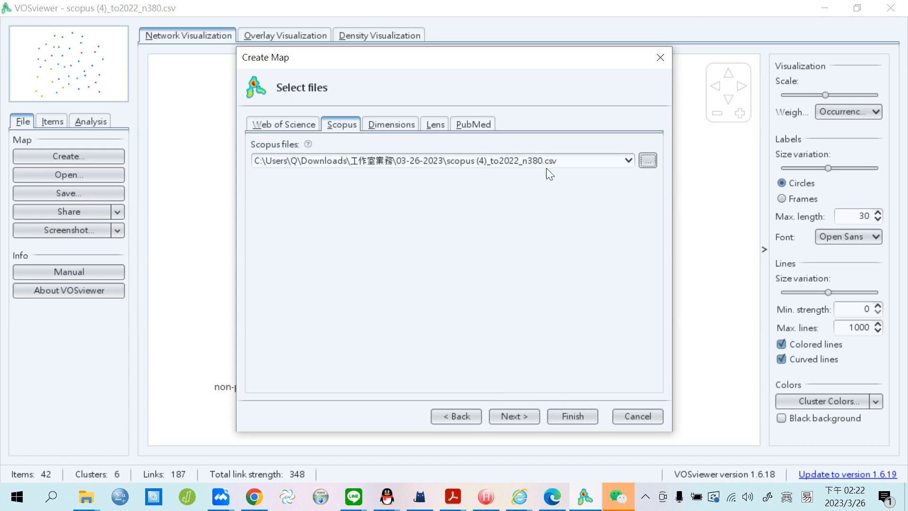
Load the data, try co-authorship by authors, organizations and countries, then pick author keyword co-occurrence.
{"action": "left_click", "coordinate": [524, 421]}
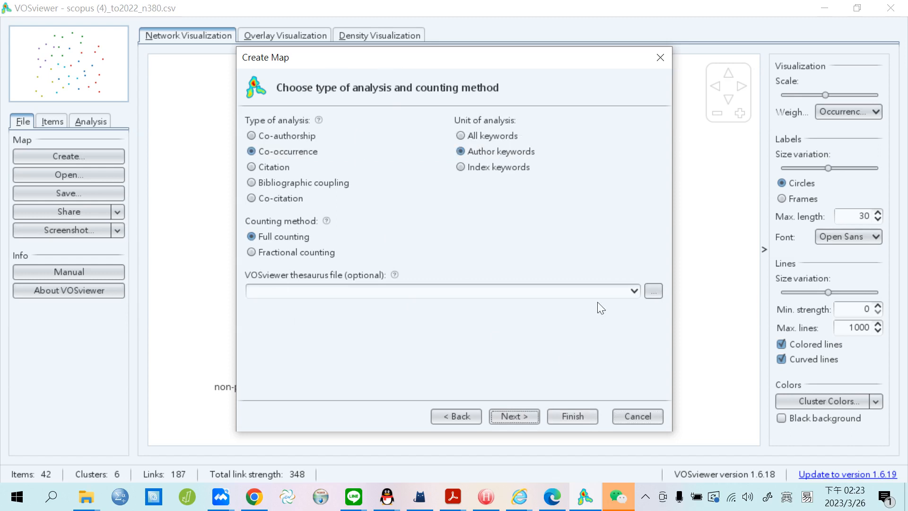
{"action": "left_click", "coordinate": [262, 135]}
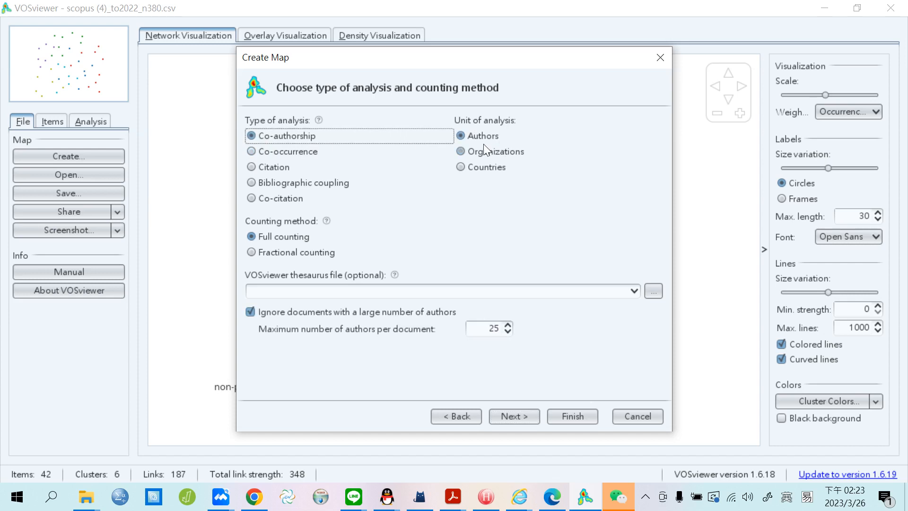
{"action": "left_click", "coordinate": [461, 151]}
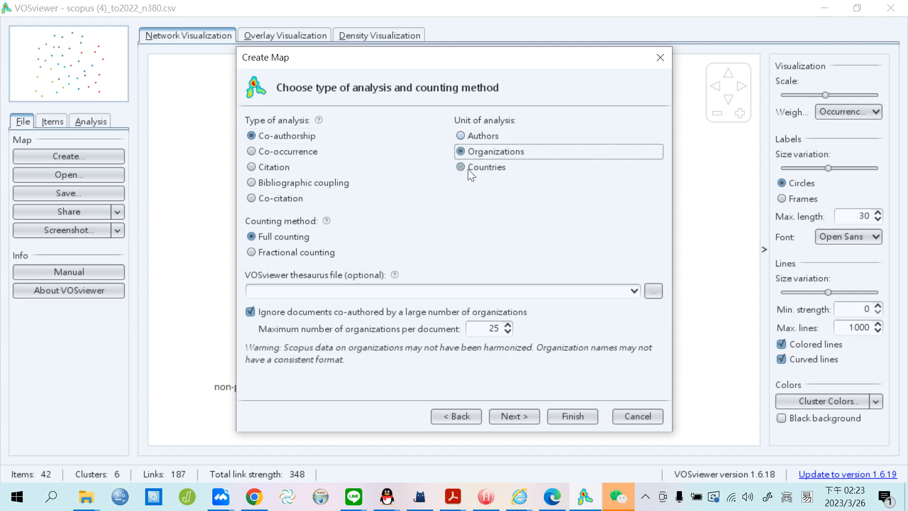
{"action": "left_click", "coordinate": [464, 168]}
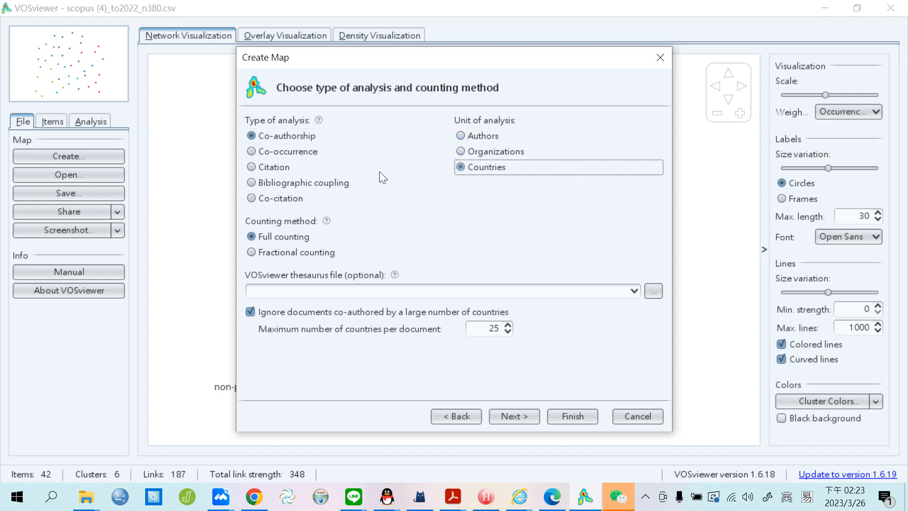
{"action": "left_click", "coordinate": [265, 151]}
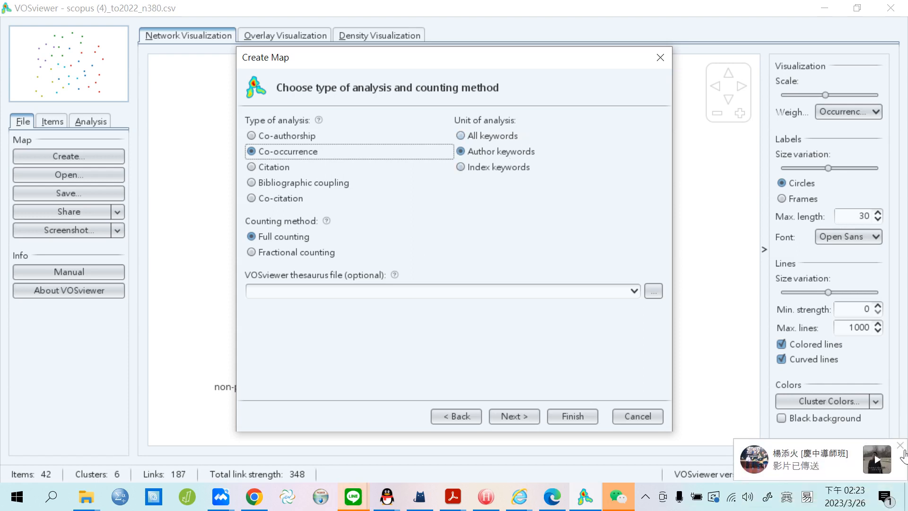
{"action": "left_click", "coordinate": [901, 445]}
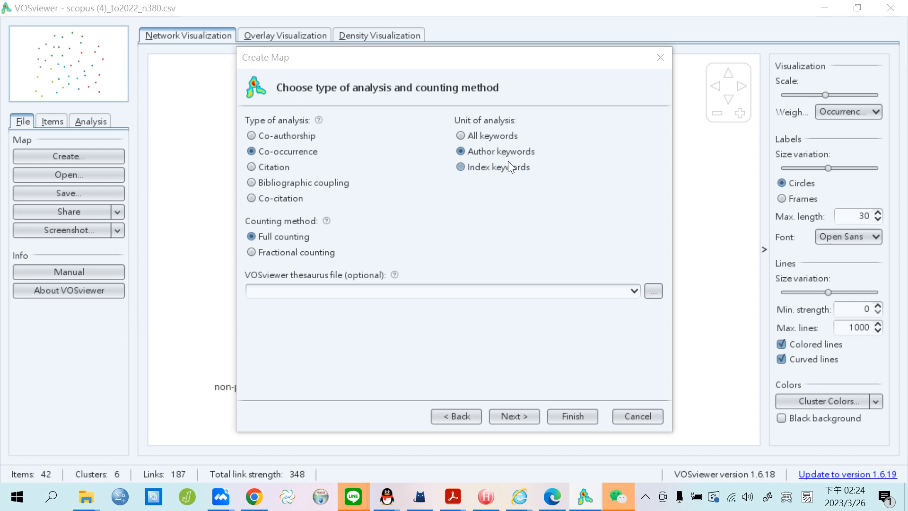
Select Citation as the analysis type, with documents as the unit.
{"action": "left_click", "coordinate": [258, 168]}
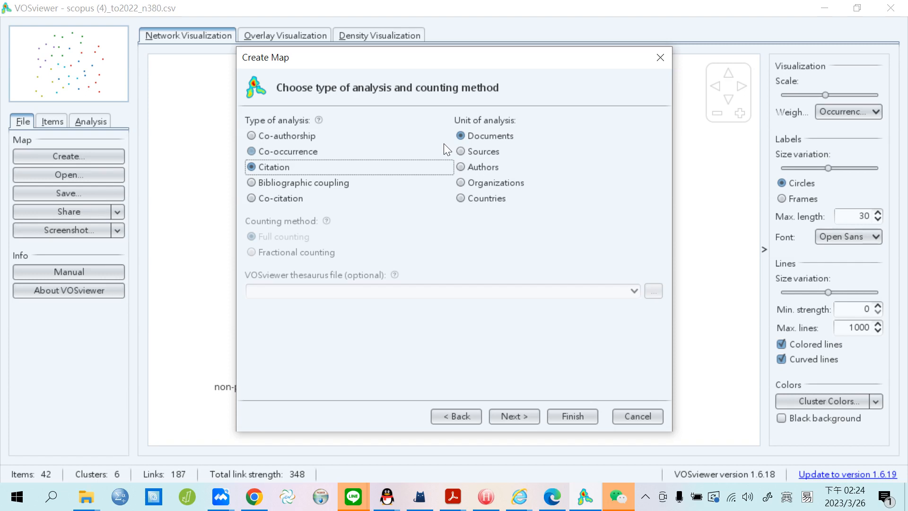
Preview citation by sources, authors, organizations and countries, then choose bibliographic coupling of documents.
{"action": "left_click", "coordinate": [479, 154]}
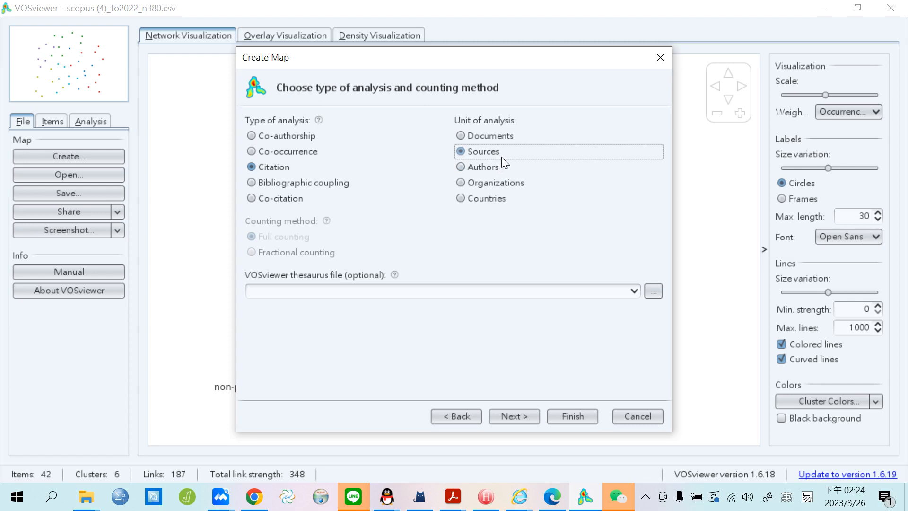
{"action": "left_click", "coordinate": [476, 172]}
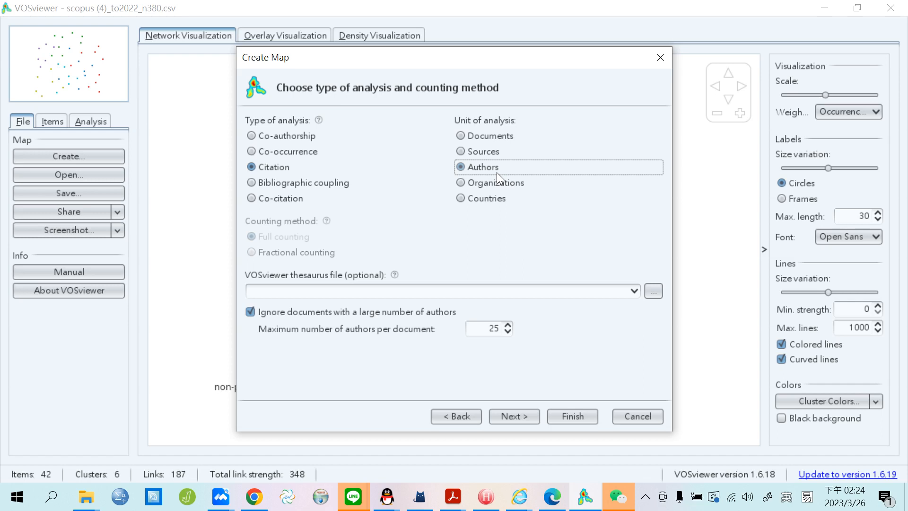
{"action": "left_click", "coordinate": [467, 188]}
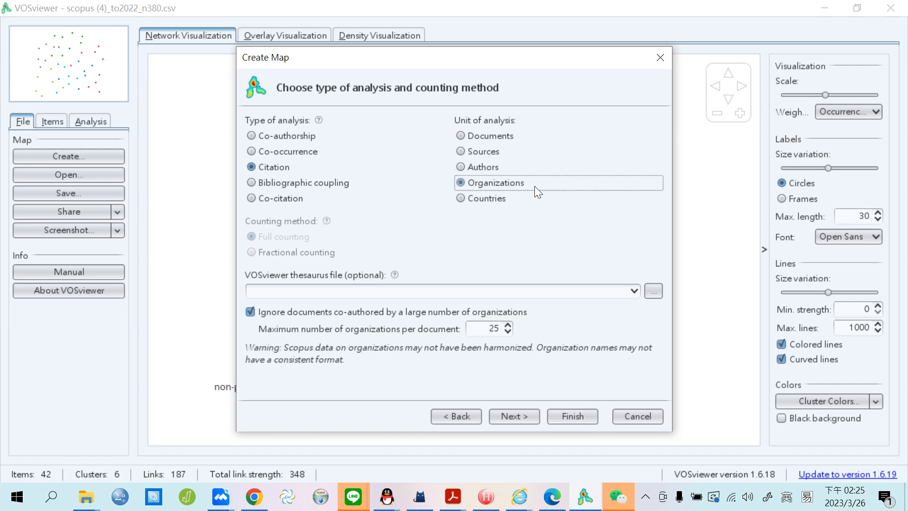
{"action": "left_click", "coordinate": [460, 198]}
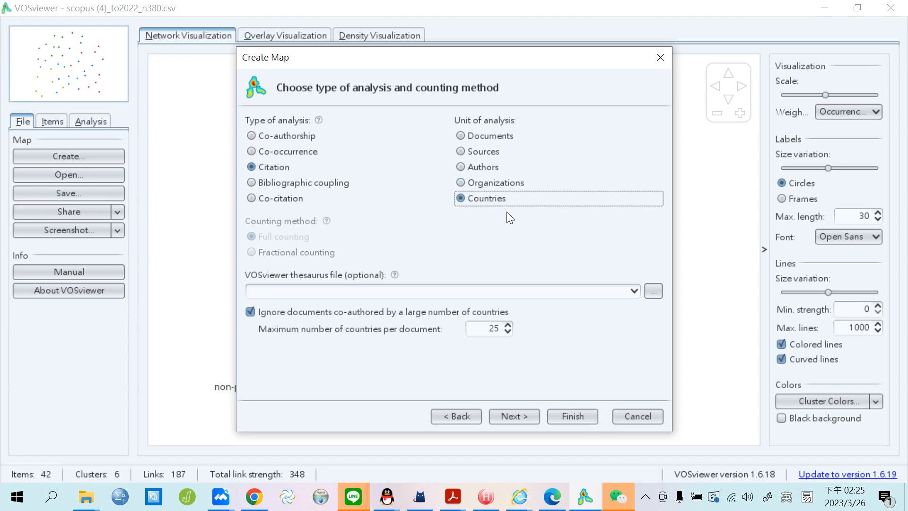
{"action": "left_click", "coordinate": [252, 184]}
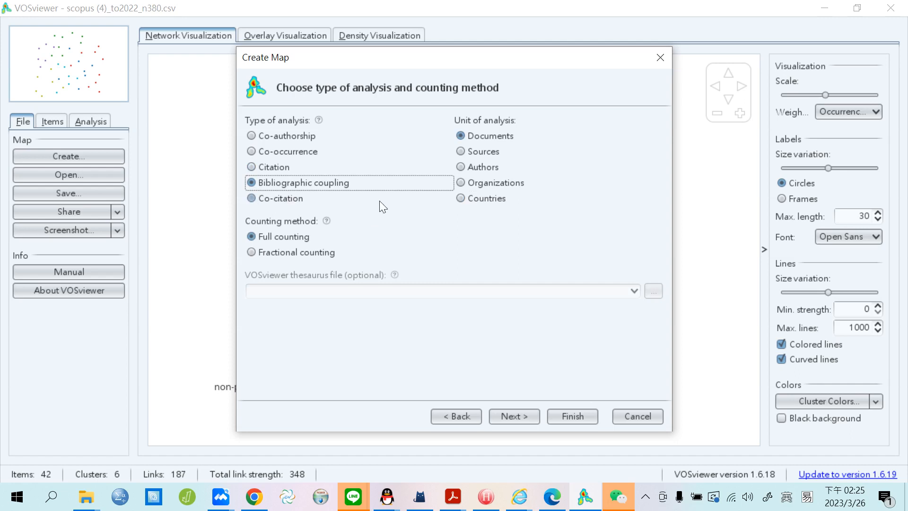
Try coupling by authors, return to documents, then choose co-citation of cited references.
{"action": "left_click", "coordinate": [495, 169]}
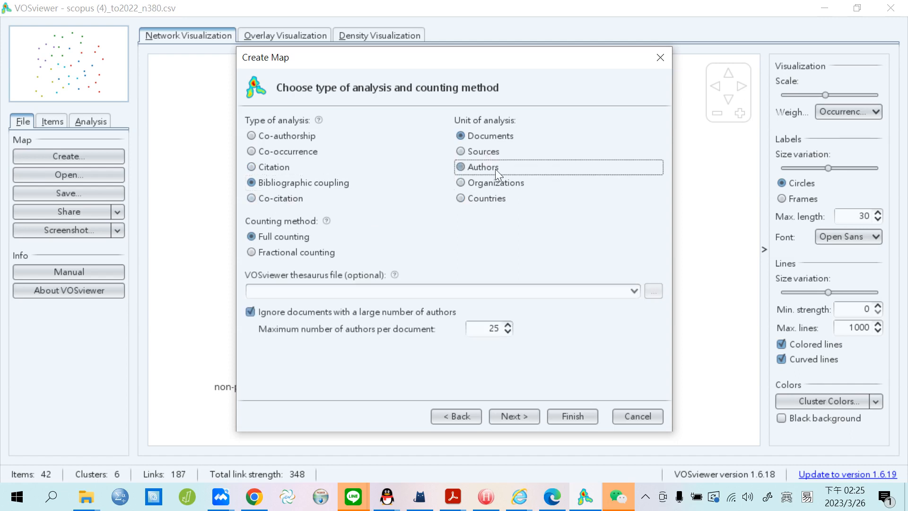
{"action": "left_click", "coordinate": [493, 138]}
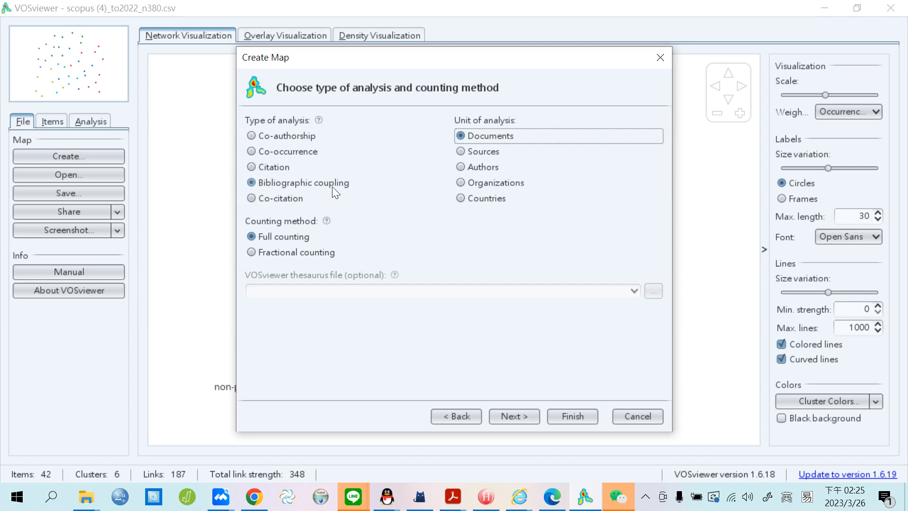
{"action": "left_click", "coordinate": [256, 203]}
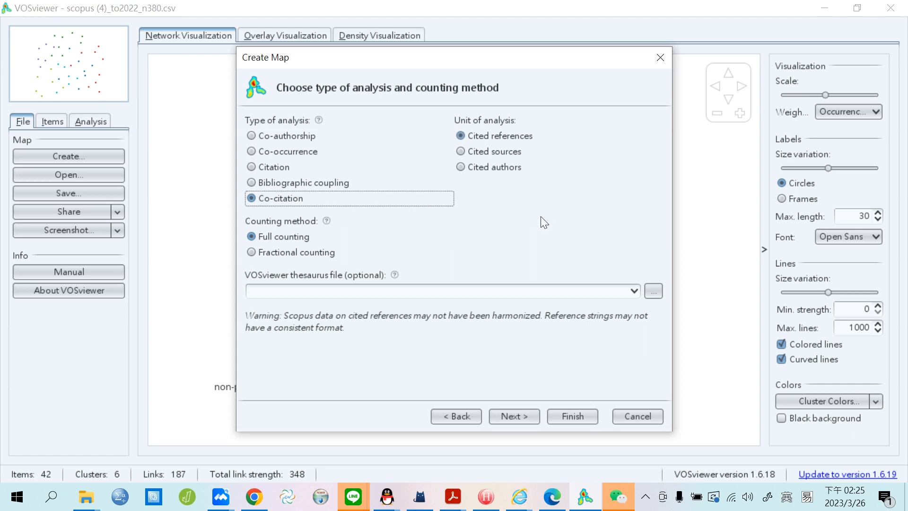
Choose author keyword co-occurrence and advance to the threshold step: 30 of 974 keywords at ≥5 occurrences.
{"action": "left_click", "coordinate": [257, 156]}
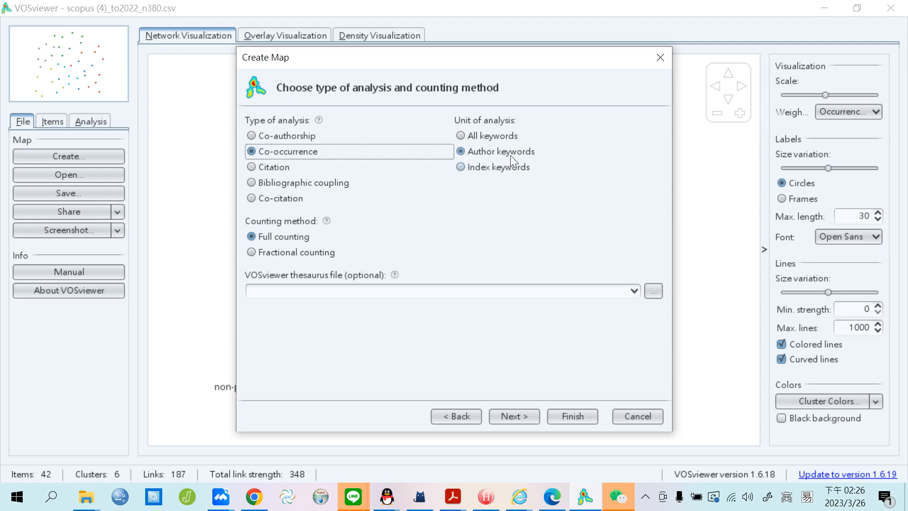
{"action": "left_click", "coordinate": [526, 414]}
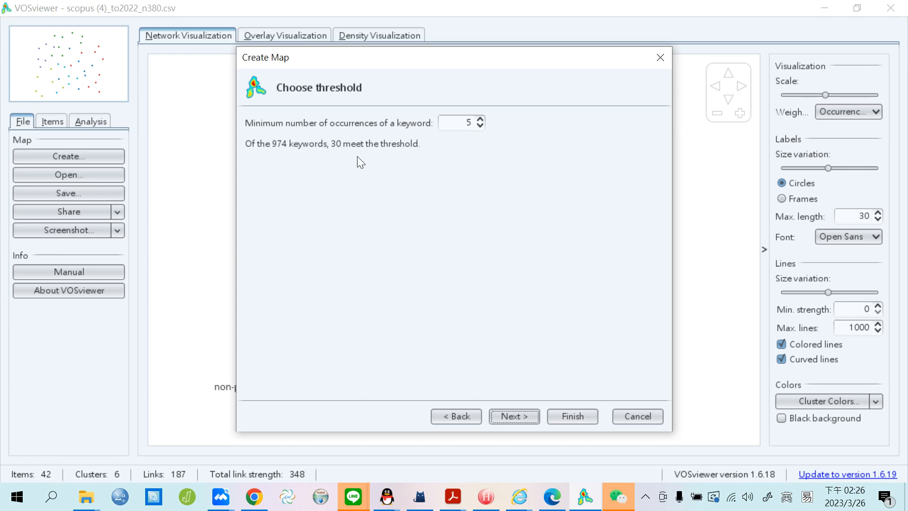
Accept the 5-occurrence minimum and keep all 30 keywords for review.
{"action": "left_click", "coordinate": [528, 414]}
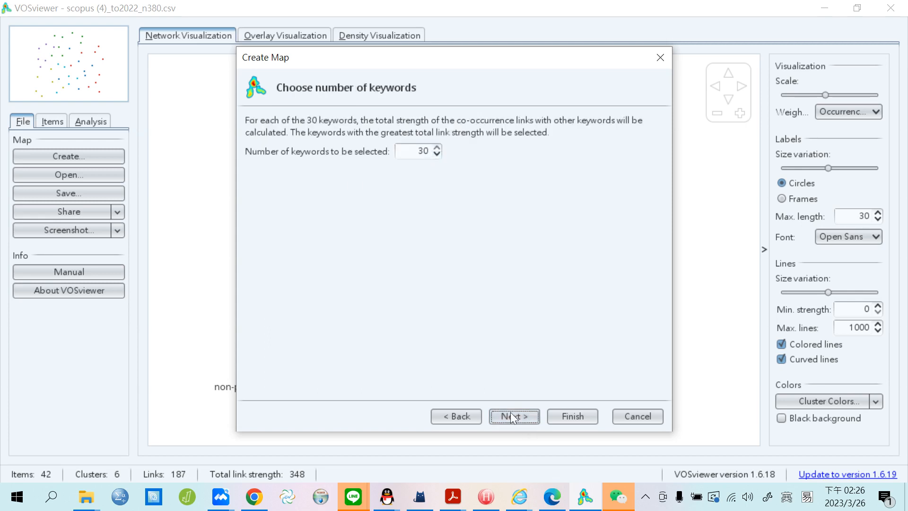
{"action": "left_click", "coordinate": [520, 422]}
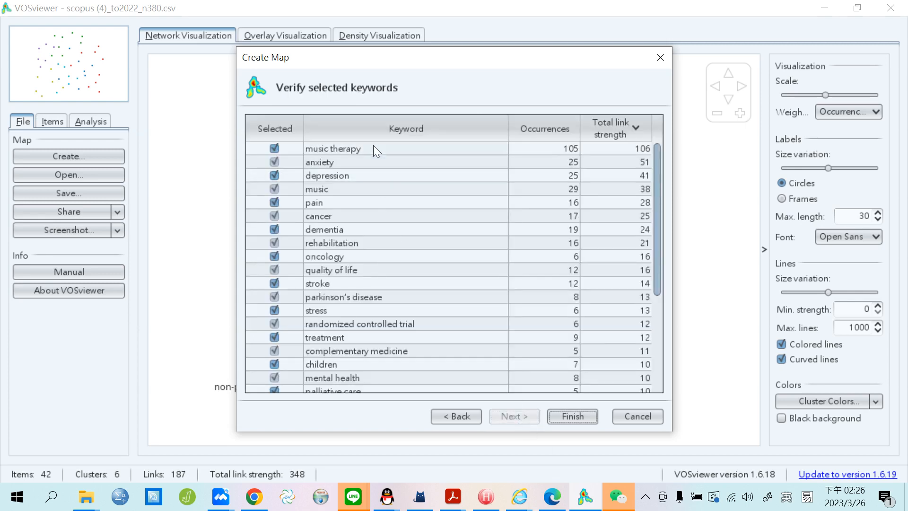
{"action": "scroll", "coordinate": [430, 191], "scroll_direction": "down", "scroll_amount": 4}
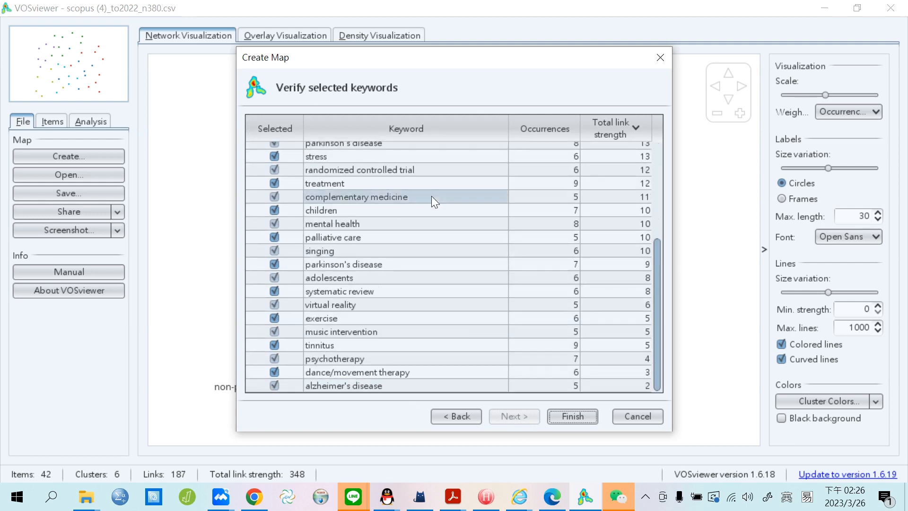
{"action": "scroll", "coordinate": [431, 196], "scroll_direction": "up", "scroll_amount": 4}
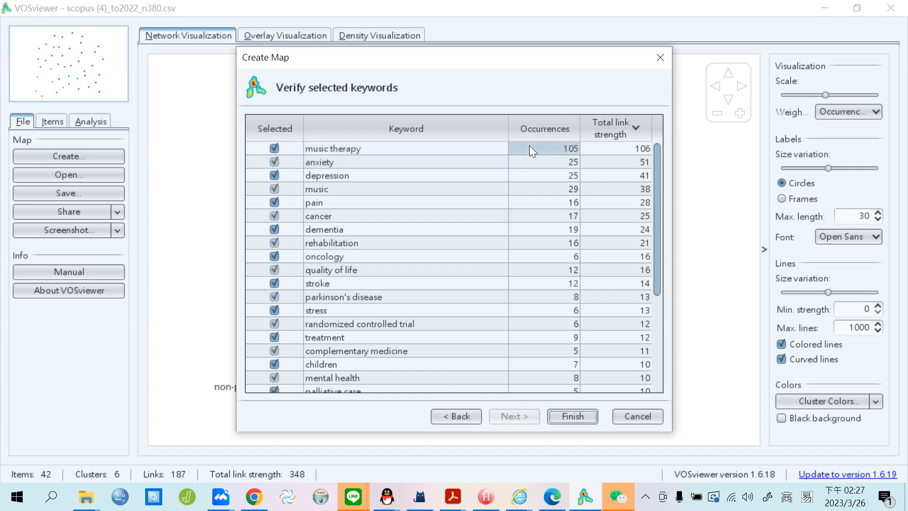
Sort the keywords by occurrences, highest first, and finish building the co-occurrence map.
{"action": "left_click", "coordinate": [534, 128]}
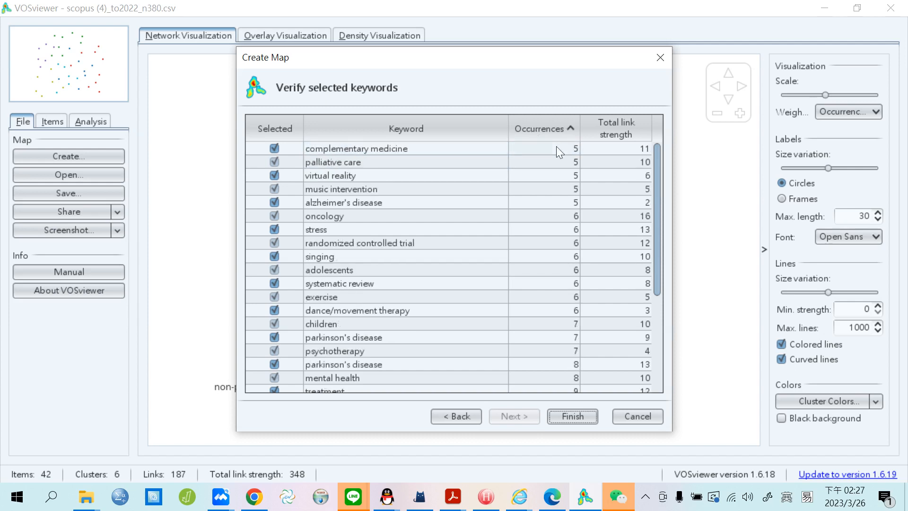
{"action": "scroll", "coordinate": [558, 284], "scroll_direction": "down", "scroll_amount": 4}
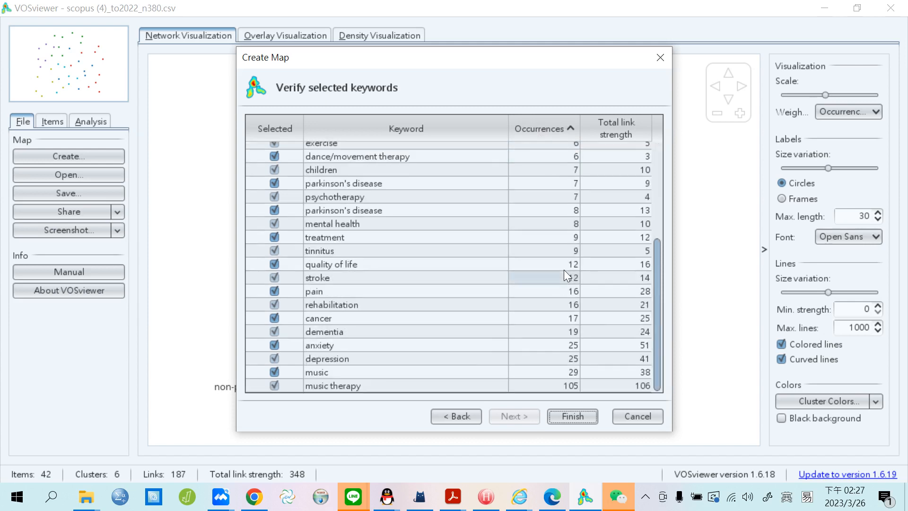
{"action": "scroll", "coordinate": [553, 283], "scroll_direction": "up", "scroll_amount": 4}
{"action": "left_click", "coordinate": [535, 122]}
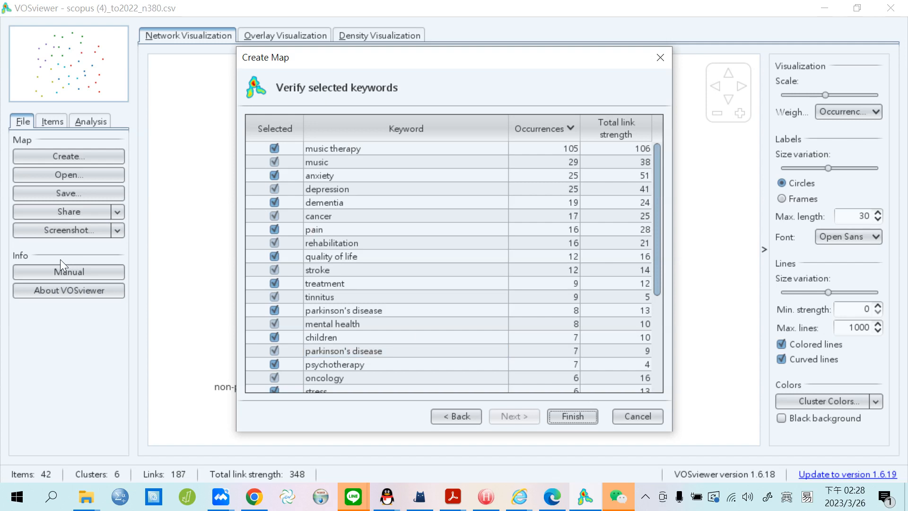
{"action": "left_click", "coordinate": [584, 418]}
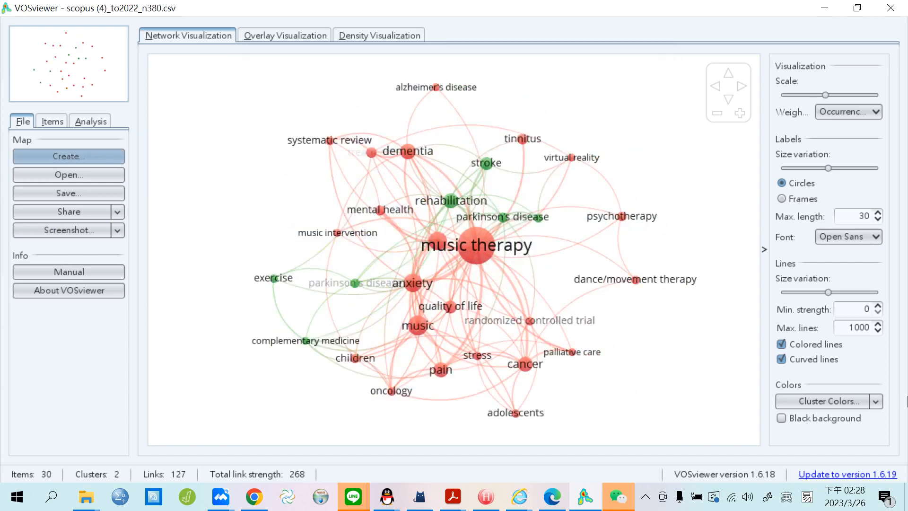
Set minimum cluster size to 3, update clustering, and review the 5 resulting keyword clusters.
{"action": "left_click", "coordinate": [45, 121]}
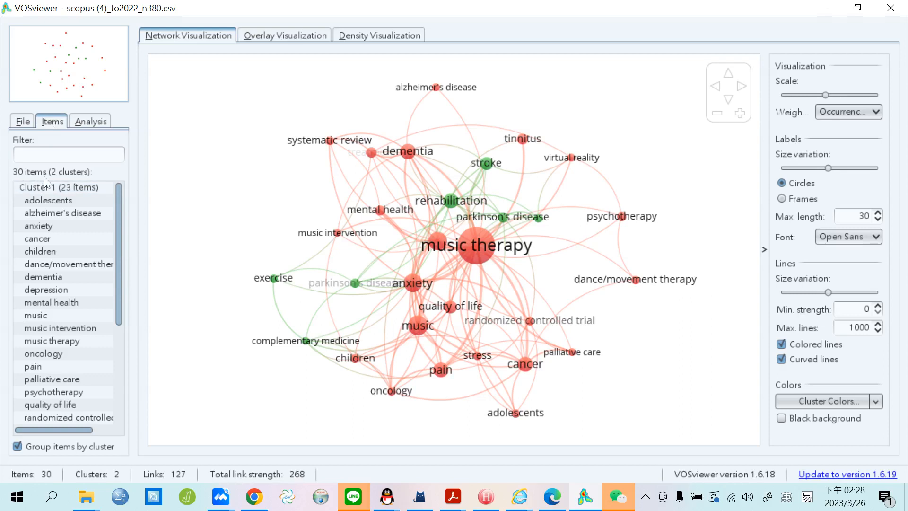
{"action": "left_click", "coordinate": [89, 121]}
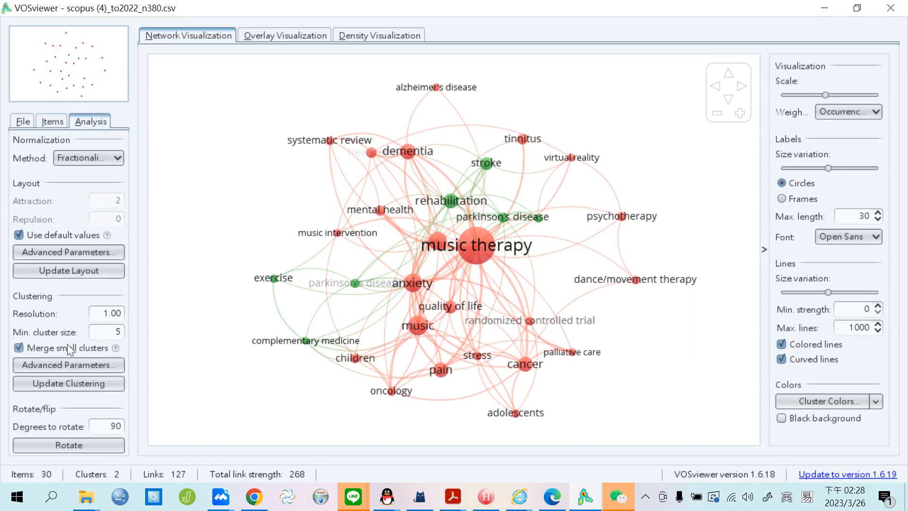
{"action": "left_click_drag", "start_coordinate": [110, 331], "coordinate": [138, 335]}
{"action": "type", "text": "3"}
{"action": "left_click", "coordinate": [94, 384]}
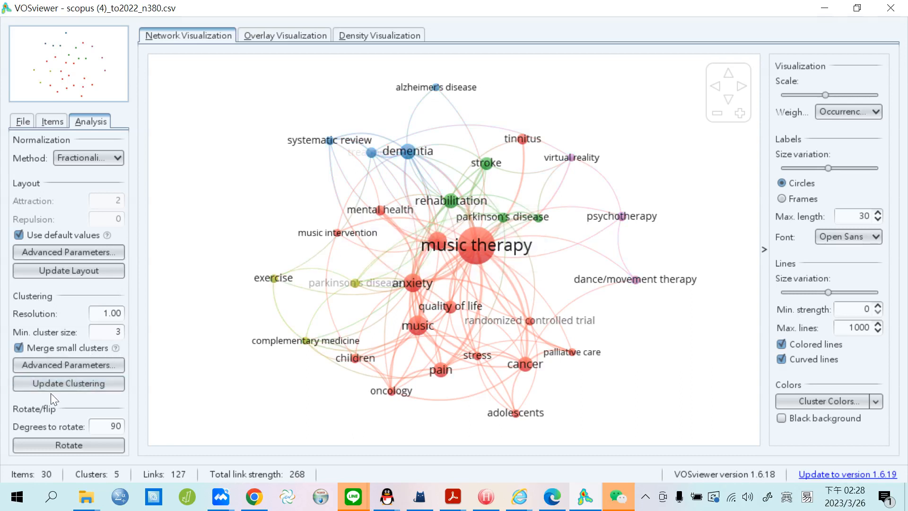
{"action": "left_click", "coordinate": [51, 121]}
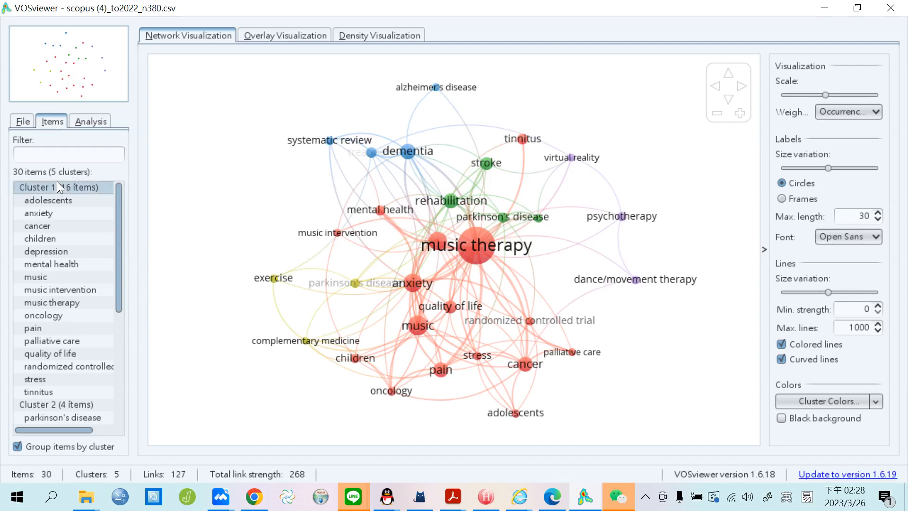
{"action": "left_click", "coordinate": [100, 121]}
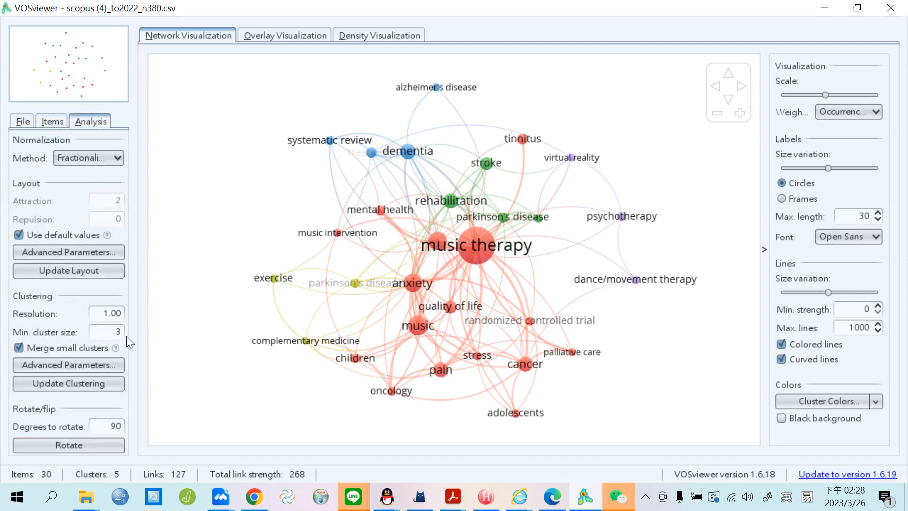
{"action": "left_click", "coordinate": [53, 122]}
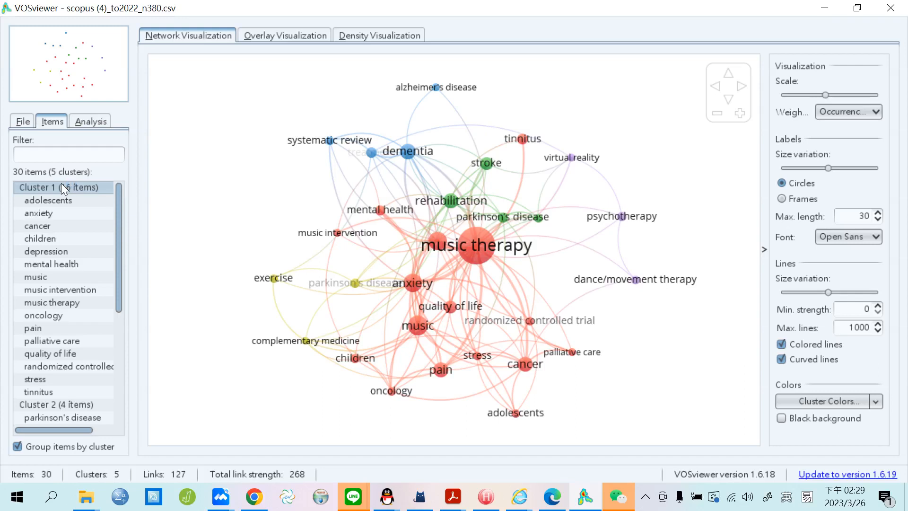
Set minimum cluster size to 1, update clustering, and view the 7 resulting clusters.
{"action": "left_click", "coordinate": [85, 122]}
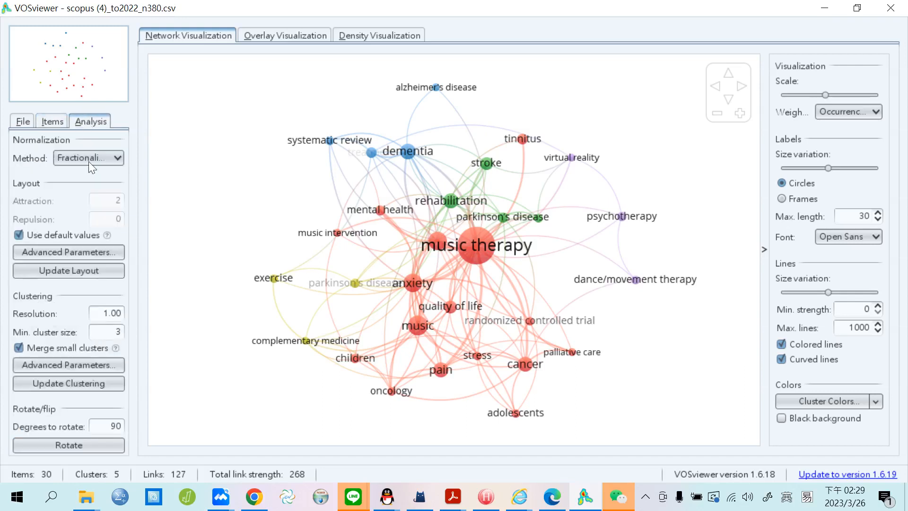
{"action": "double_click", "coordinate": [118, 332]}
{"action": "type", "text": "1"}
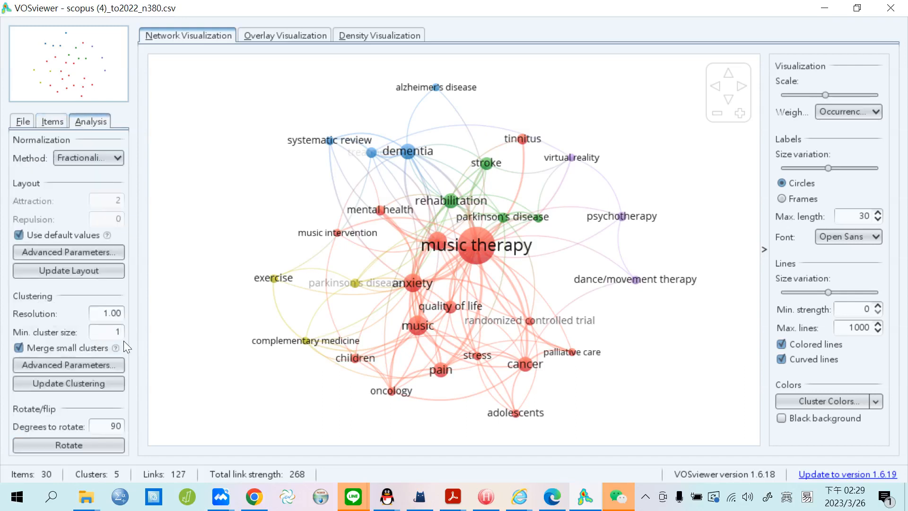
{"action": "left_click", "coordinate": [110, 381]}
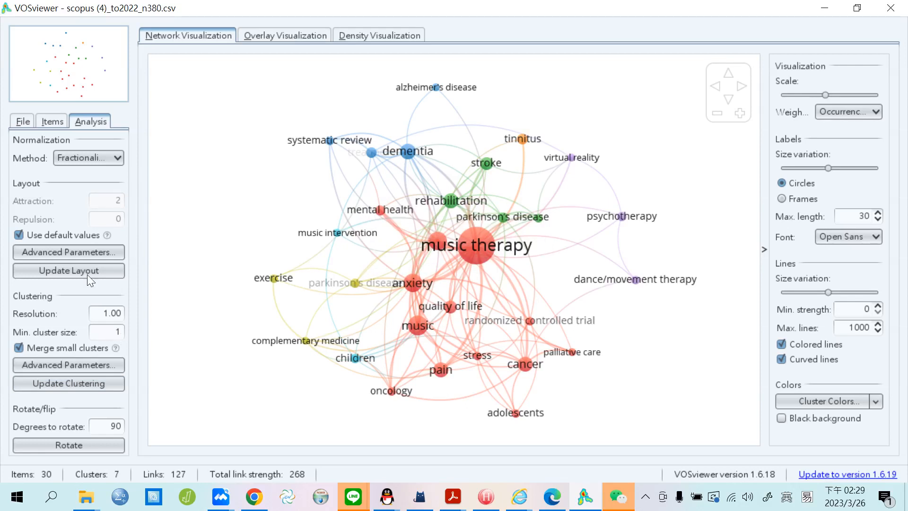
{"action": "left_click", "coordinate": [52, 122]}
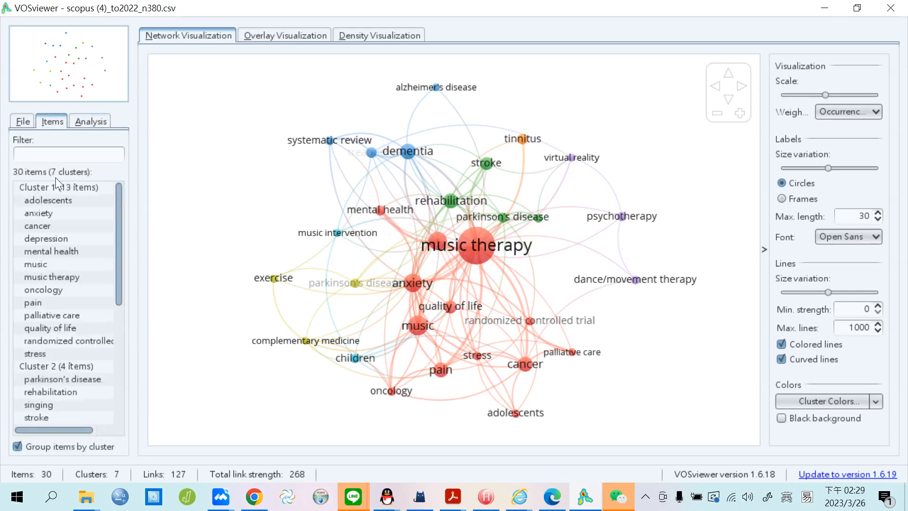
Check in the Items list that tinnitus is the sole keyword in cluster 7, then go back to the Analysis settings.
{"action": "scroll", "coordinate": [113, 265], "scroll_direction": "down", "scroll_amount": 6}
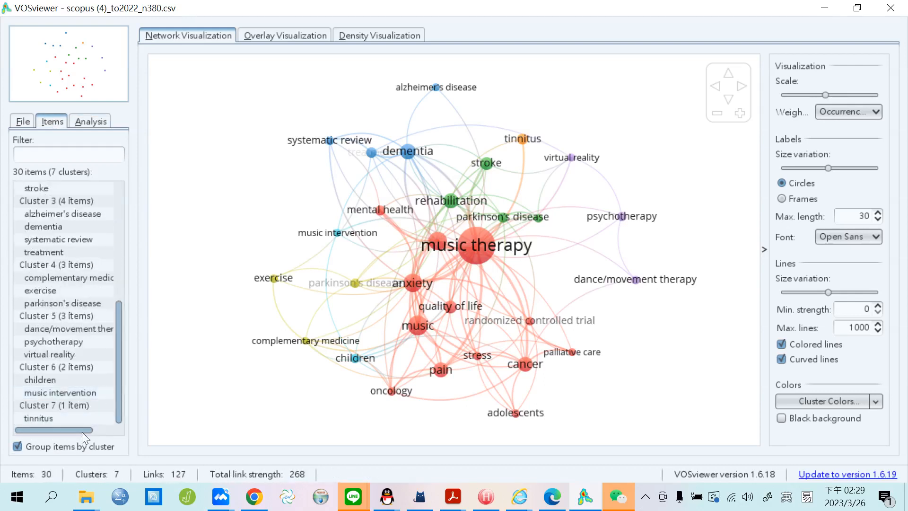
{"action": "left_click", "coordinate": [69, 422]}
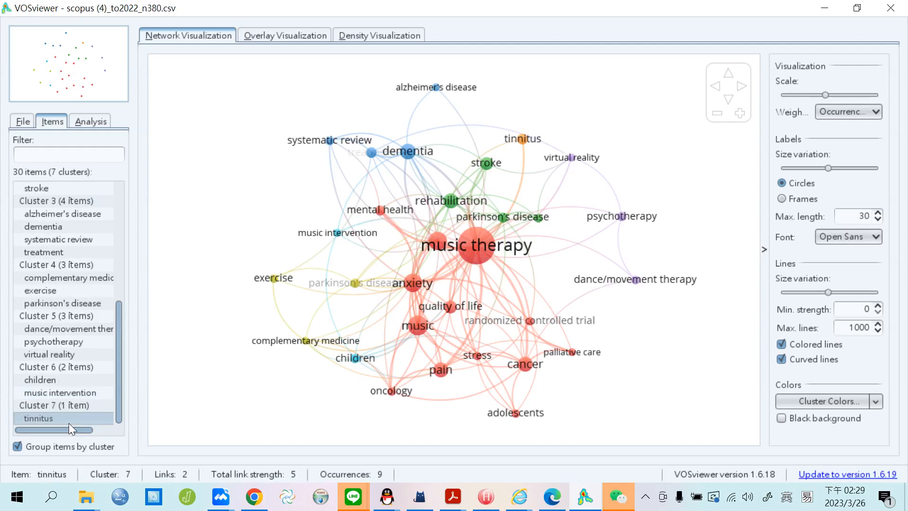
{"action": "left_click", "coordinate": [86, 124]}
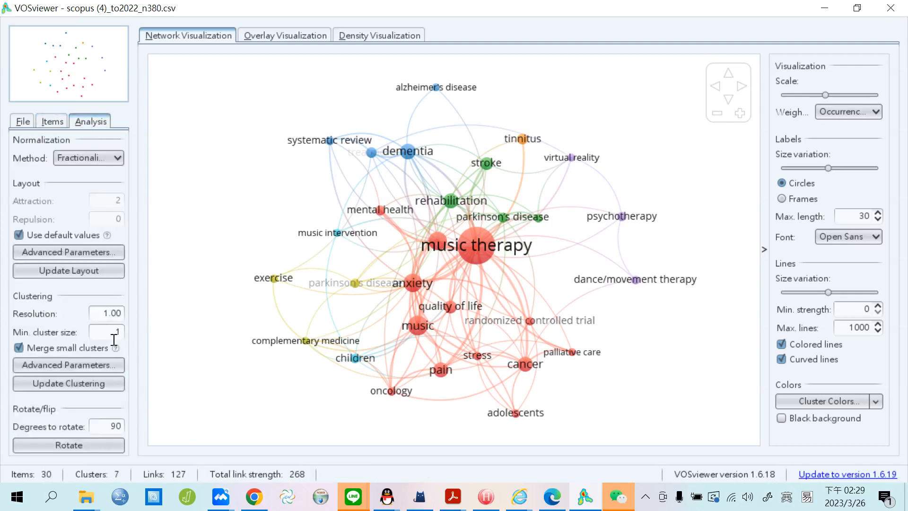
Change Min. cluster size to 3, update the clustering, and browse the five resulting clusters in Items.
{"action": "left_click_drag", "start_coordinate": [114, 339], "coordinate": [132, 336]}
{"action": "type", "text": "3"}
{"action": "left_click", "coordinate": [116, 382]}
{"action": "left_click", "coordinate": [52, 122]}
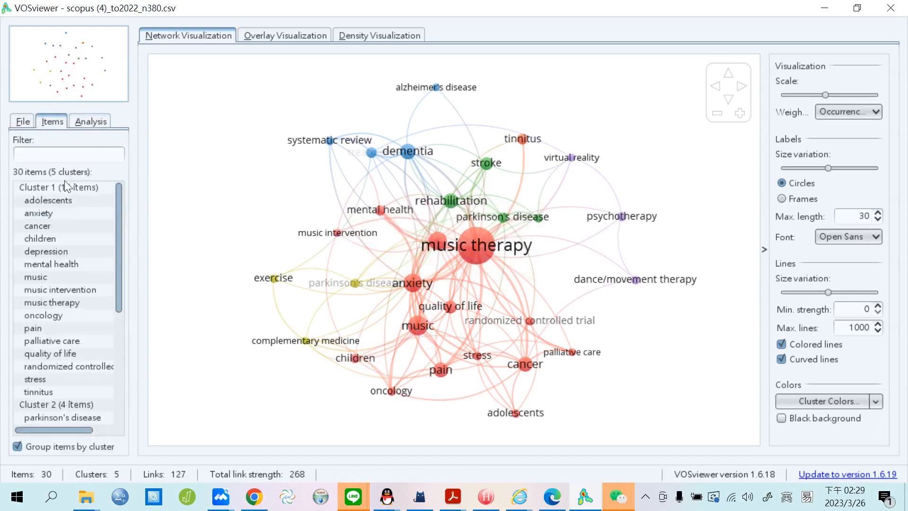
{"action": "left_click_drag", "start_coordinate": [118, 258], "coordinate": [111, 399]}
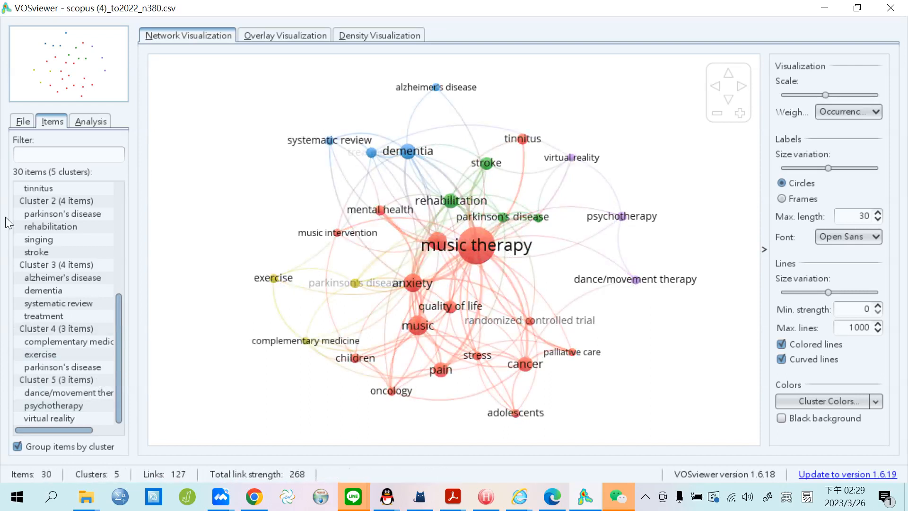
{"action": "left_click_drag", "start_coordinate": [122, 368], "coordinate": [130, 220]}
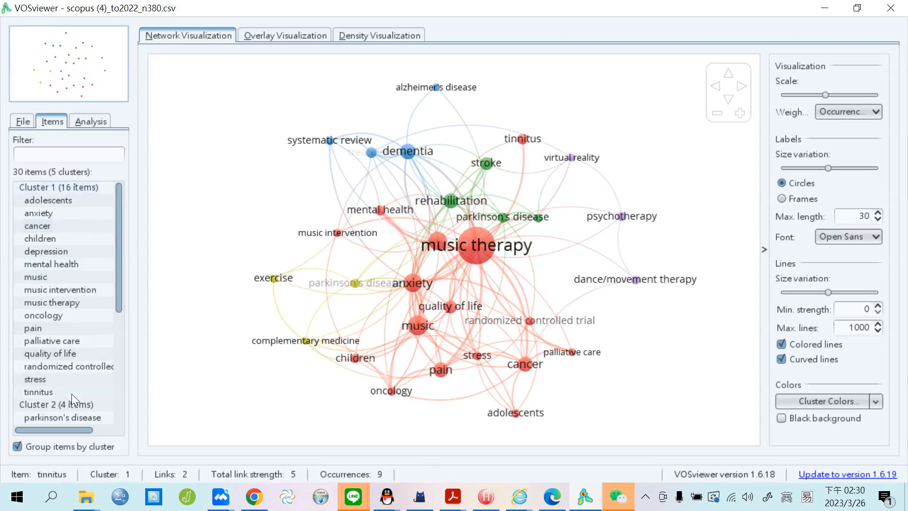
{"action": "left_click", "coordinate": [82, 192]}
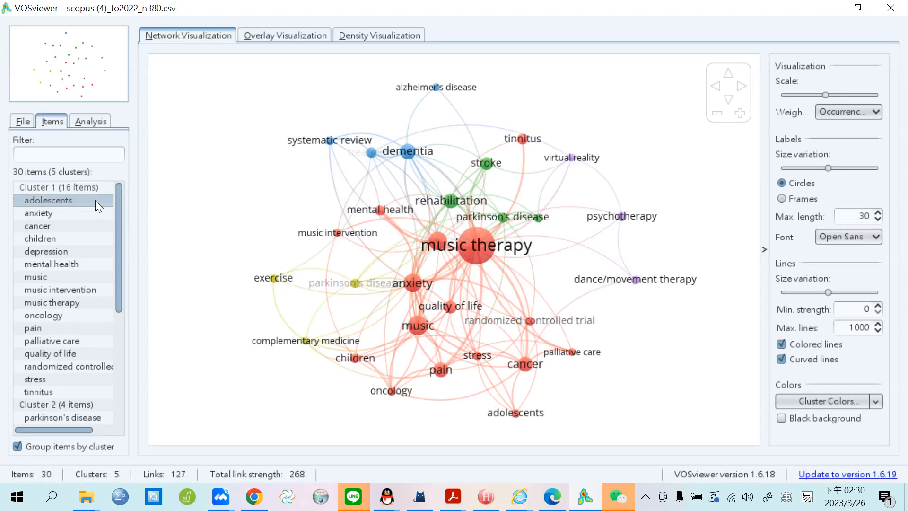
{"action": "left_click", "coordinate": [92, 265]}
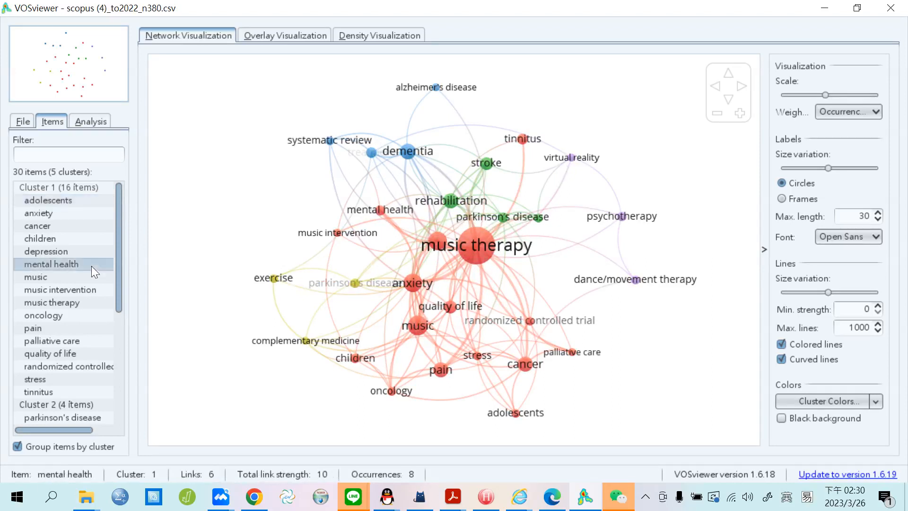
{"action": "left_click", "coordinate": [92, 277]}
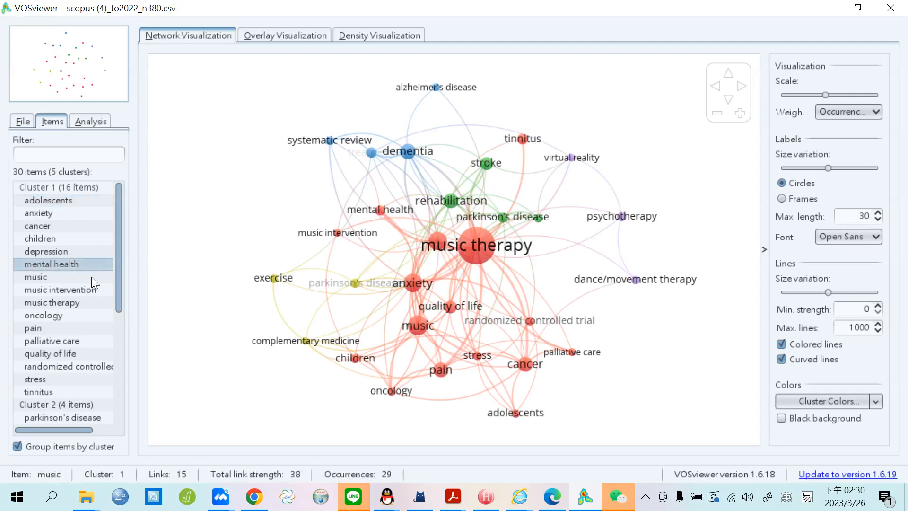
{"action": "left_click", "coordinate": [90, 290]}
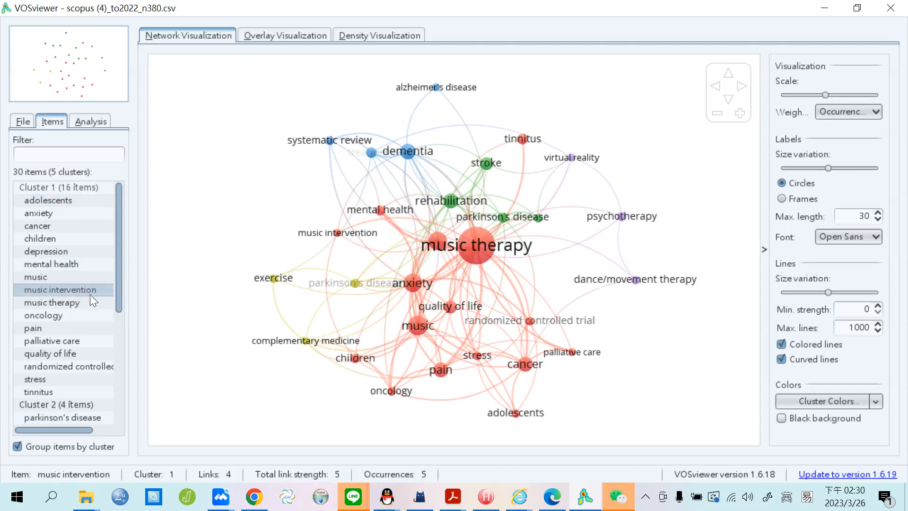
{"action": "left_click", "coordinate": [52, 211]}
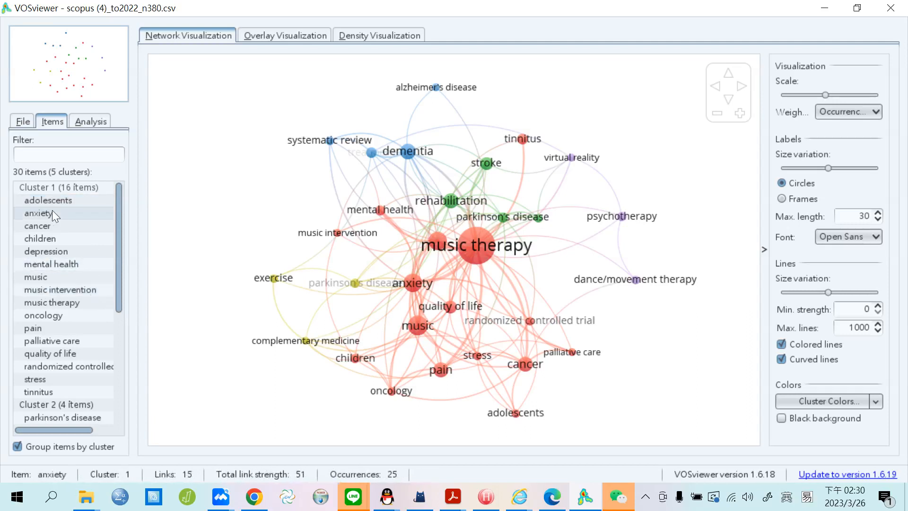
{"action": "left_click", "coordinate": [79, 200]}
{"action": "left_click", "coordinate": [81, 237]}
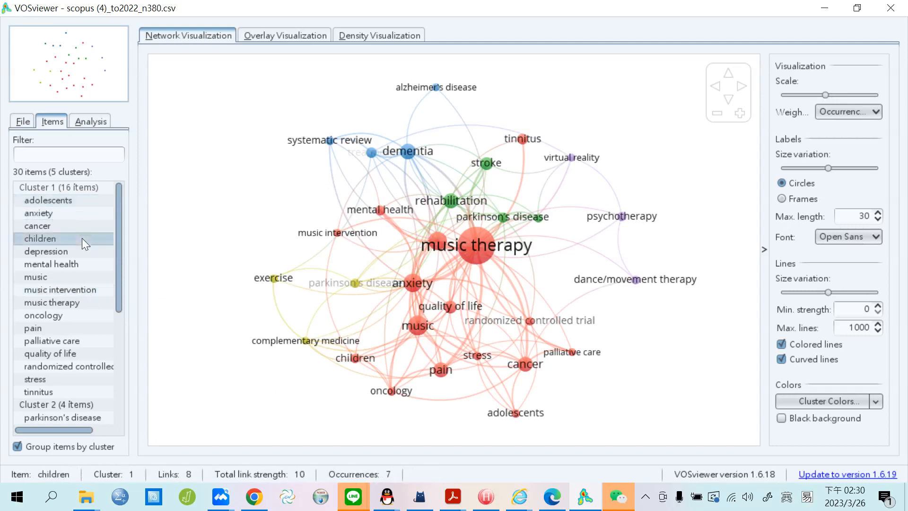
{"action": "left_click", "coordinate": [85, 214]}
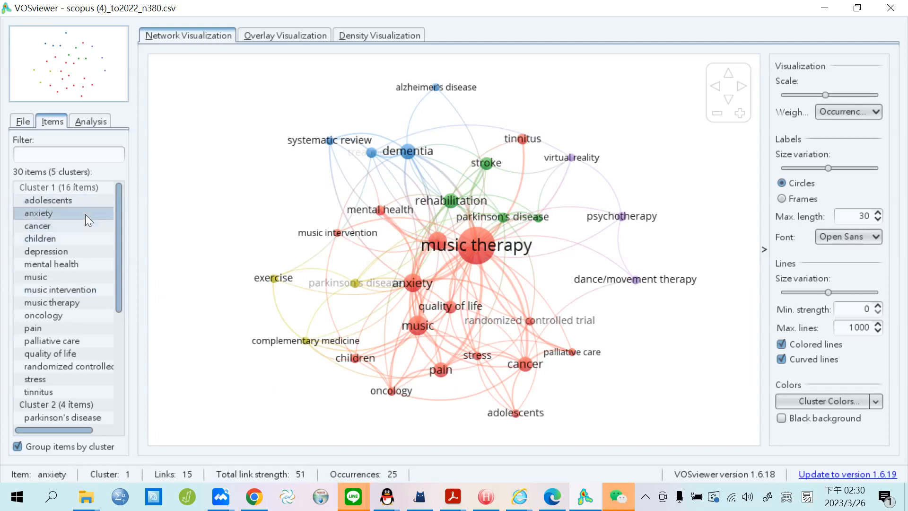
{"action": "left_click_drag", "start_coordinate": [118, 265], "coordinate": [120, 319]}
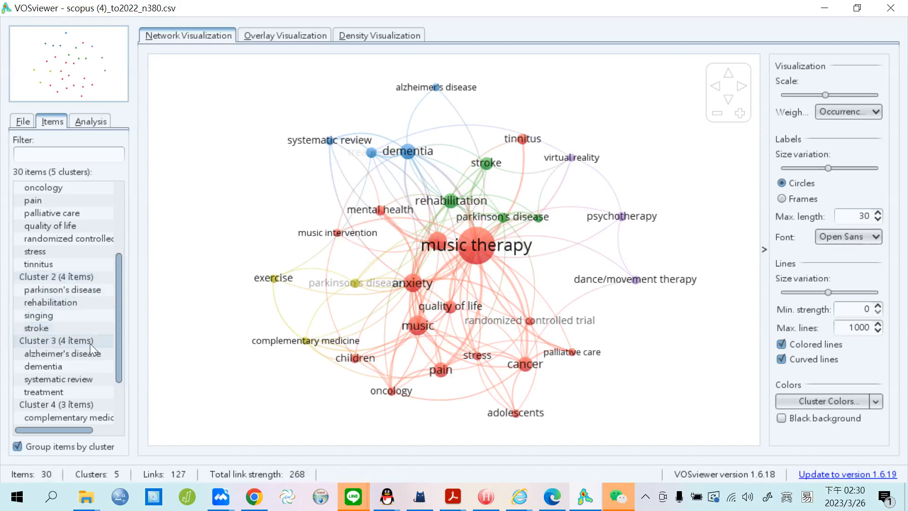
{"action": "left_click_drag", "start_coordinate": [118, 318], "coordinate": [122, 265]}
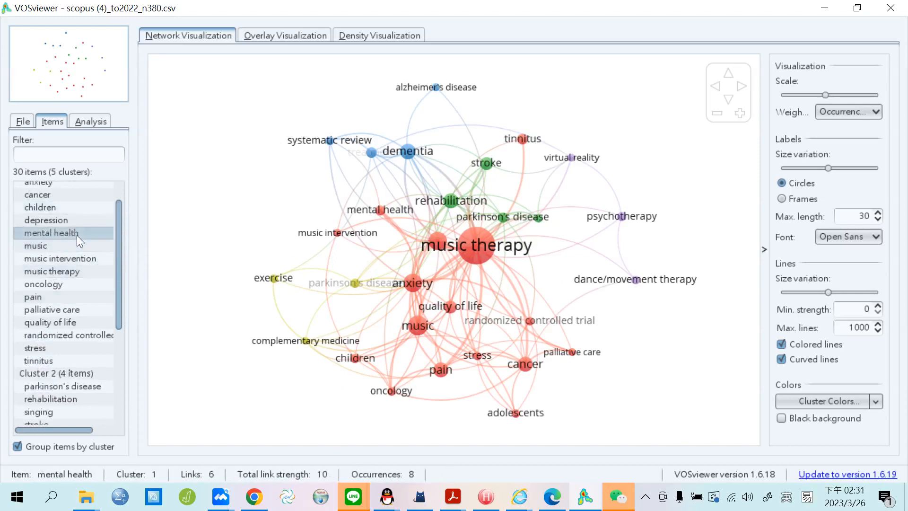
{"action": "left_click_drag", "start_coordinate": [117, 243], "coordinate": [117, 285]}
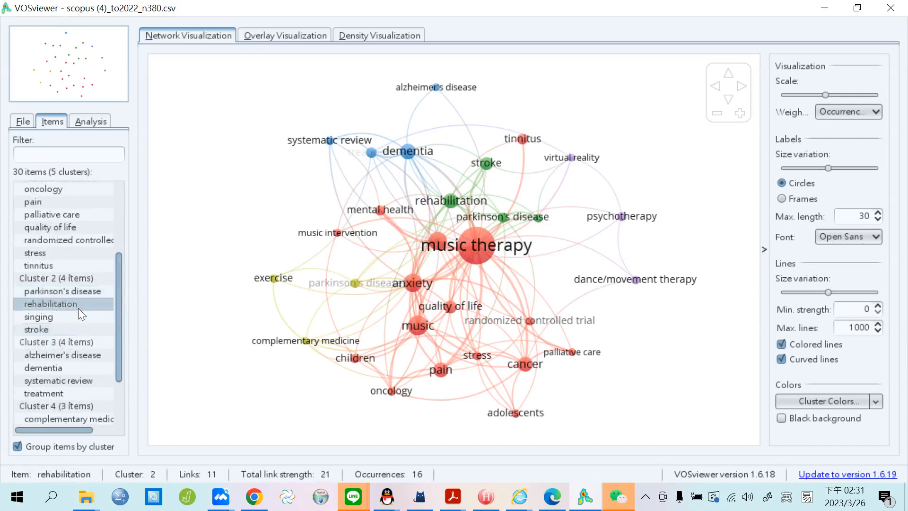
{"action": "scroll", "coordinate": [78, 308], "scroll_direction": "down", "scroll_amount": 2}
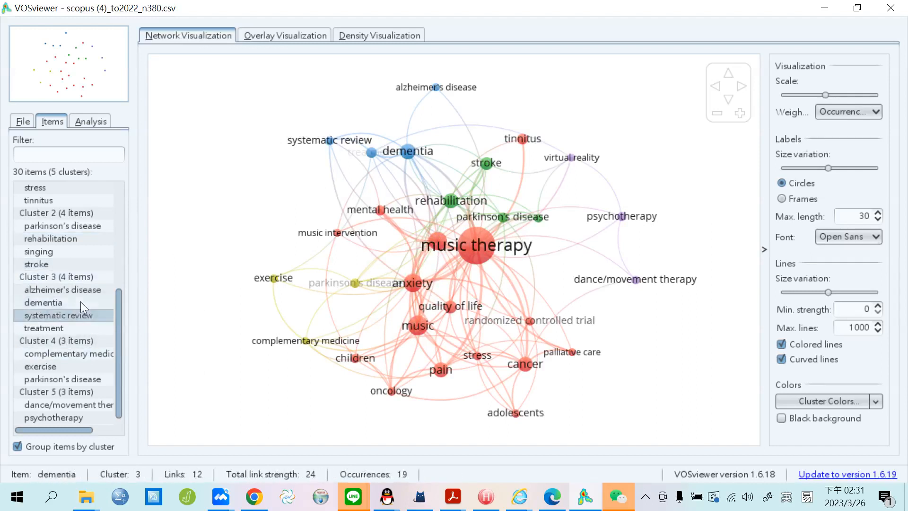
Switch to the overlay visualization and apply the predefined Rainbow colours on the 2014–2018 scale.
{"action": "left_click", "coordinate": [296, 37]}
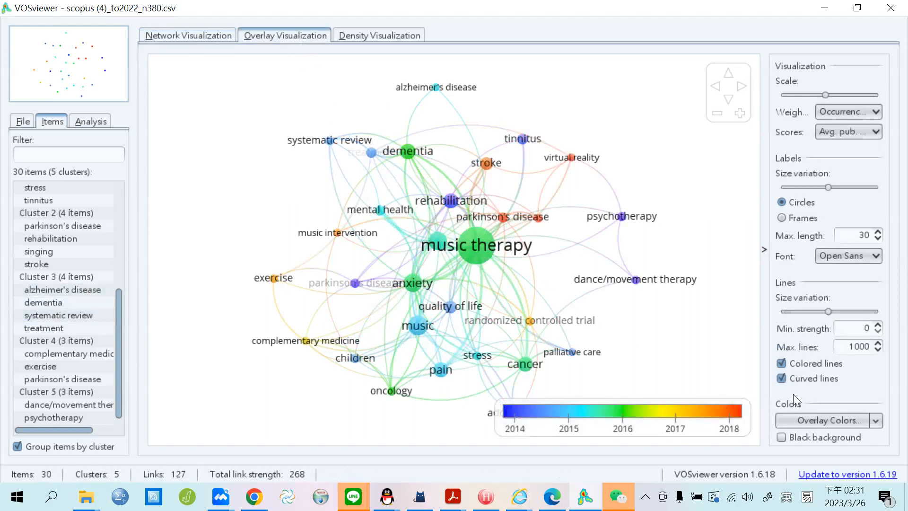
{"action": "left_click", "coordinate": [878, 421]}
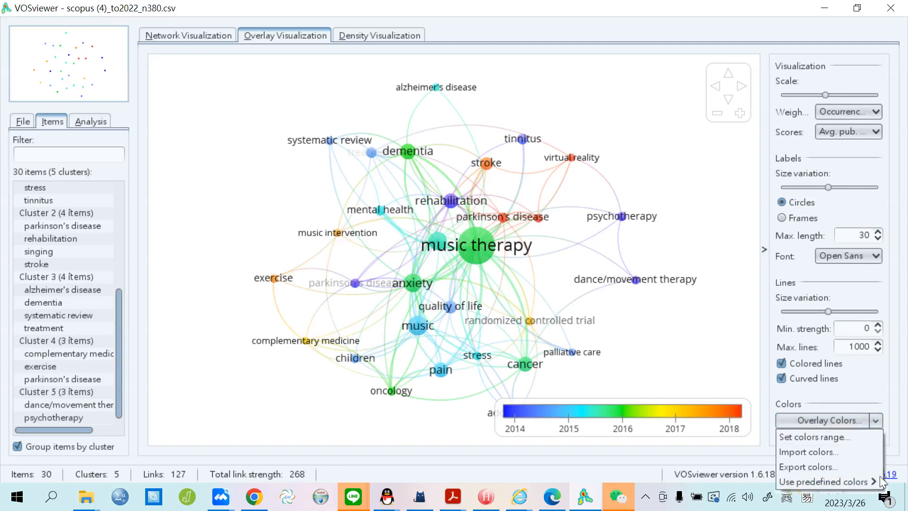
{"action": "mouse_move", "coordinate": [872, 485]}
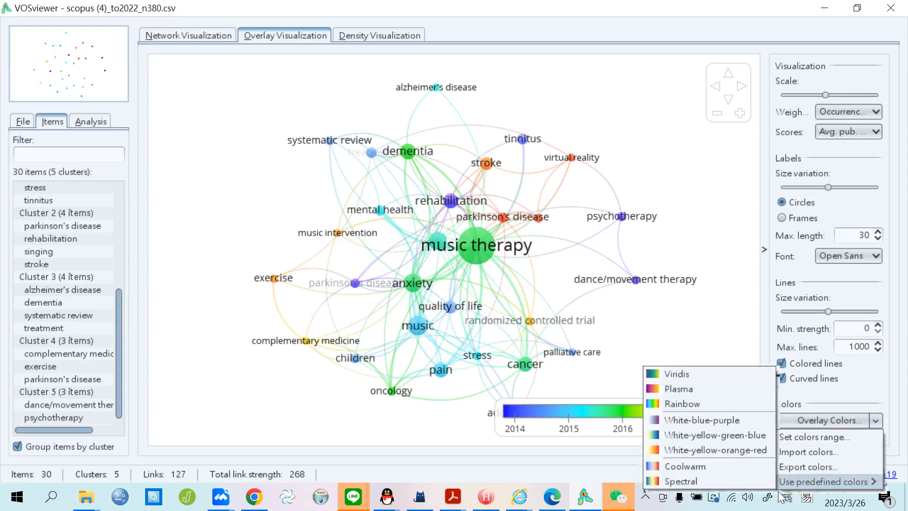
{"action": "left_click", "coordinate": [712, 407]}
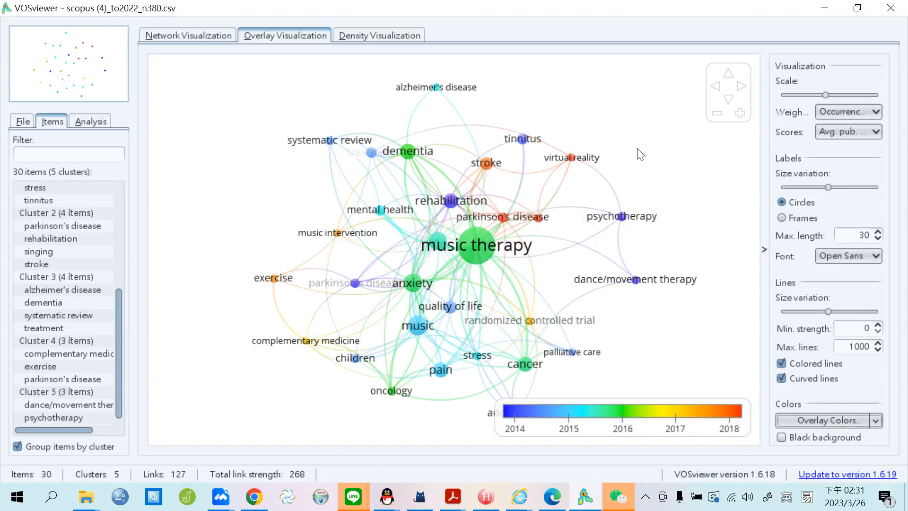
{"action": "mouse_move", "coordinate": [573, 160]}
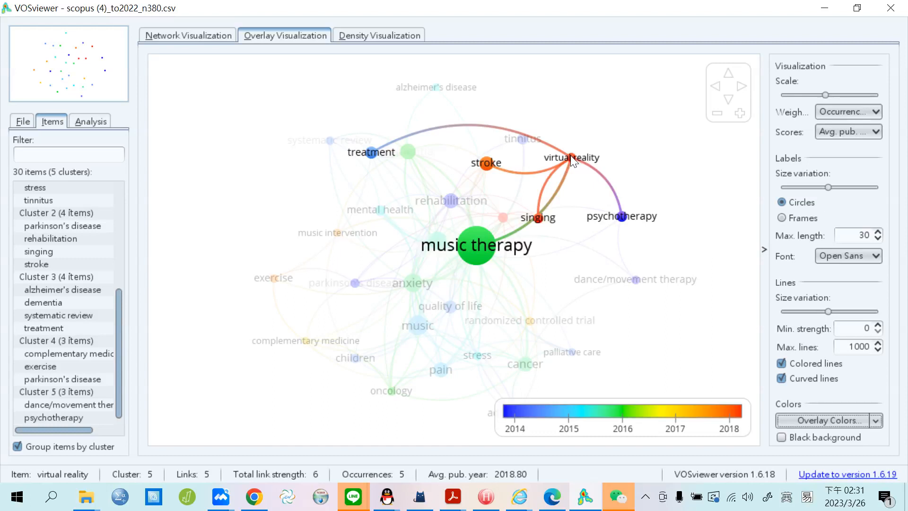
{"action": "mouse_move", "coordinate": [487, 167]}
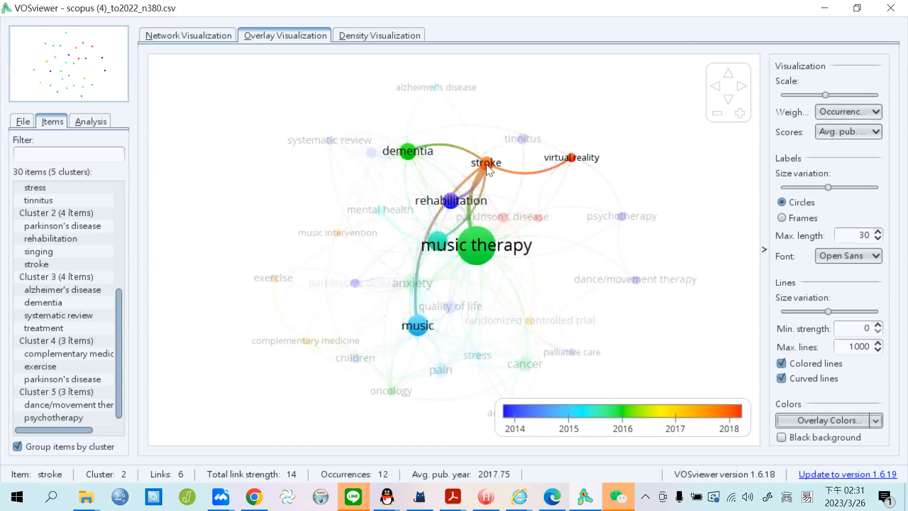
{"action": "mouse_move", "coordinate": [509, 221]}
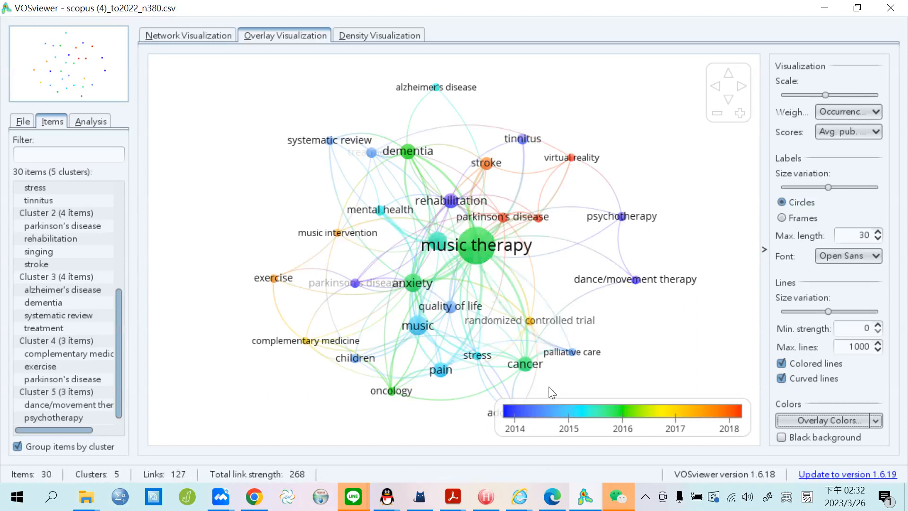
Inspect the keyword links on the map, then switch to the density visualization.
{"action": "mouse_move", "coordinate": [625, 219]}
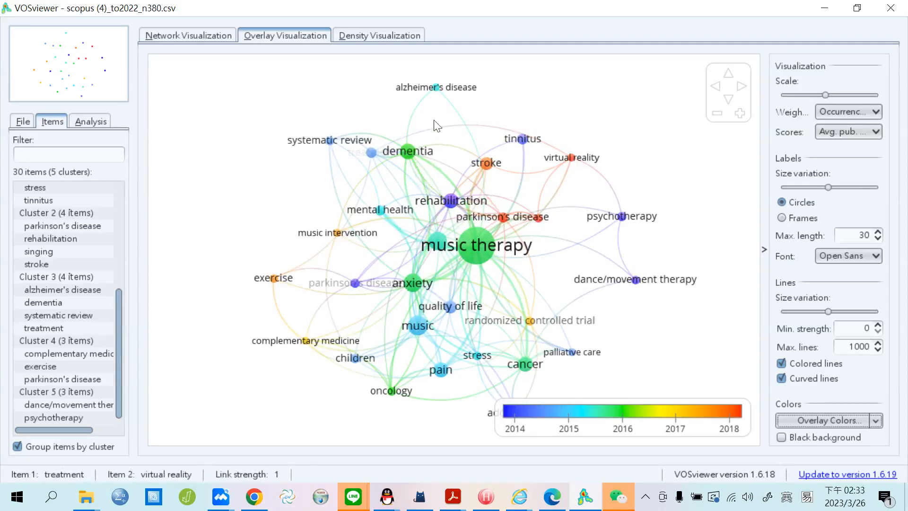
{"action": "left_click", "coordinate": [382, 38]}
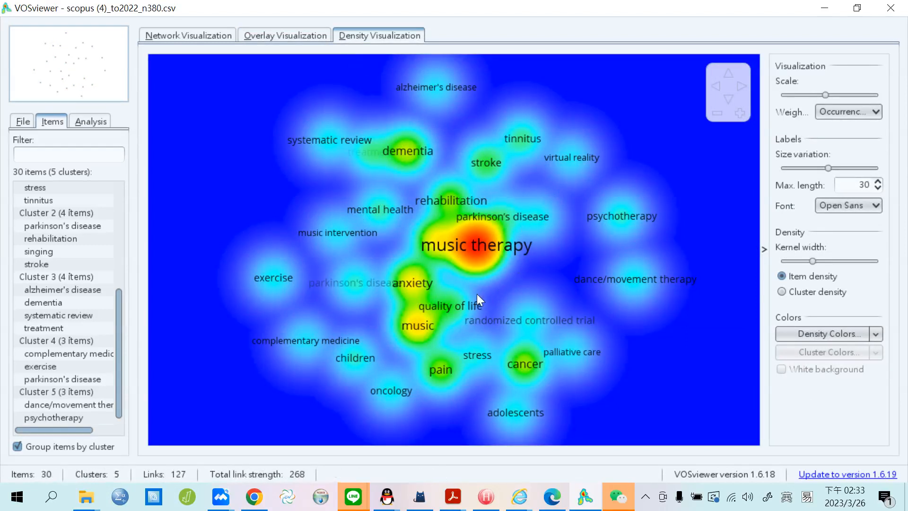
{"action": "left_click", "coordinate": [875, 333]}
{"action": "mouse_move", "coordinate": [861, 382]}
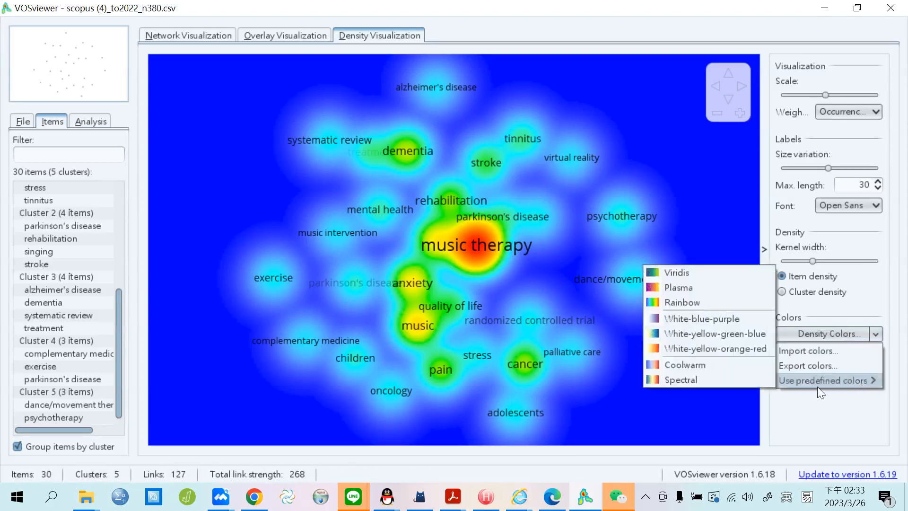
{"action": "left_click", "coordinate": [733, 216]}
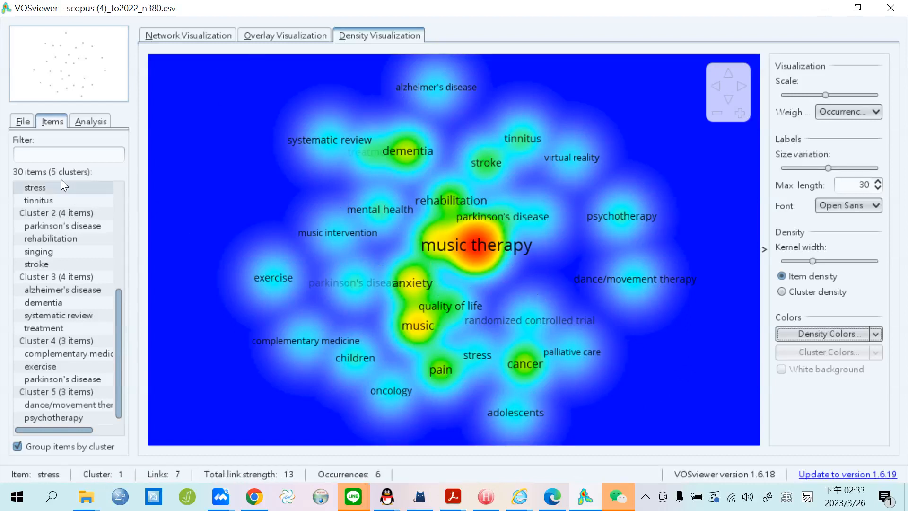
Save the map from the File tab in GML format under the name kco-30-music.
{"action": "left_click", "coordinate": [23, 122]}
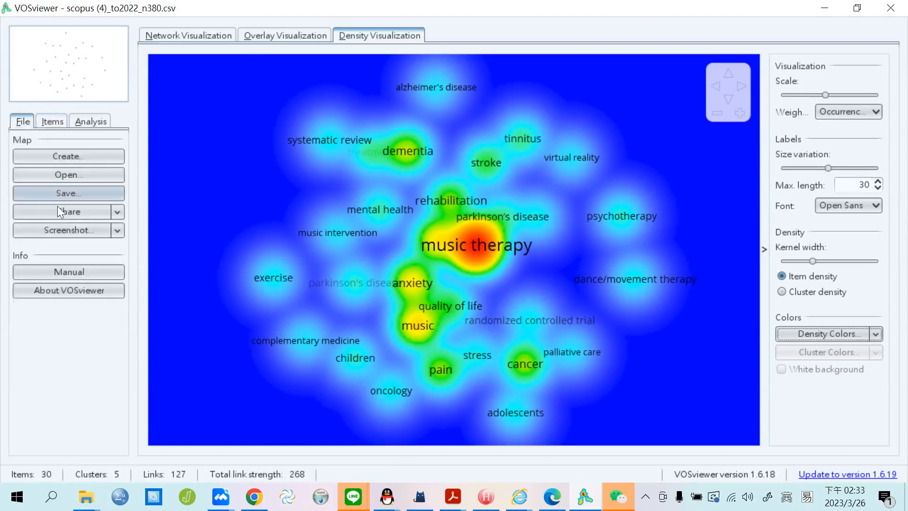
{"action": "left_click", "coordinate": [71, 198]}
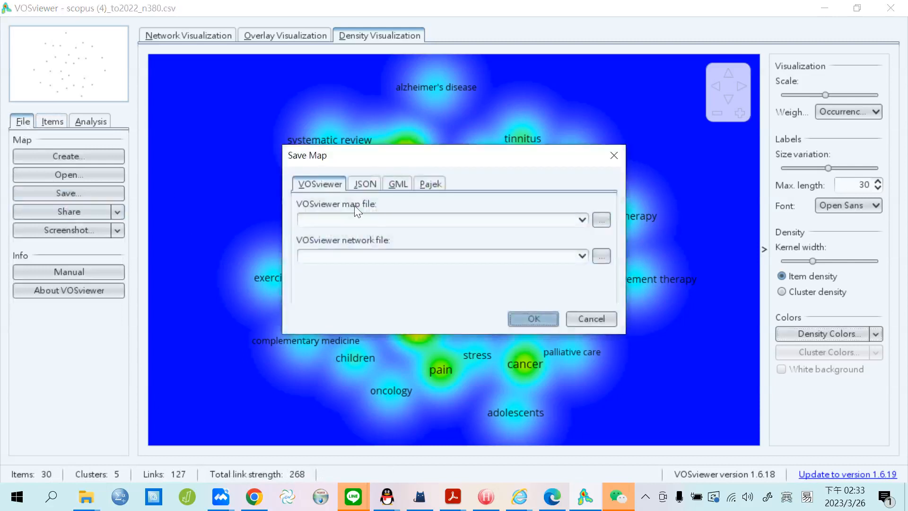
{"action": "left_click", "coordinate": [400, 182]}
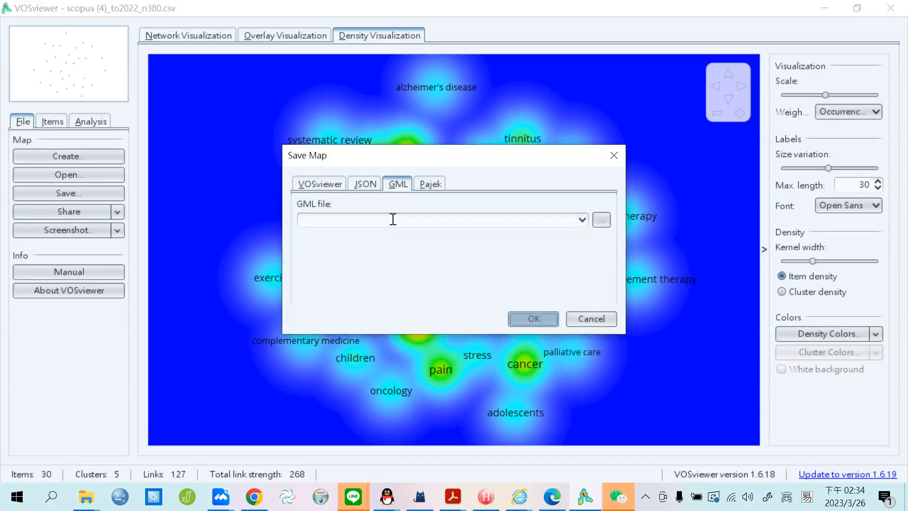
{"action": "type", "text": "kco-30-music"}
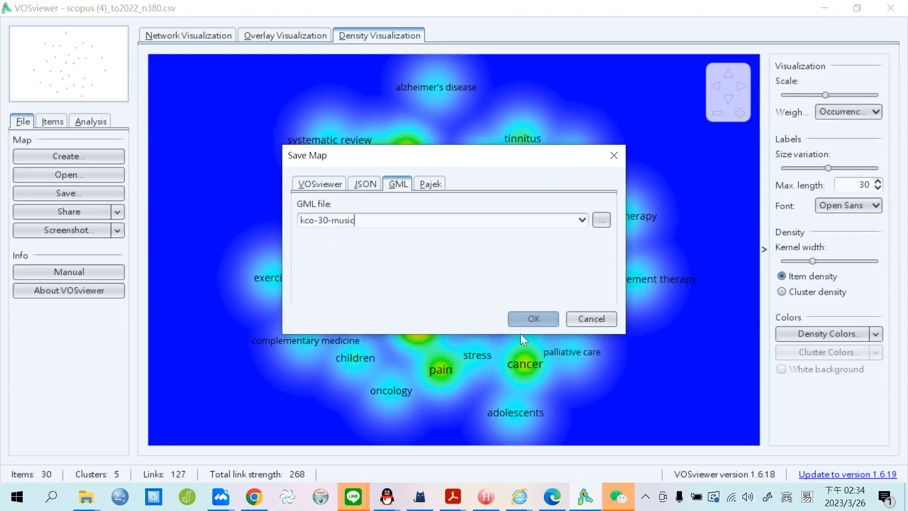
{"action": "left_click", "coordinate": [544, 320]}
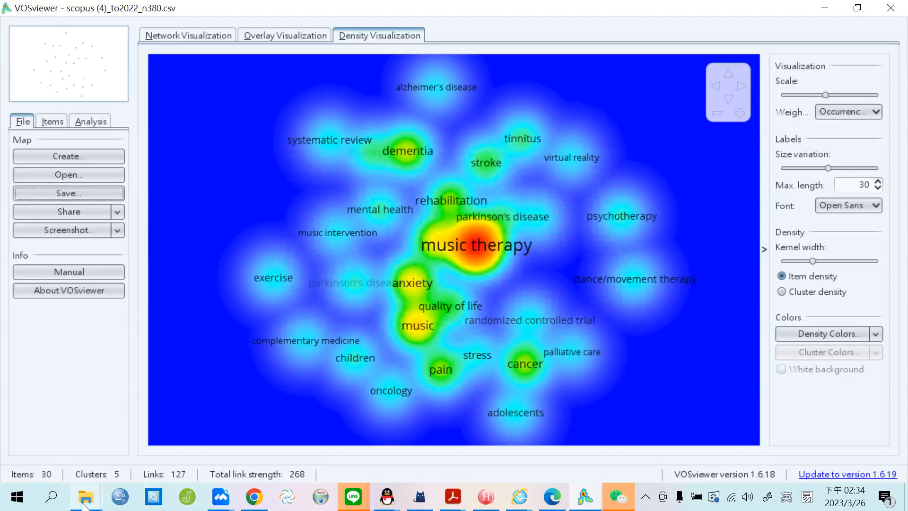
Search Windows for 'gephi' and launch Gephi 0.9.7 from the best match.
{"action": "left_click", "coordinate": [53, 499]}
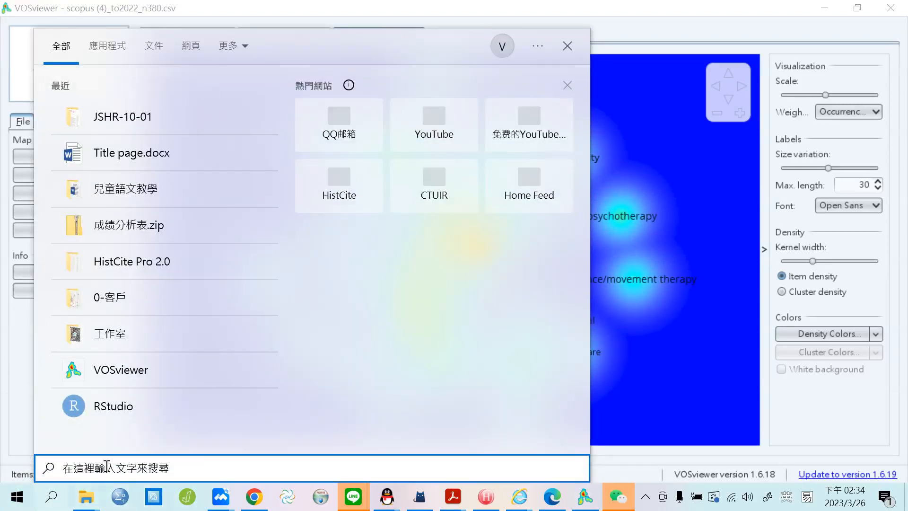
{"action": "type", "text": "gephi"}
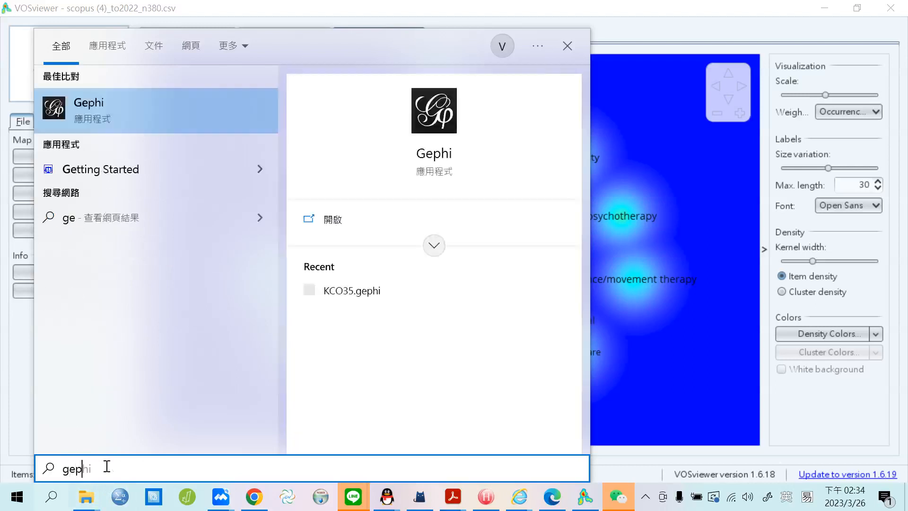
{"action": "left_click", "coordinate": [139, 115]}
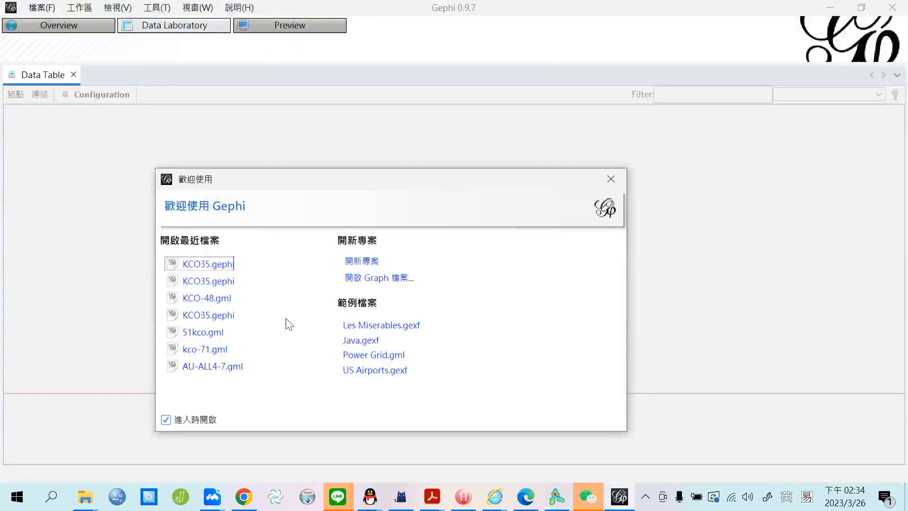
Dismiss the update notice and welcome window, start a new project, and bring up Open File.
{"action": "left_click", "coordinate": [537, 280]}
{"action": "left_click", "coordinate": [611, 179]}
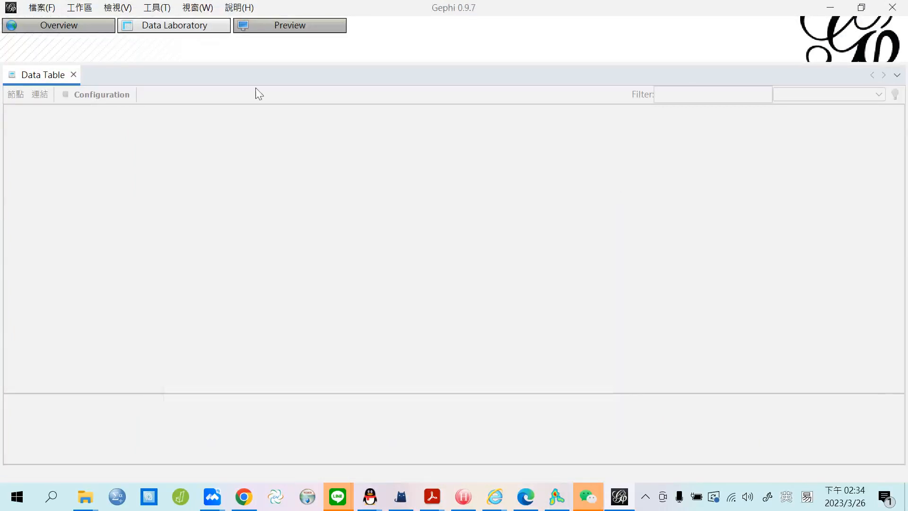
{"action": "left_click", "coordinate": [42, 8]}
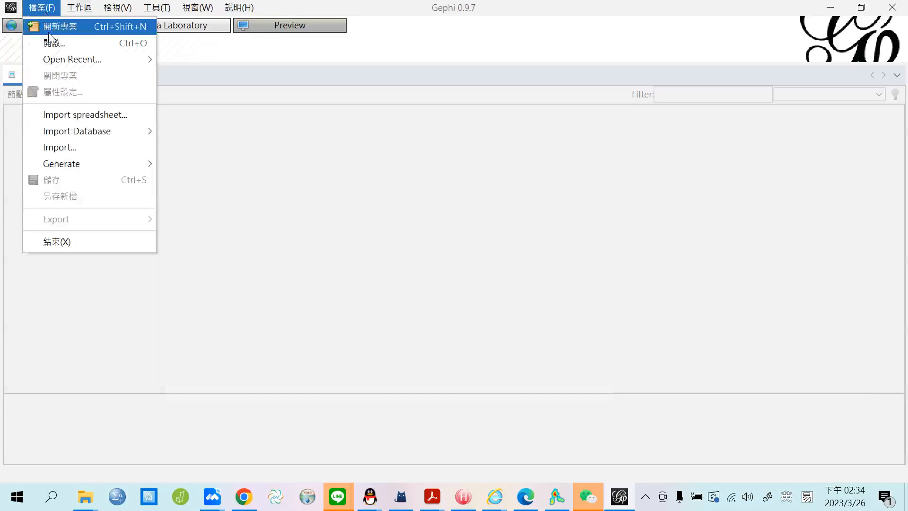
{"action": "left_click", "coordinate": [51, 29]}
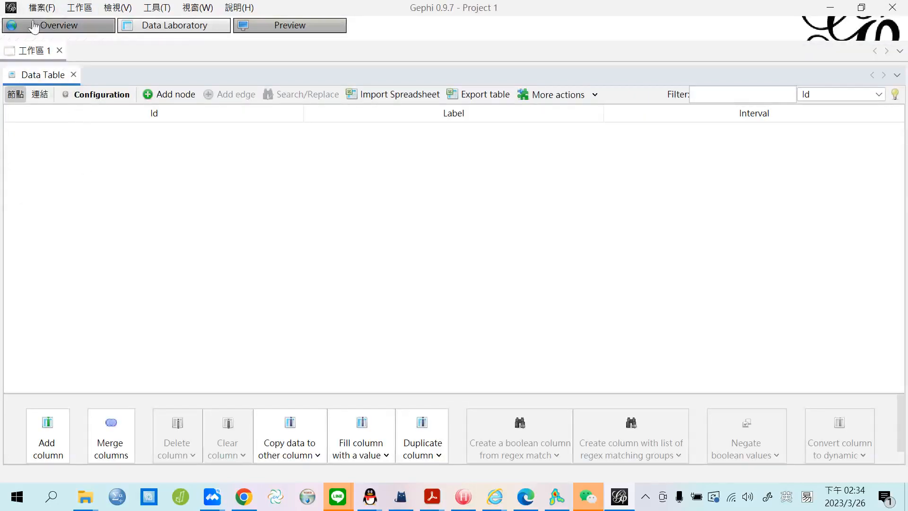
{"action": "left_click", "coordinate": [41, 9]}
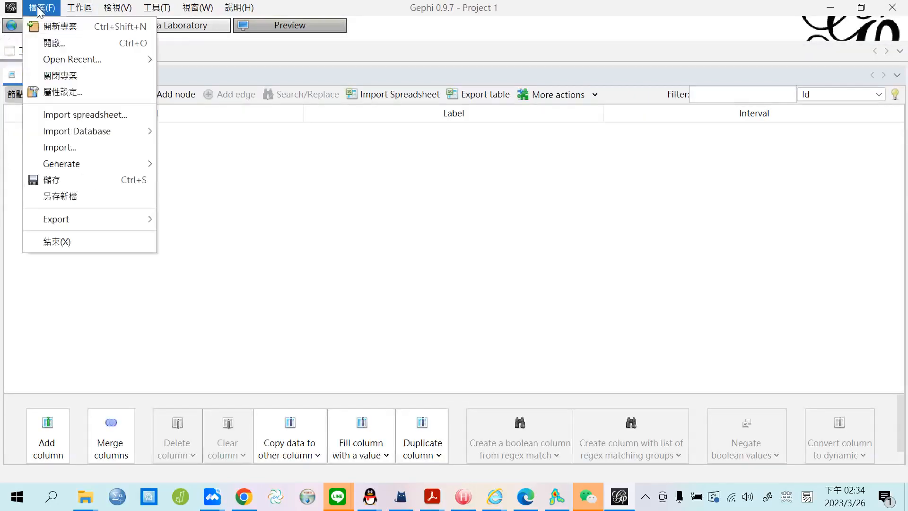
{"action": "left_click", "coordinate": [53, 44]}
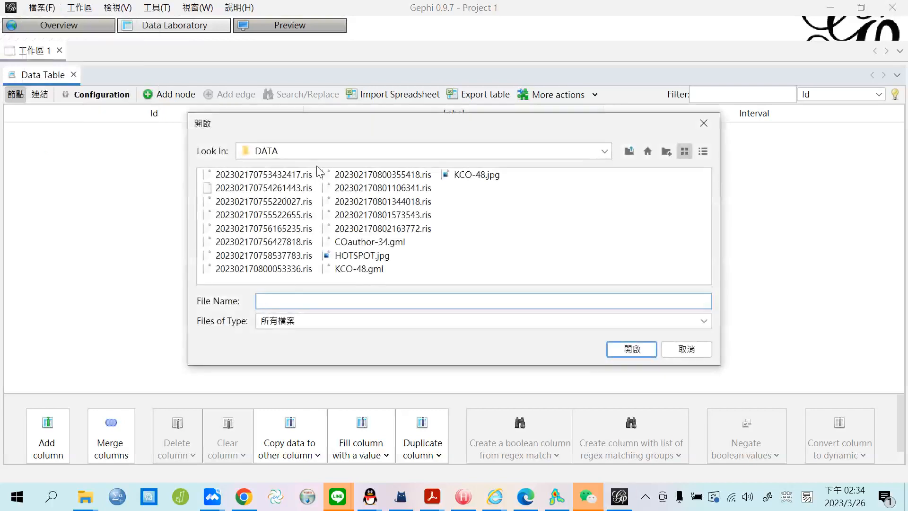
Navigate the Open dialog up several folder levels to the Downloads folder.
{"action": "left_click", "coordinate": [628, 151]}
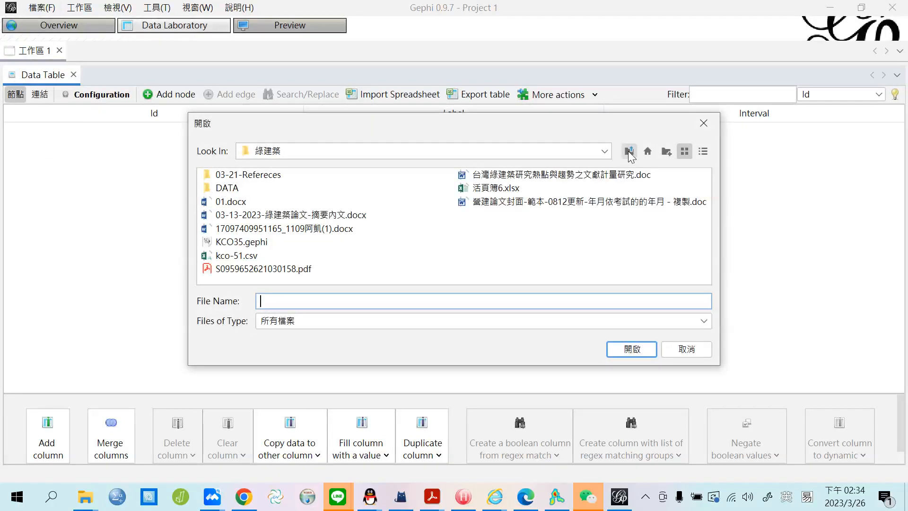
{"action": "left_click", "coordinate": [628, 151]}
{"action": "left_click", "coordinate": [628, 151]}
{"action": "left_click", "coordinate": [628, 152]}
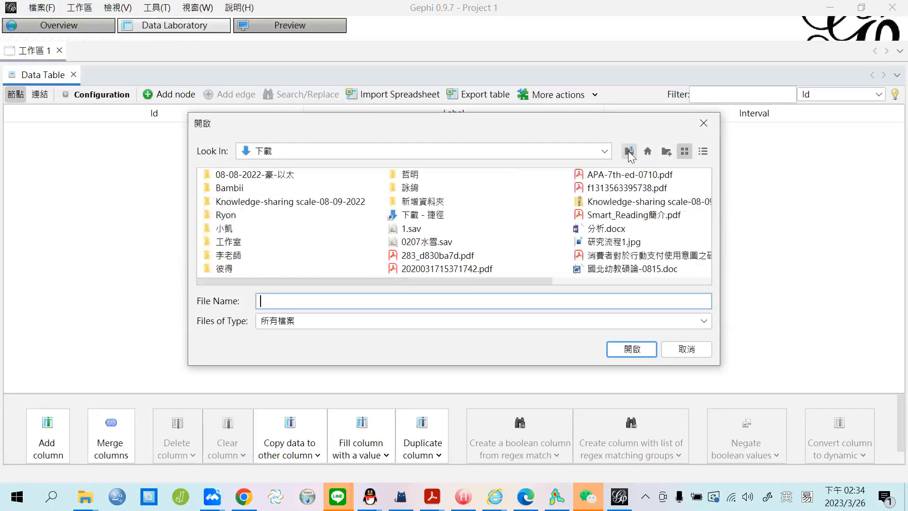
{"action": "left_click", "coordinate": [670, 280]}
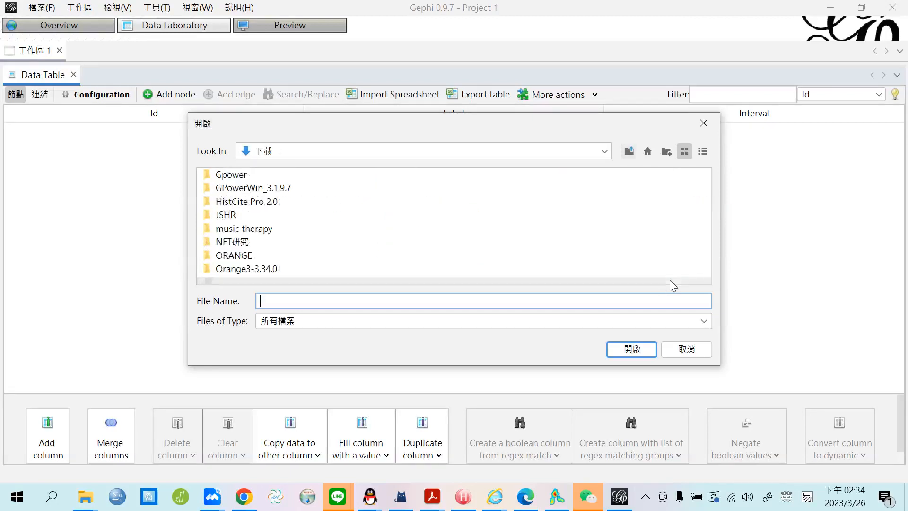
{"action": "left_click", "coordinate": [671, 281]}
{"action": "left_click", "coordinate": [670, 282]}
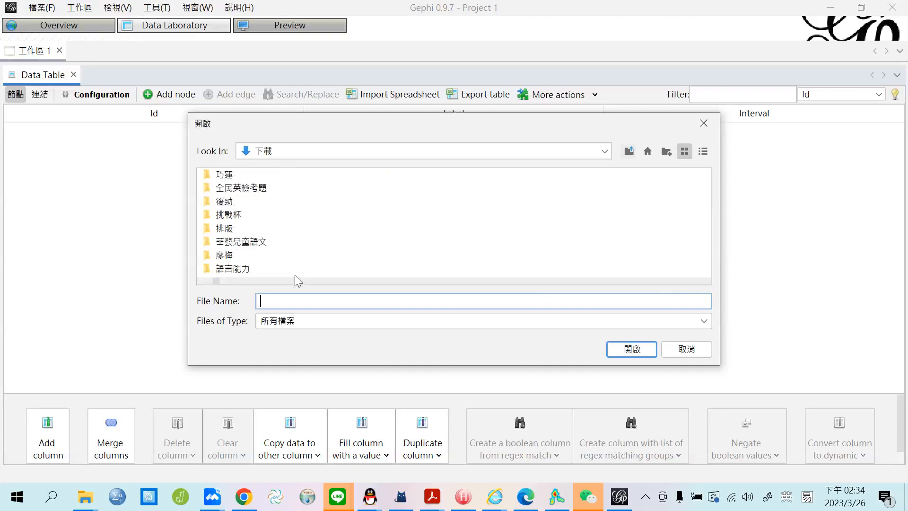
{"action": "left_click", "coordinate": [203, 279]}
Go into 工作室業務 > 03-26-2023 and open kco-30-music.gml.
{"action": "left_click", "coordinate": [229, 259]}
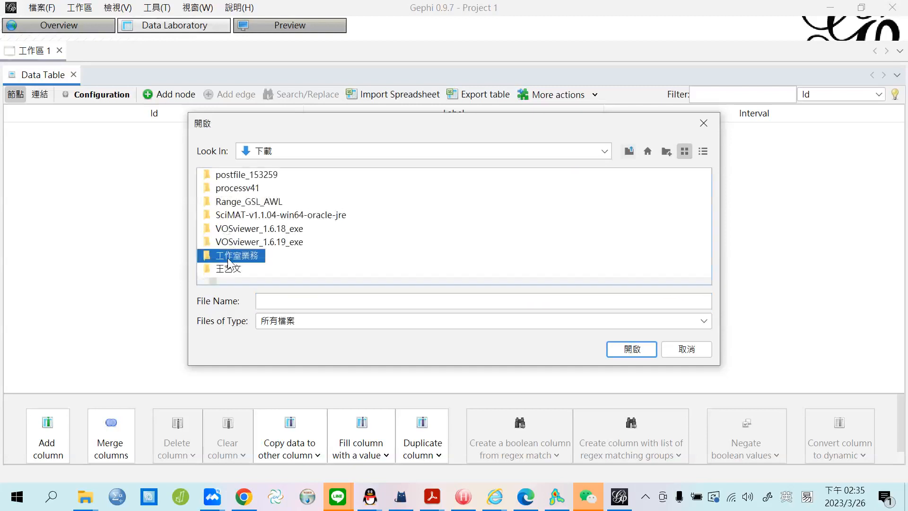
{"action": "double_click", "coordinate": [229, 259]}
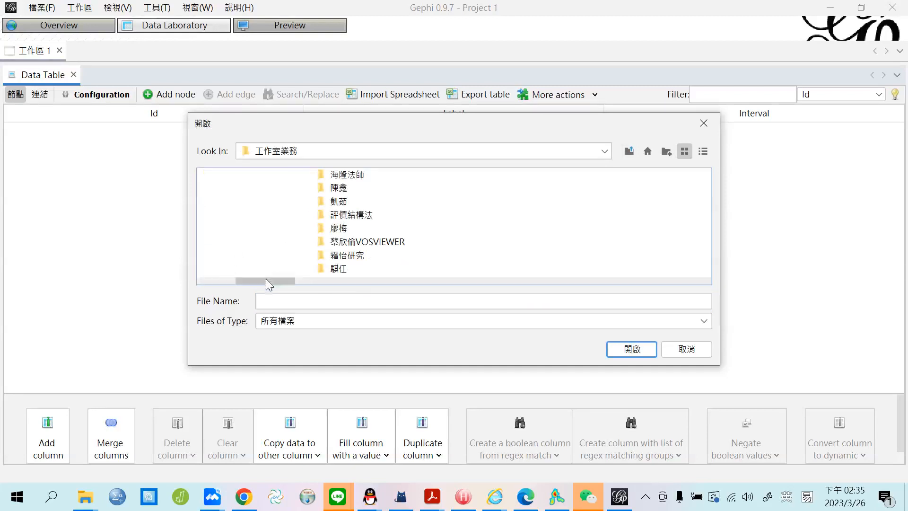
{"action": "left_click_drag", "start_coordinate": [265, 282], "coordinate": [228, 281]}
{"action": "double_click", "coordinate": [241, 174]}
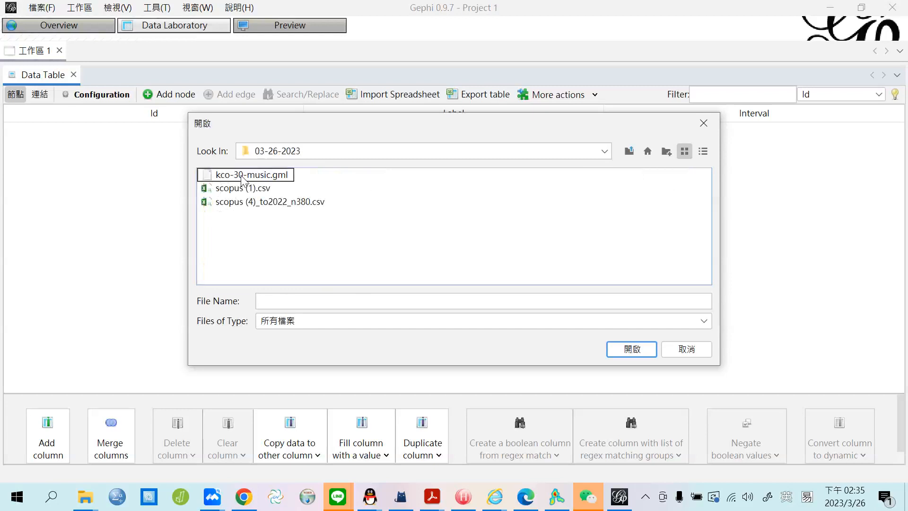
{"action": "left_click", "coordinate": [241, 176]}
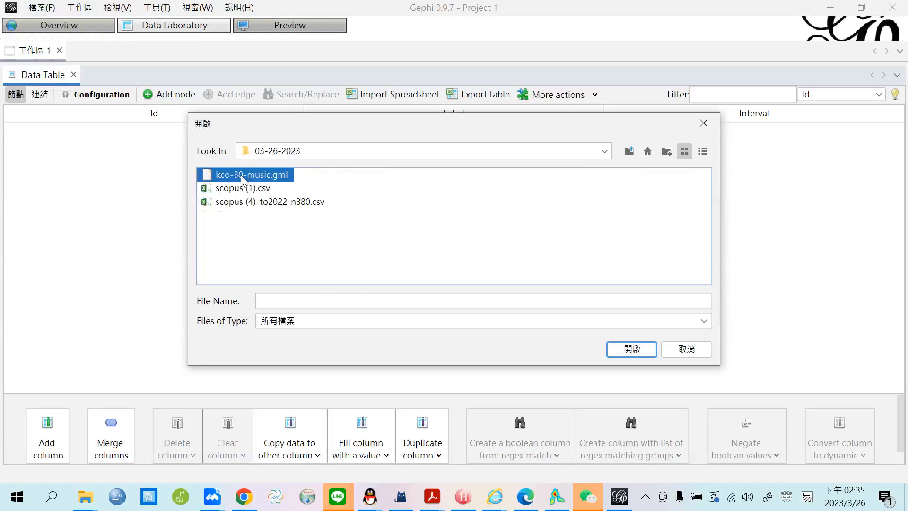
{"action": "left_click", "coordinate": [637, 348]}
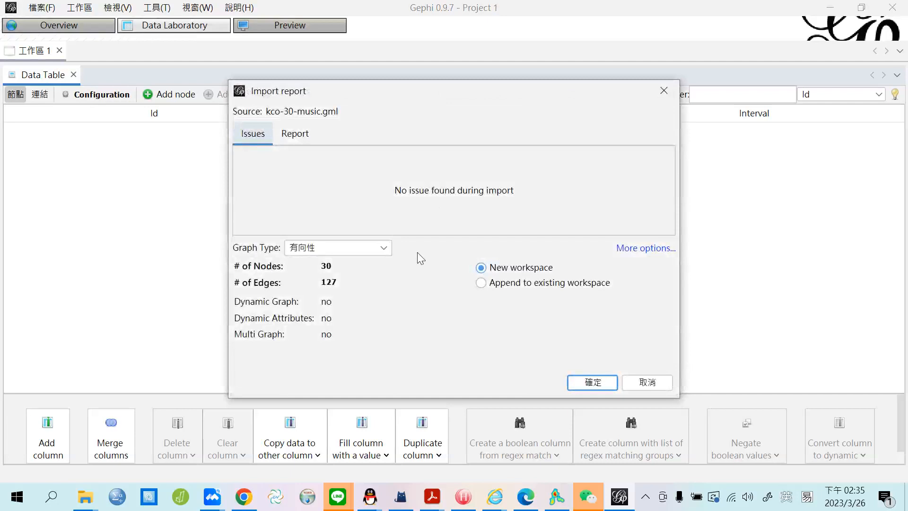
Accept the import as a new workspace, then sort nodes by occurrences and by normalised average citations.
{"action": "left_click", "coordinate": [598, 387]}
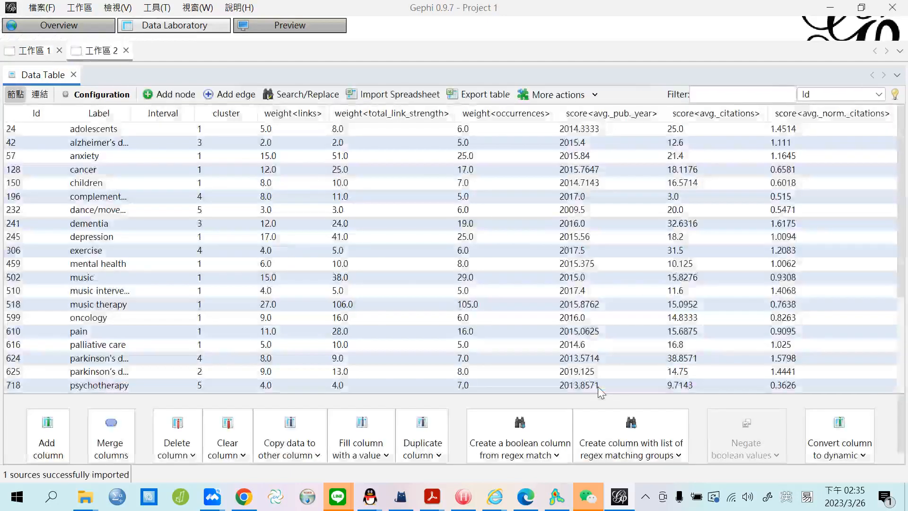
{"action": "left_click", "coordinate": [498, 116]}
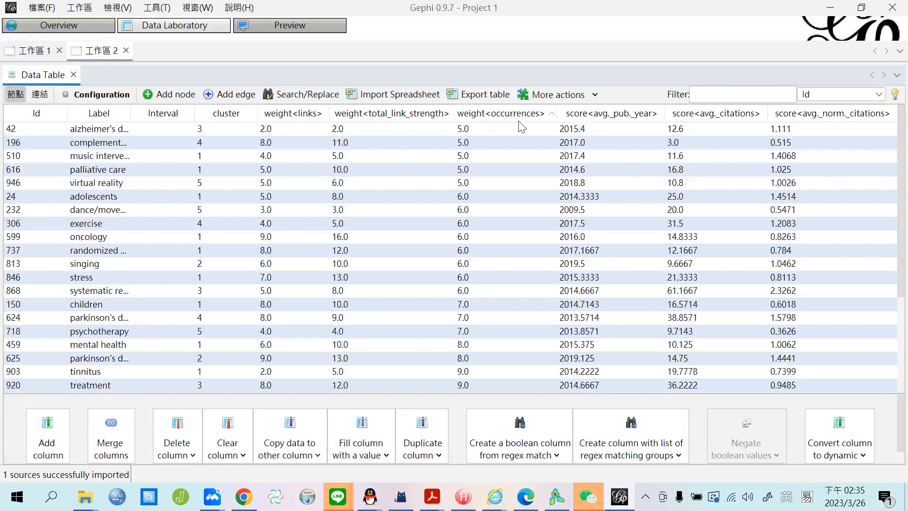
{"action": "left_click", "coordinate": [816, 113]}
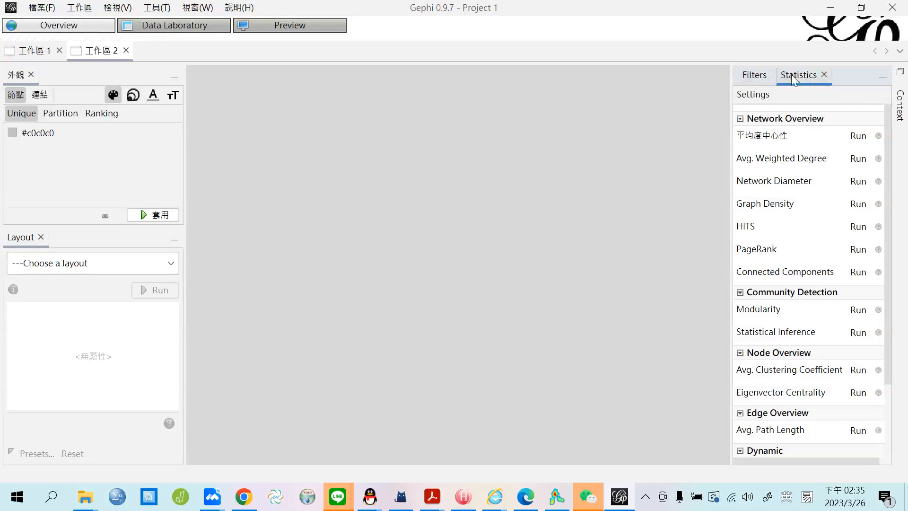
Run Average Degree (4.233), Weighted Degree, Network Diameter (4) and Density (0.146), closing each report.
{"action": "left_click", "coordinate": [858, 136]}
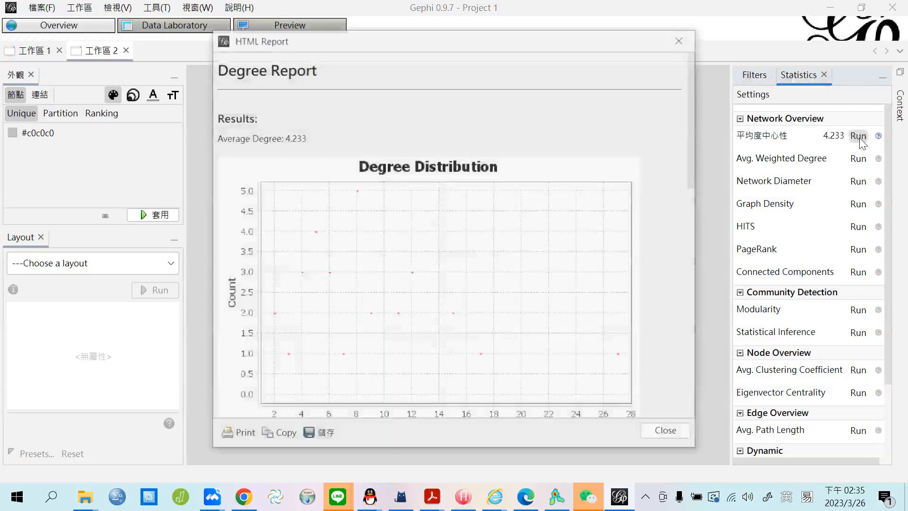
{"action": "left_click", "coordinate": [666, 431]}
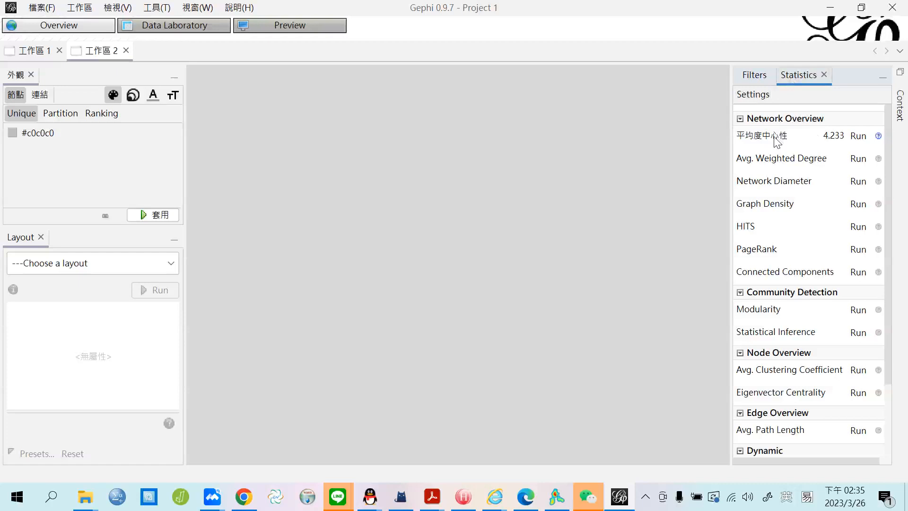
{"action": "left_click", "coordinate": [858, 159]}
{"action": "left_click", "coordinate": [673, 433]}
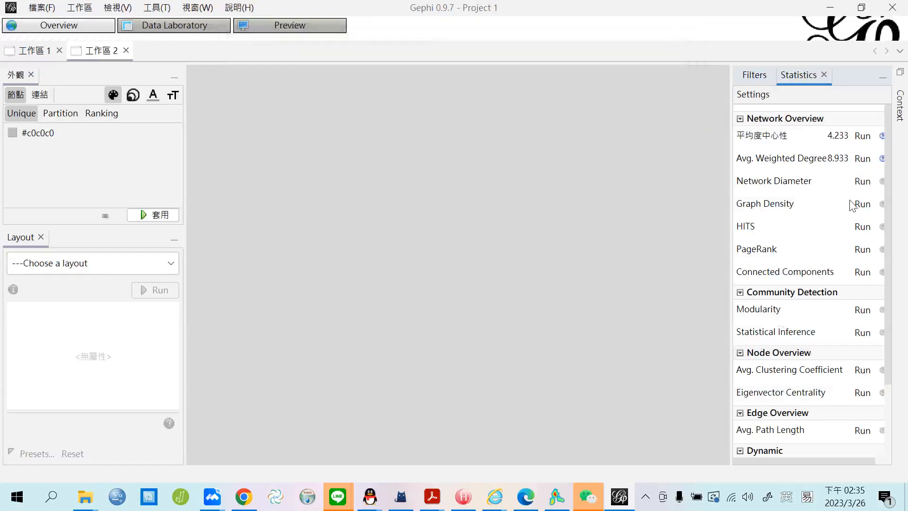
{"action": "left_click", "coordinate": [862, 182]}
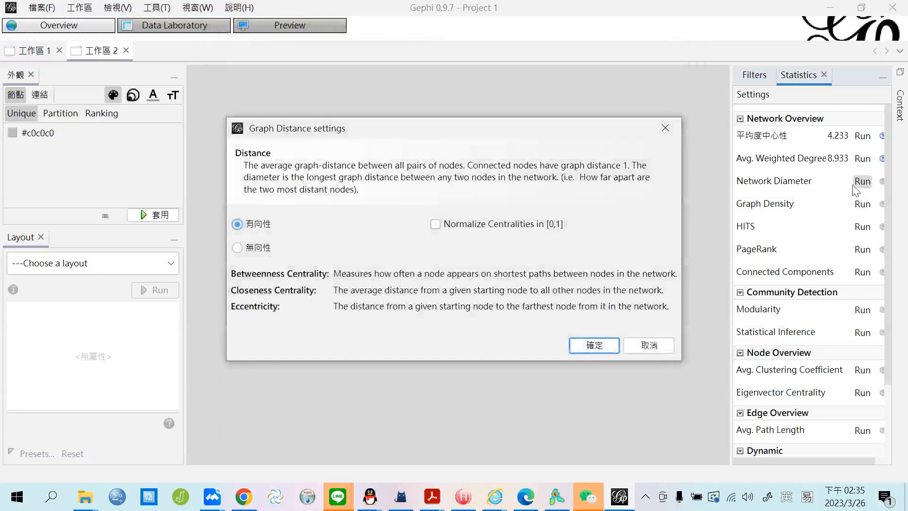
{"action": "left_click", "coordinate": [591, 345]}
{"action": "left_click", "coordinate": [667, 432]}
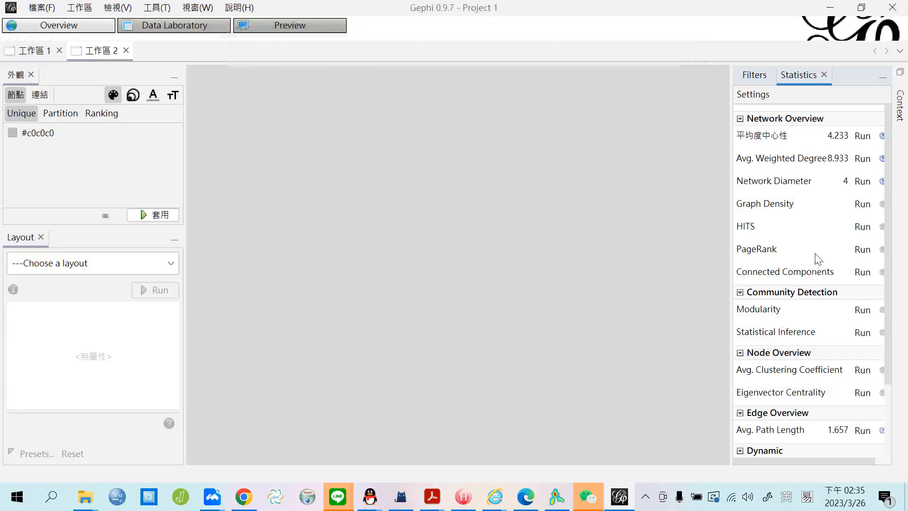
{"action": "left_click", "coordinate": [862, 204]}
{"action": "left_click", "coordinate": [608, 332]}
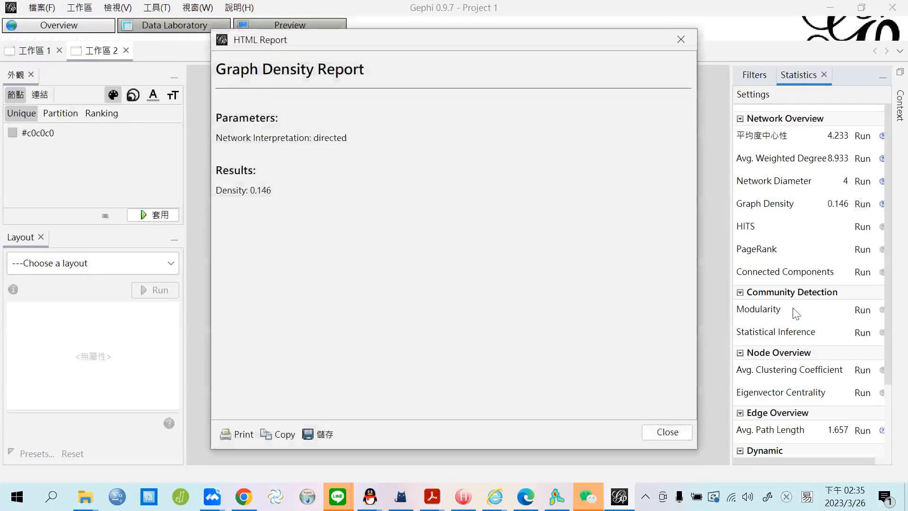
{"action": "left_click", "coordinate": [667, 432]}
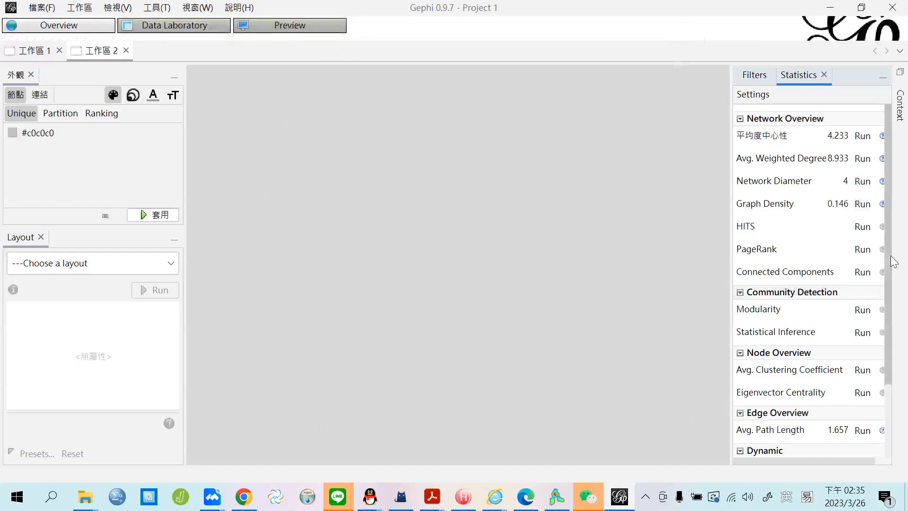
Run PageRank, Modularity (0.137) and Statistical Inference community detection, closing each report.
{"action": "left_click", "coordinate": [862, 249]}
{"action": "left_click", "coordinate": [604, 350]}
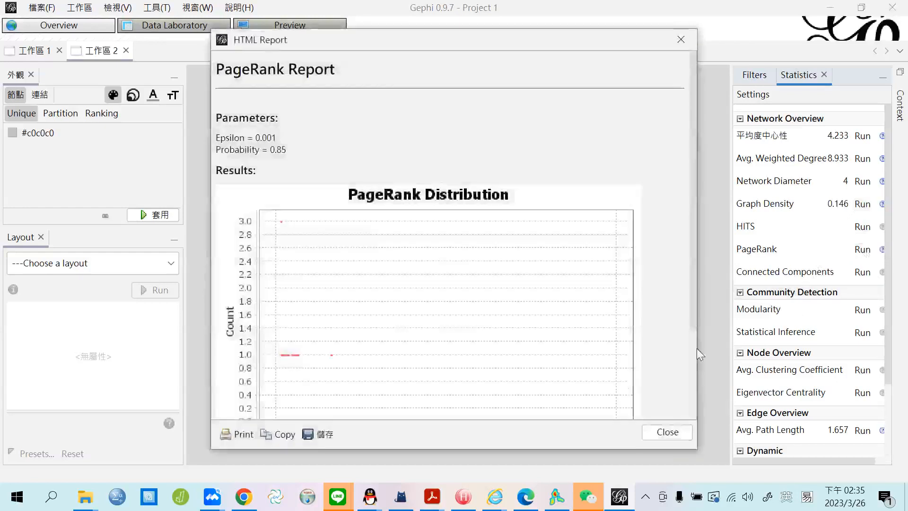
{"action": "left_click", "coordinate": [669, 437]}
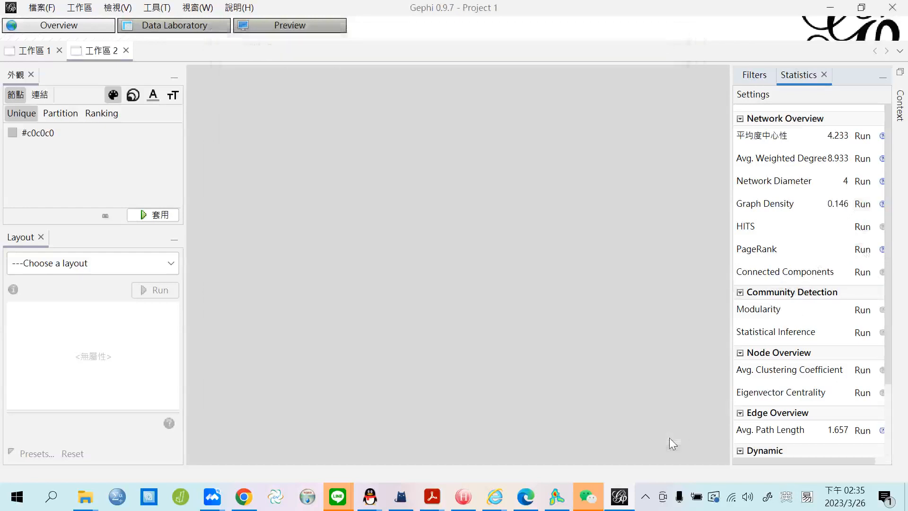
{"action": "left_click", "coordinate": [863, 310]}
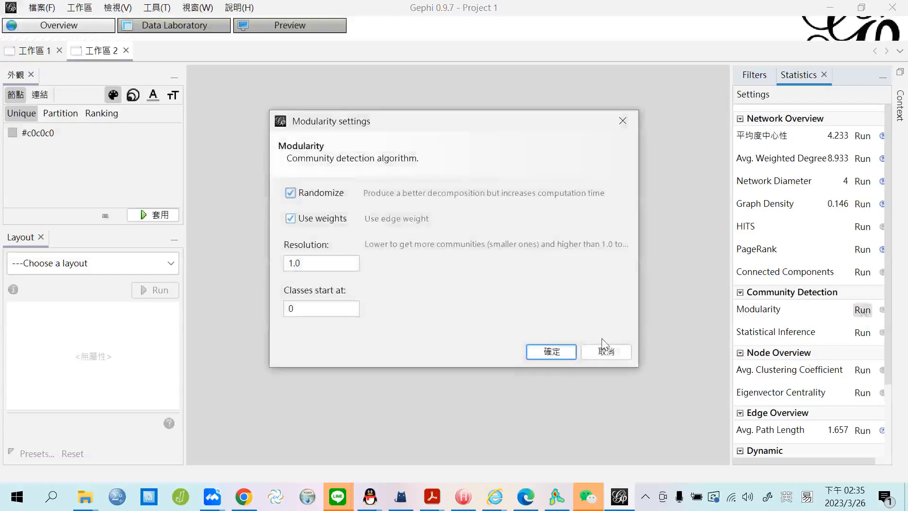
{"action": "left_click", "coordinate": [573, 355]}
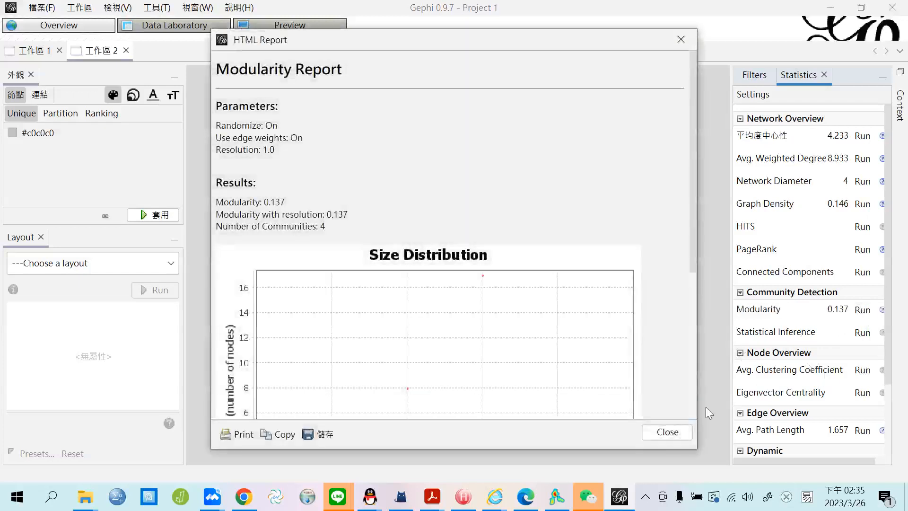
{"action": "left_click", "coordinate": [674, 432]}
{"action": "left_click", "coordinate": [862, 333]}
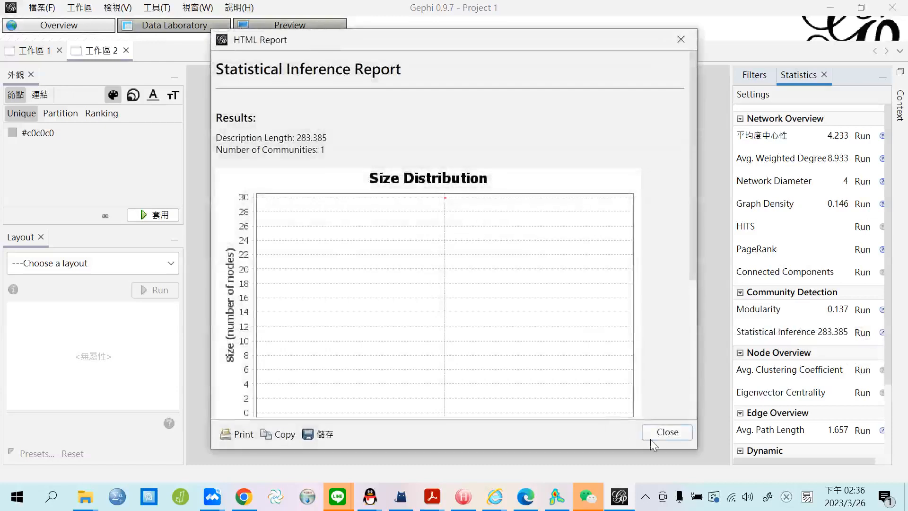
{"action": "left_click", "coordinate": [664, 430]}
Compute the average clustering coefficient (0.301) and eigenvector centrality.
{"action": "left_click", "coordinate": [863, 370]}
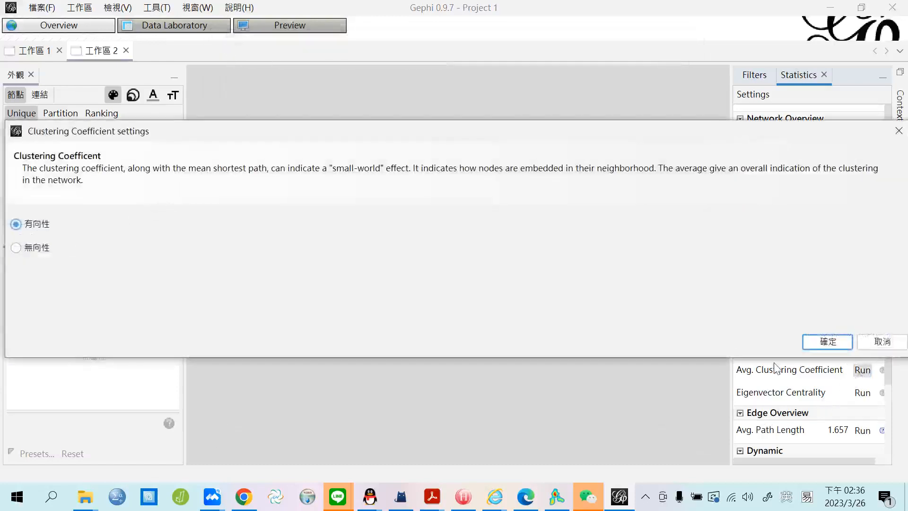
{"action": "left_click", "coordinate": [826, 341]}
{"action": "left_click", "coordinate": [664, 437]}
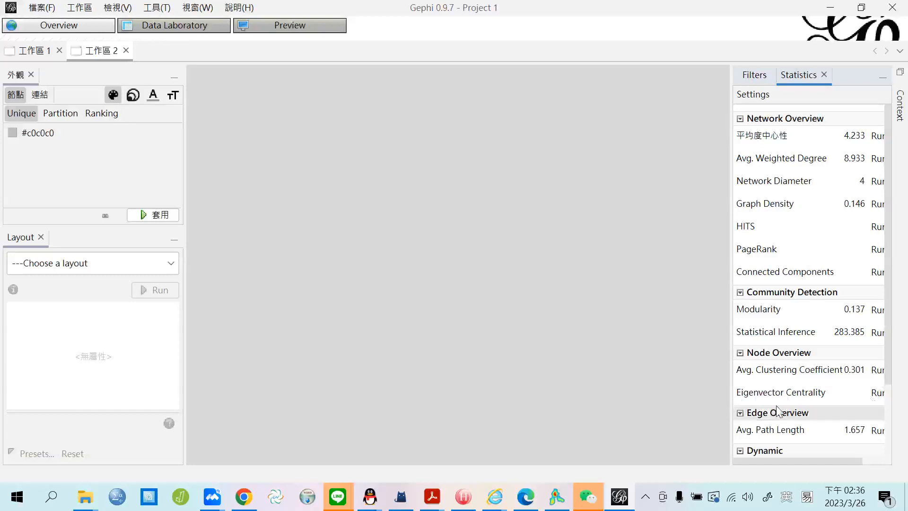
{"action": "left_click", "coordinate": [877, 394]}
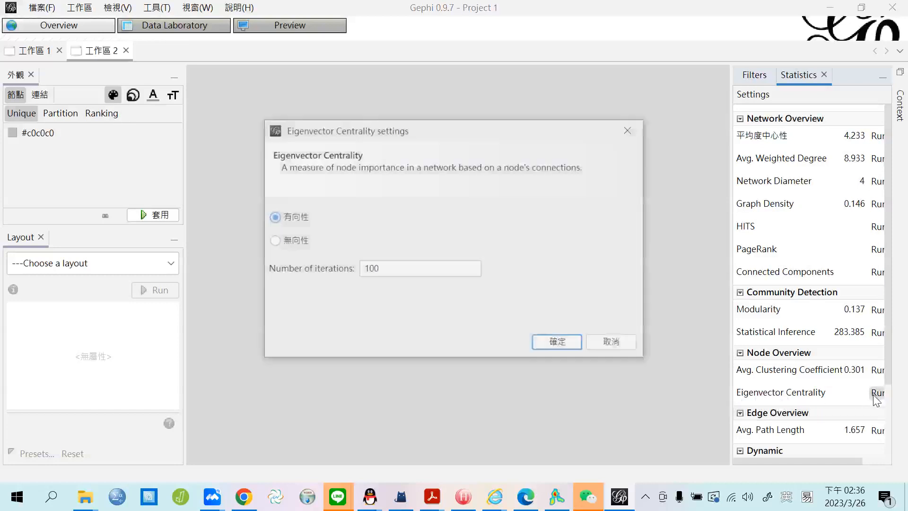
{"action": "left_click", "coordinate": [558, 342]}
{"action": "left_click", "coordinate": [663, 431]}
Try the dynamic node count and degree statistics and dismiss the non-dynamic graph warnings.
{"action": "scroll", "coordinate": [789, 304], "scroll_direction": "down", "scroll_amount": 3}
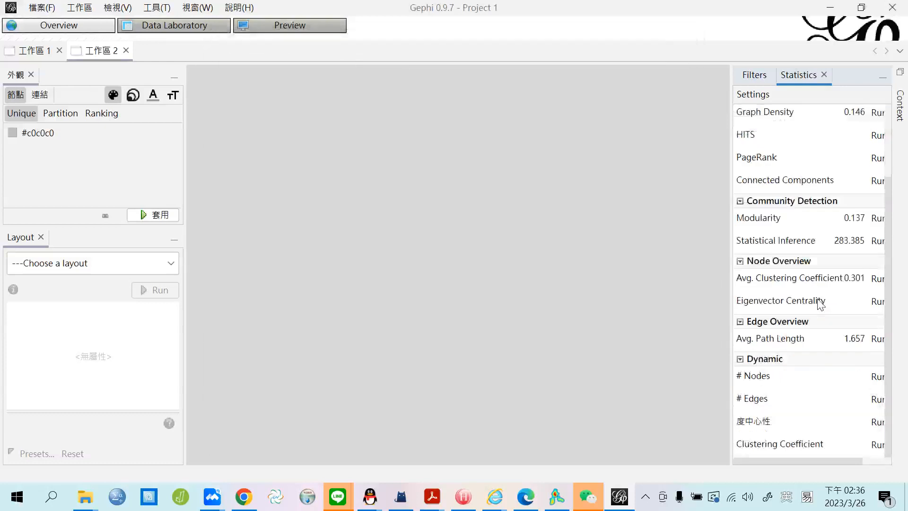
{"action": "left_click", "coordinate": [876, 377]}
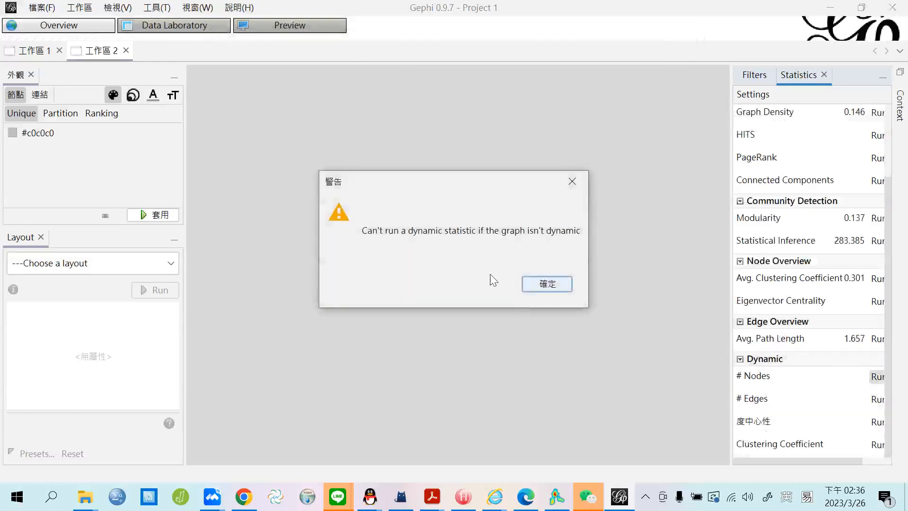
{"action": "left_click", "coordinate": [555, 283]}
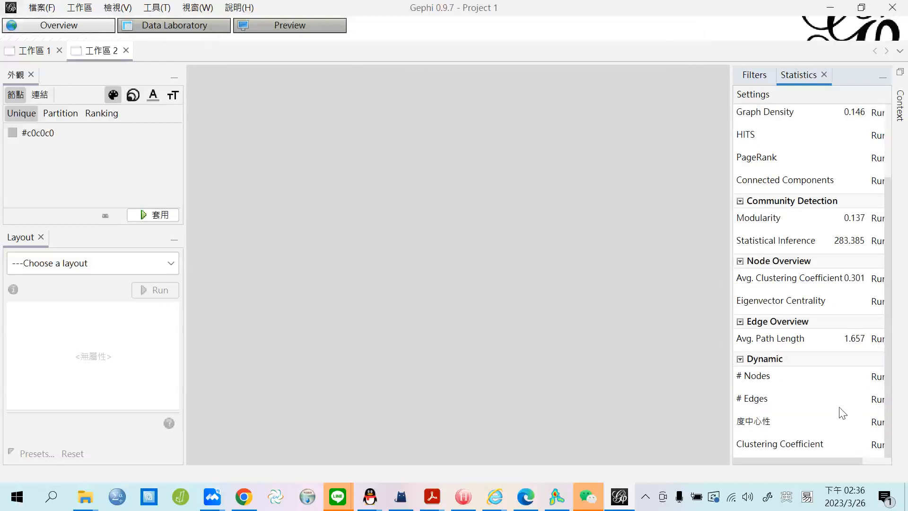
{"action": "left_click", "coordinate": [877, 421]}
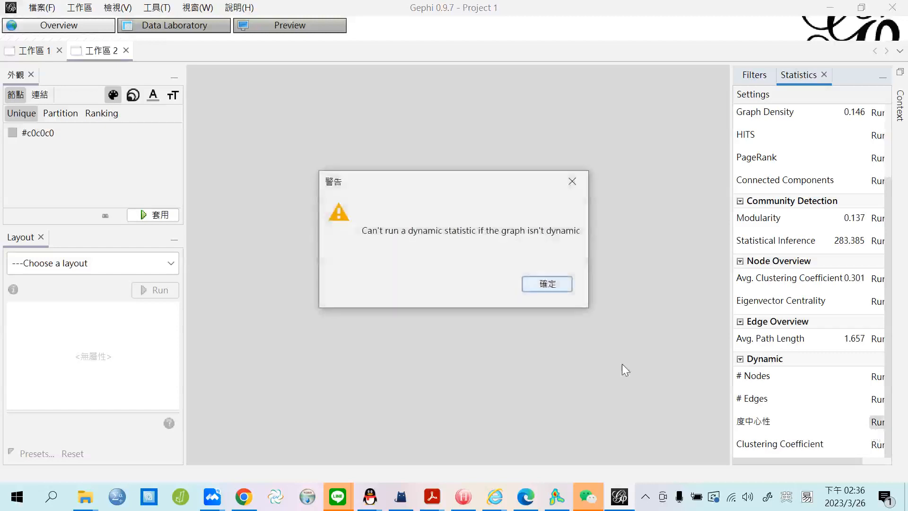
{"action": "left_click", "coordinate": [540, 286]}
{"action": "scroll", "coordinate": [794, 308], "scroll_direction": "up", "scroll_amount": 3}
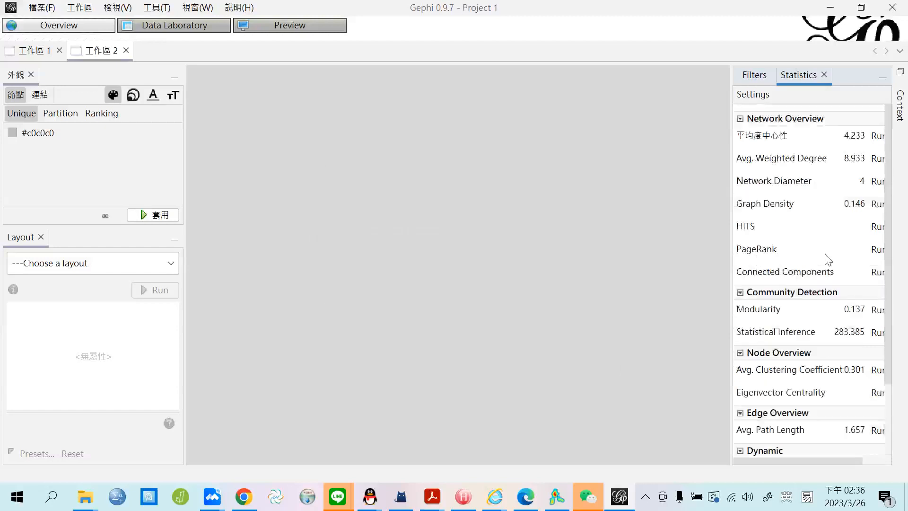
Return to the second workspace and open the Data Laboratory node table with the computed statistics.
{"action": "left_click", "coordinate": [34, 51]}
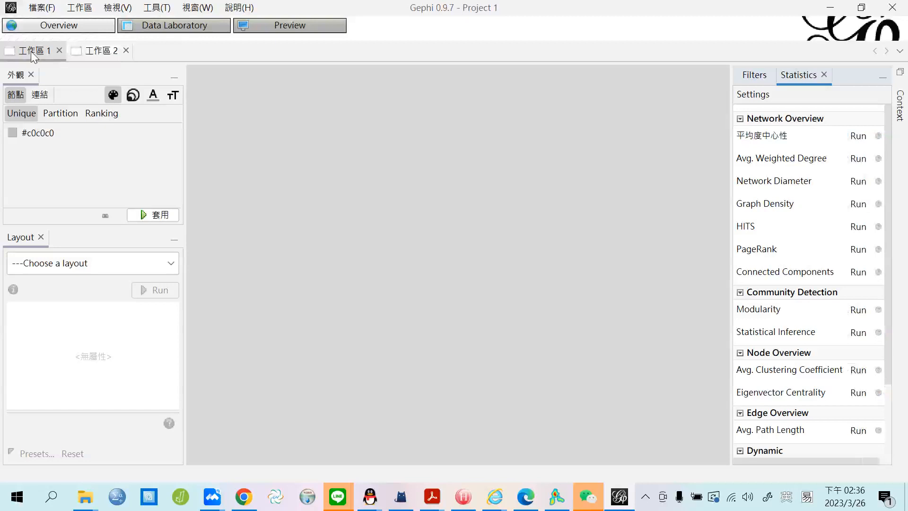
{"action": "left_click", "coordinate": [94, 53]}
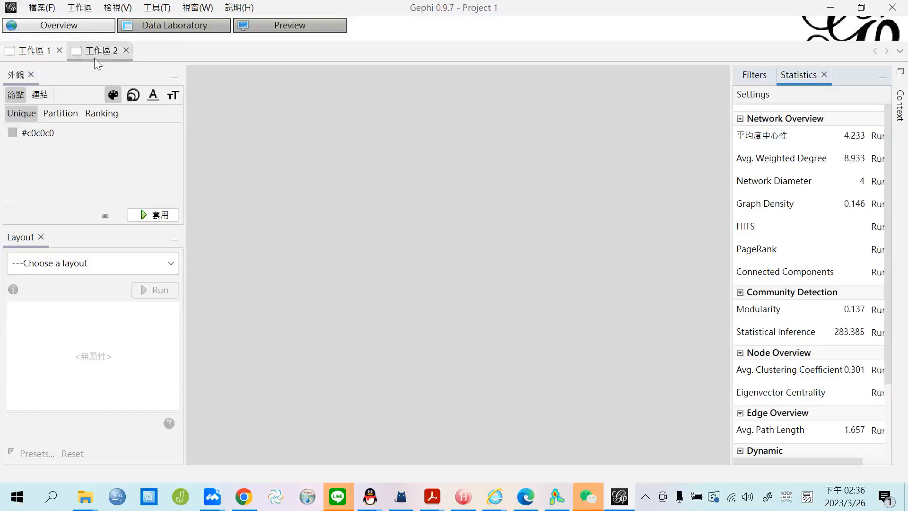
{"action": "left_click", "coordinate": [755, 75]}
{"action": "left_click", "coordinate": [178, 29]}
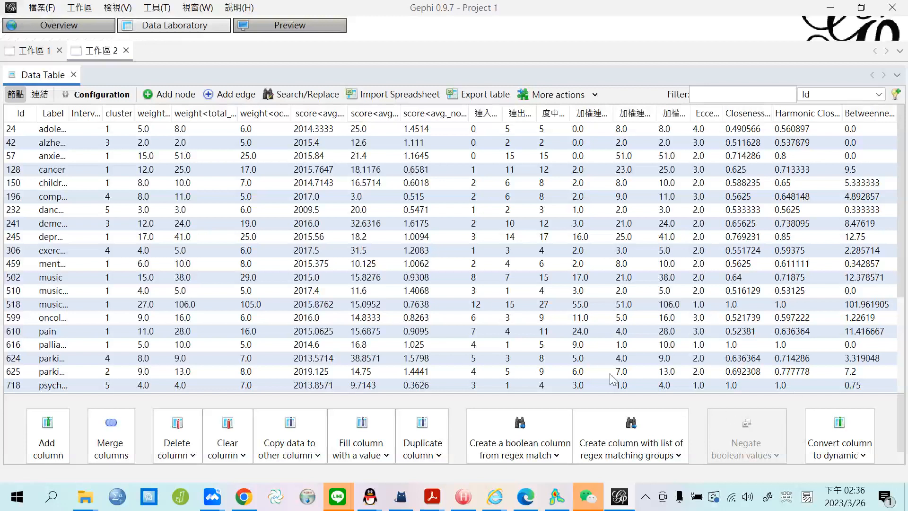
{"action": "left_click", "coordinate": [42, 8]}
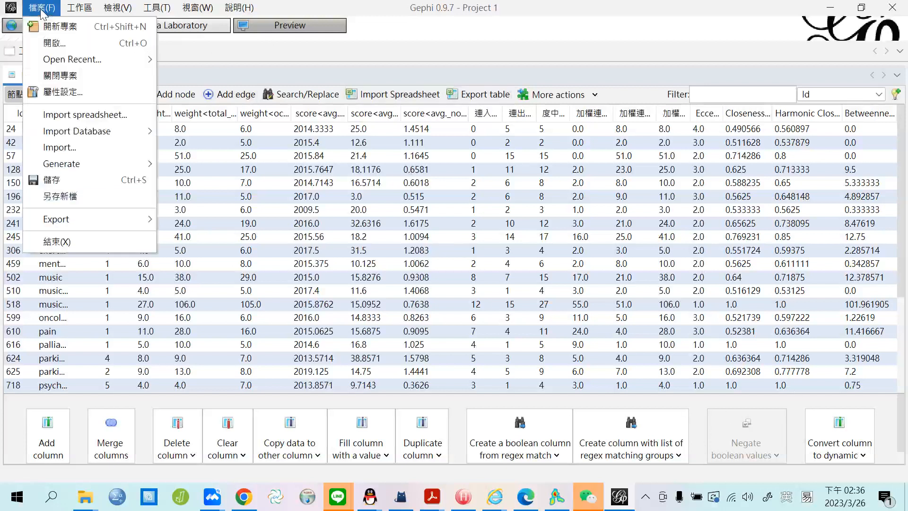
{"action": "left_click", "coordinate": [41, 10]}
{"action": "left_click", "coordinate": [34, 8]}
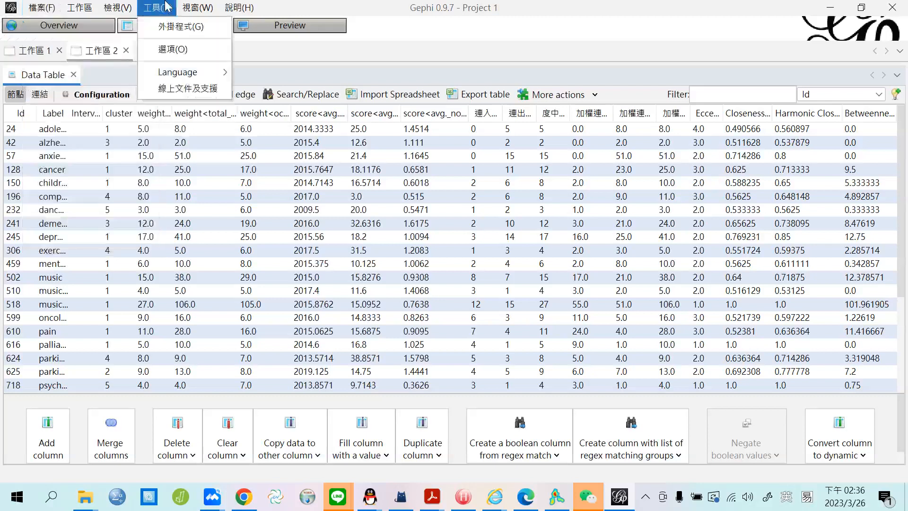
{"action": "left_click", "coordinate": [565, 112]}
Sort by Betweenness ascending, move it beside Label, and widen the 度中心性, Betweenness and Label columns.
{"action": "left_click_drag", "start_coordinate": [565, 113], "coordinate": [590, 118]}
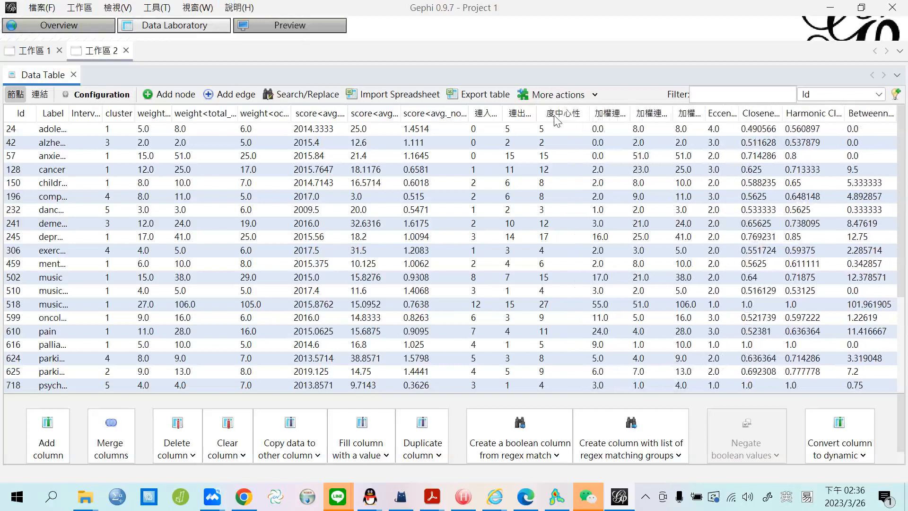
{"action": "left_click", "coordinate": [872, 115]}
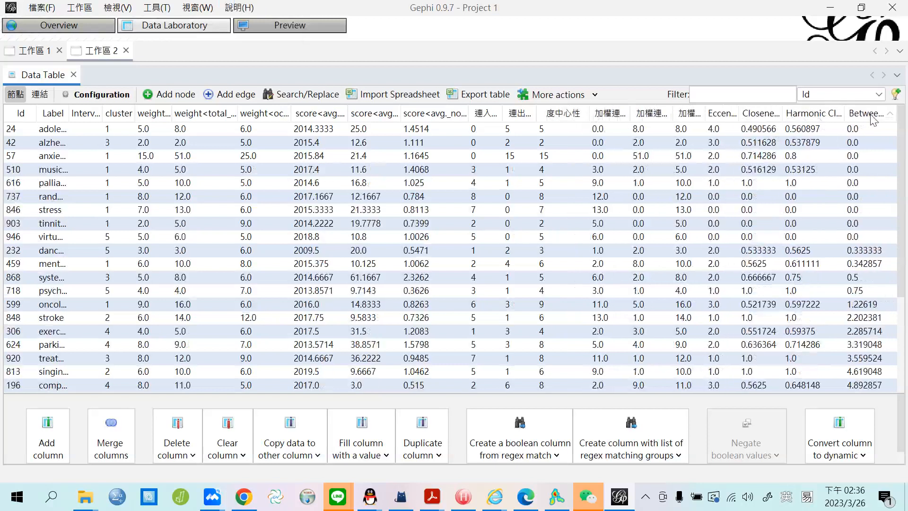
{"action": "left_click_drag", "start_coordinate": [866, 119], "coordinate": [88, 125]}
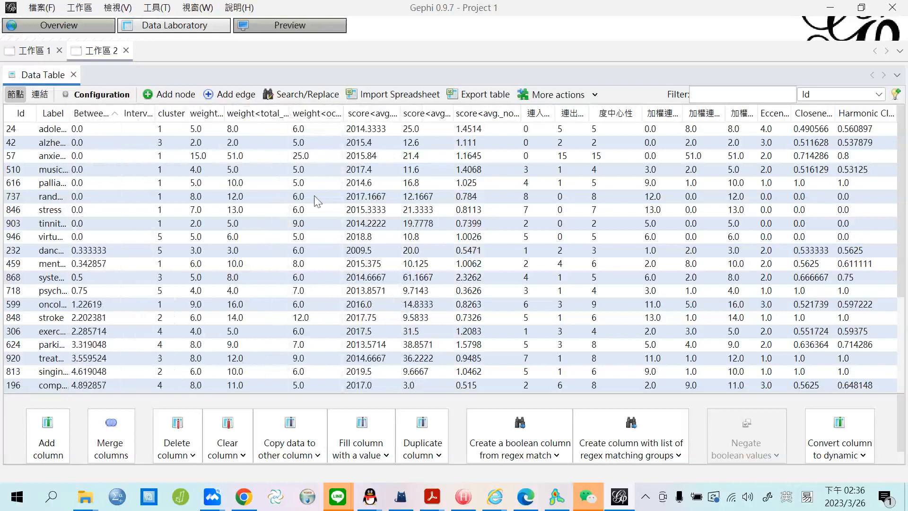
{"action": "left_click_drag", "start_coordinate": [119, 115], "coordinate": [188, 124]}
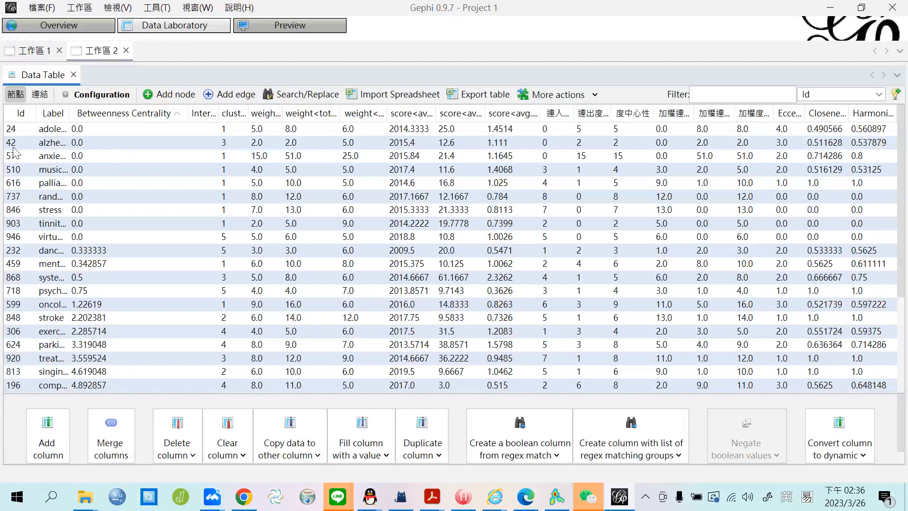
{"action": "left_click_drag", "start_coordinate": [71, 113], "coordinate": [107, 116]}
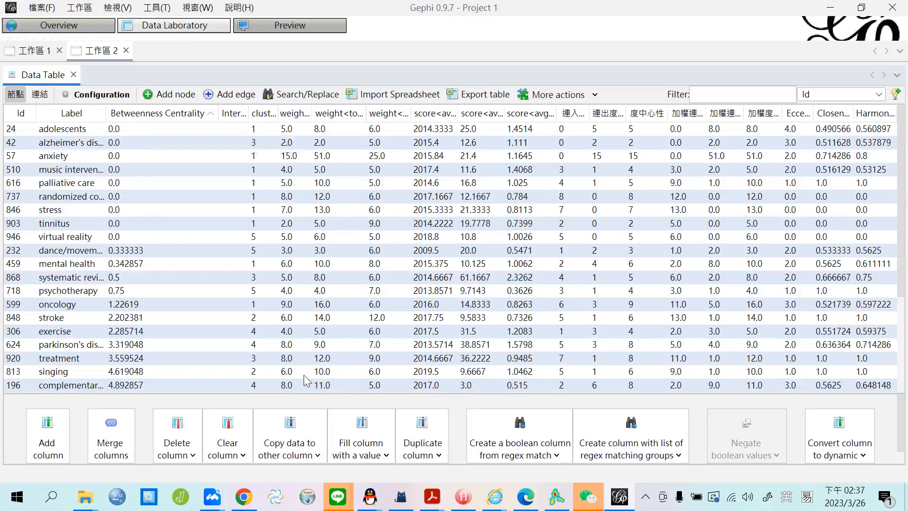
View VOSviewer's keyword map as a Network Visualization, then go back to Gephi's node table.
{"action": "left_click", "coordinate": [557, 495]}
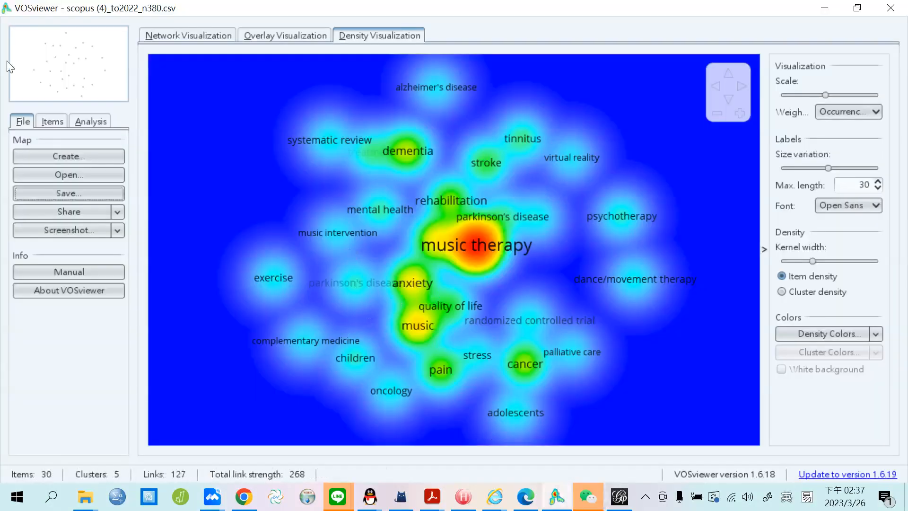
{"action": "left_click", "coordinate": [162, 31]}
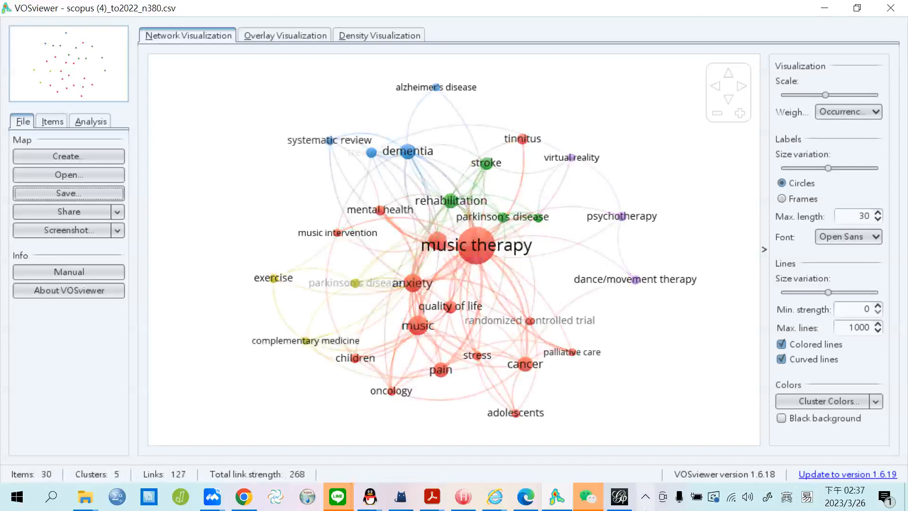
{"action": "left_click", "coordinate": [637, 502]}
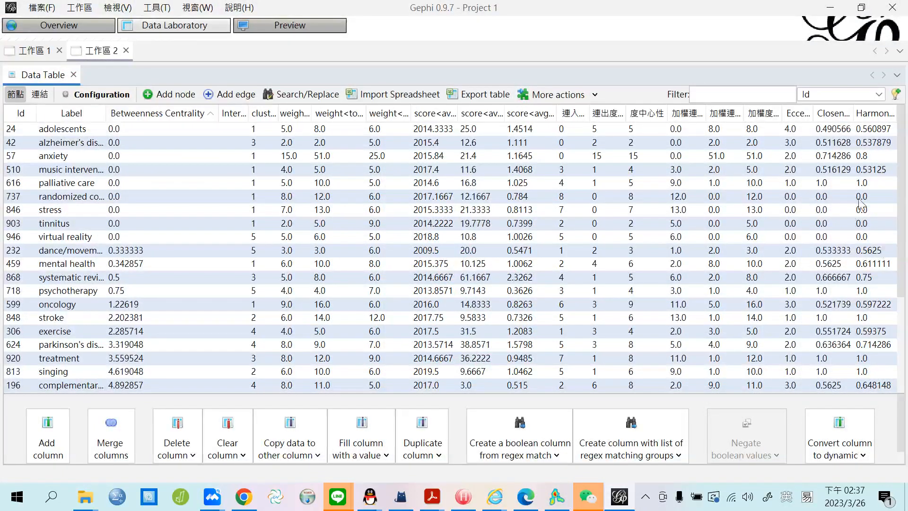
Move Closeness Centrality beside Betweenness Centrality, widen the columns, and sort Betweenness descending.
{"action": "left_click", "coordinate": [830, 114]}
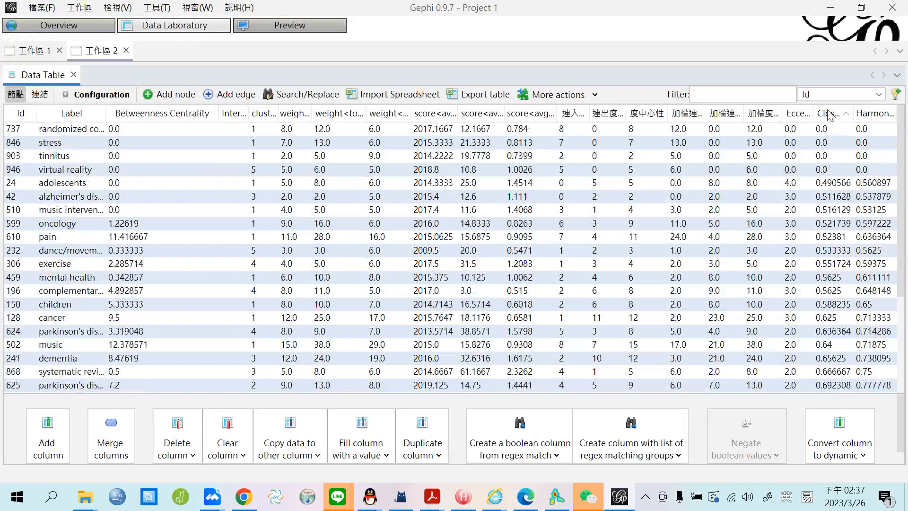
{"action": "left_click_drag", "start_coordinate": [830, 113], "coordinate": [263, 100]}
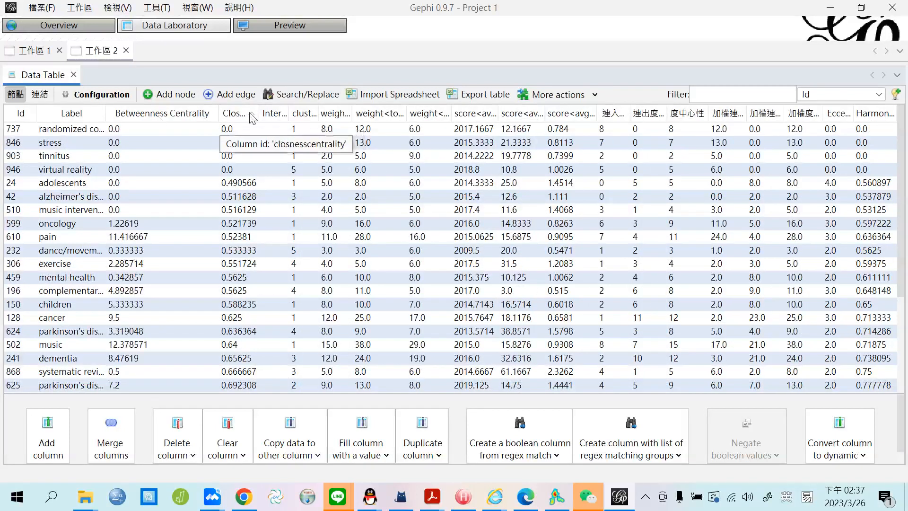
{"action": "left_click_drag", "start_coordinate": [257, 114], "coordinate": [314, 113]}
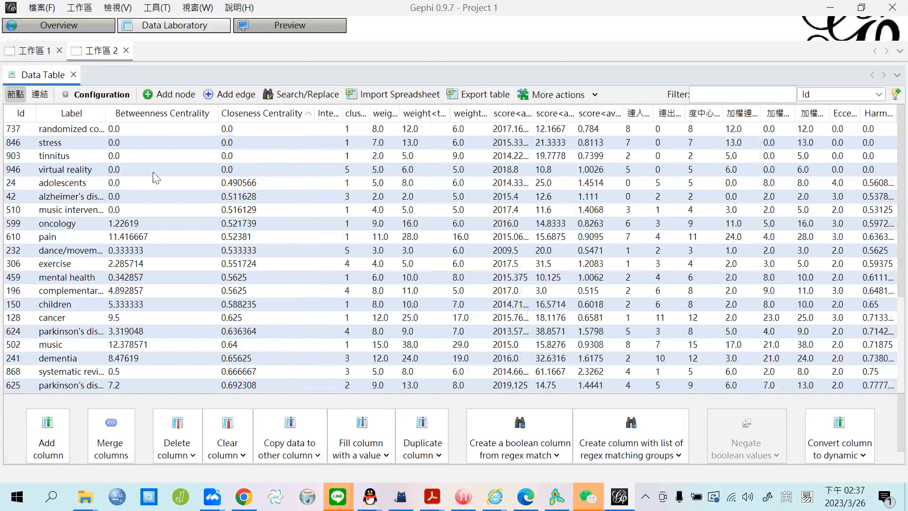
{"action": "left_click", "coordinate": [156, 116]}
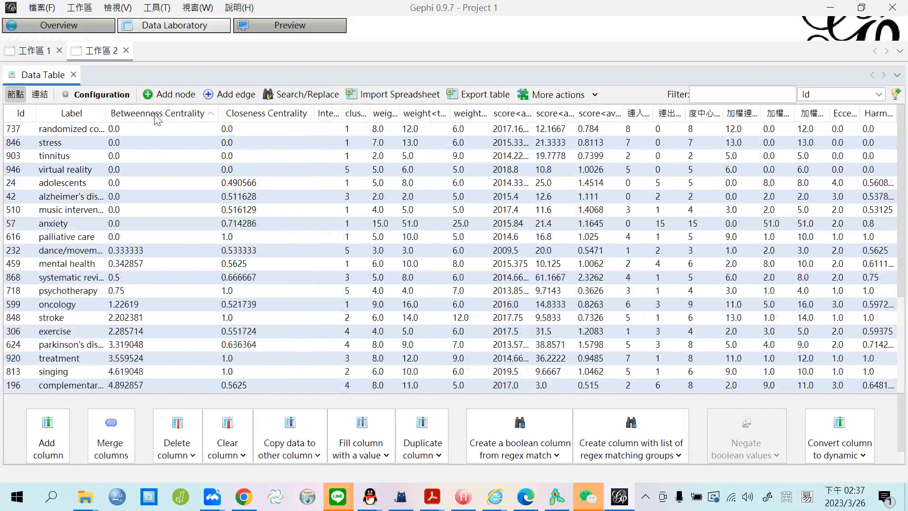
{"action": "left_click", "coordinate": [157, 120]}
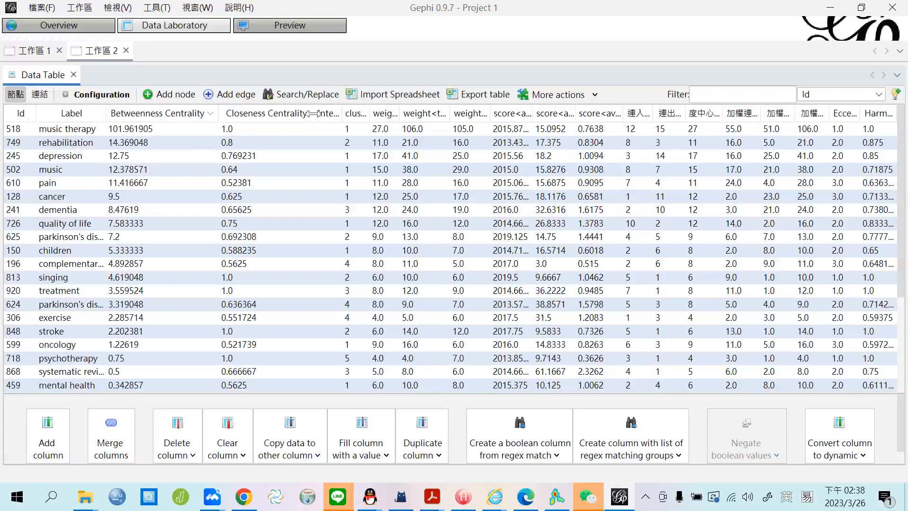
{"action": "left_click_drag", "start_coordinate": [314, 113], "coordinate": [331, 113]}
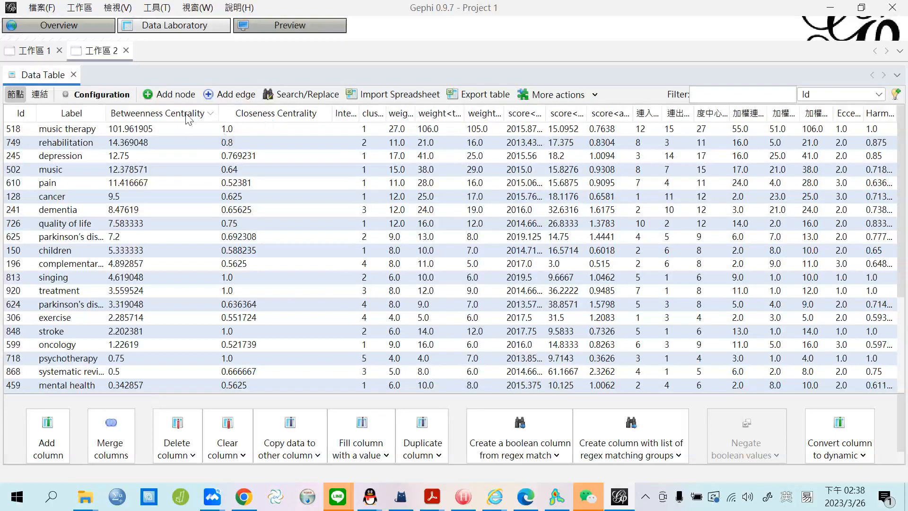
{"action": "left_click_drag", "start_coordinate": [107, 112], "coordinate": [120, 118]}
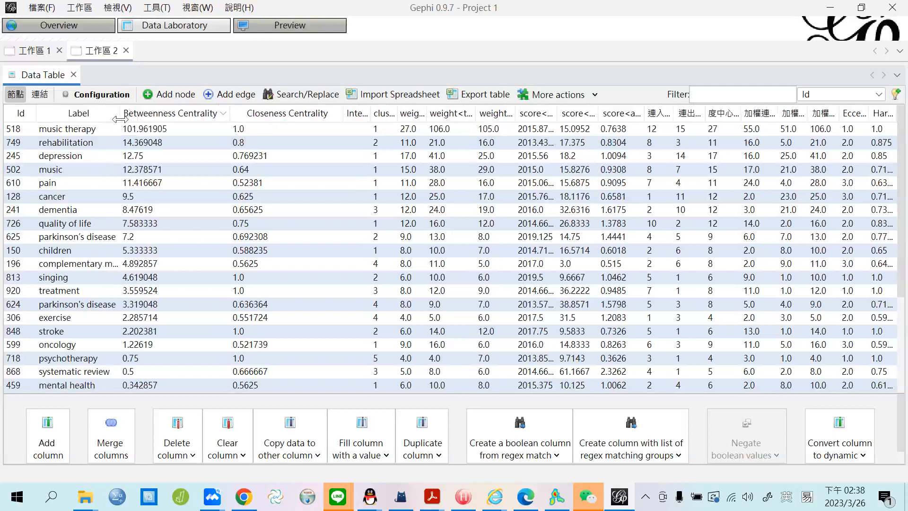
Select every node row from music therapy to the last node, then open the Start menu.
{"action": "scroll", "coordinate": [166, 212], "scroll_direction": "down", "scroll_amount": 3}
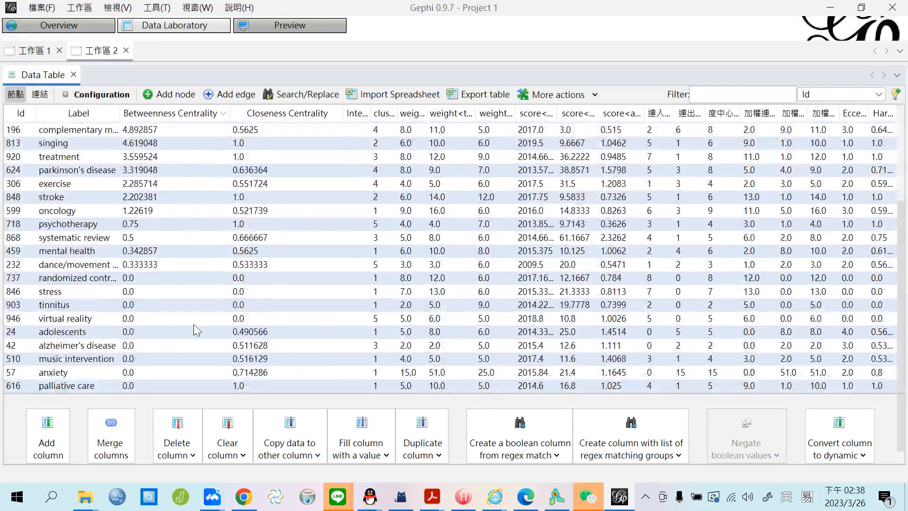
{"action": "scroll", "coordinate": [201, 358], "scroll_direction": "up", "scroll_amount": 3}
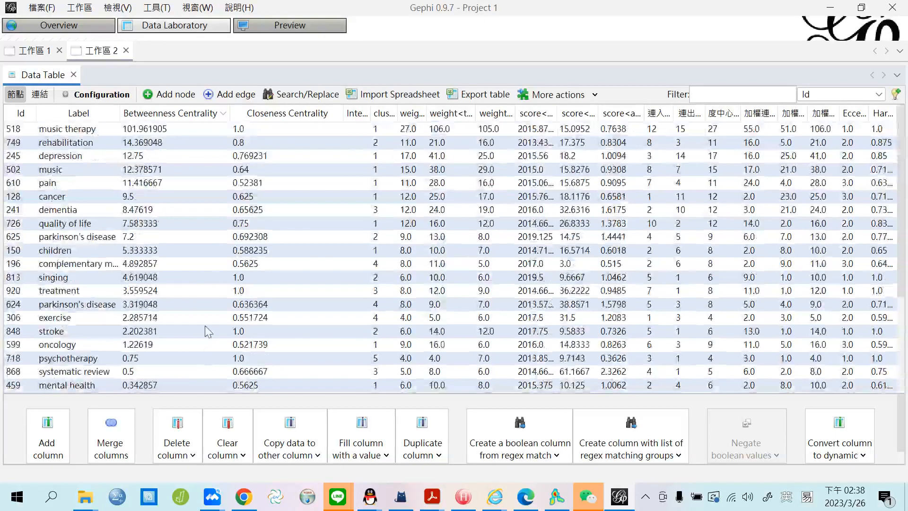
{"action": "left_click", "coordinate": [74, 130]}
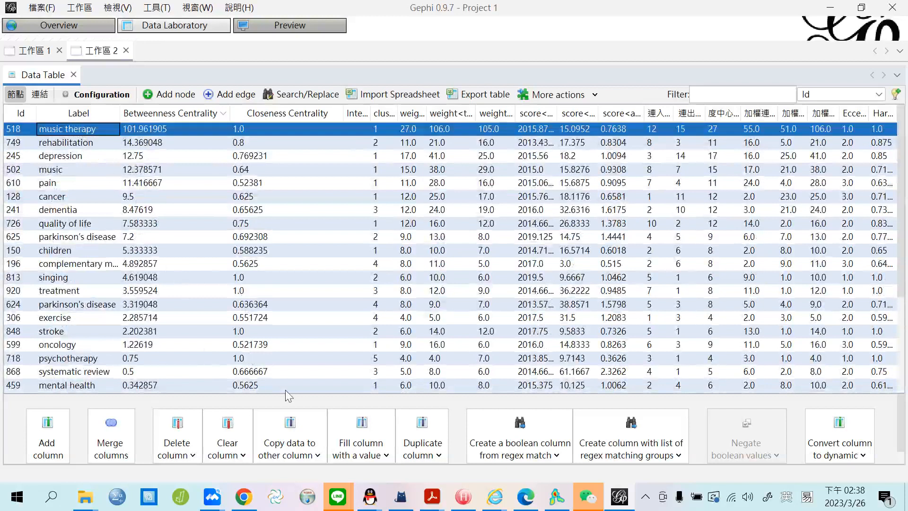
{"action": "scroll", "coordinate": [303, 322], "scroll_direction": "down", "scroll_amount": 3}
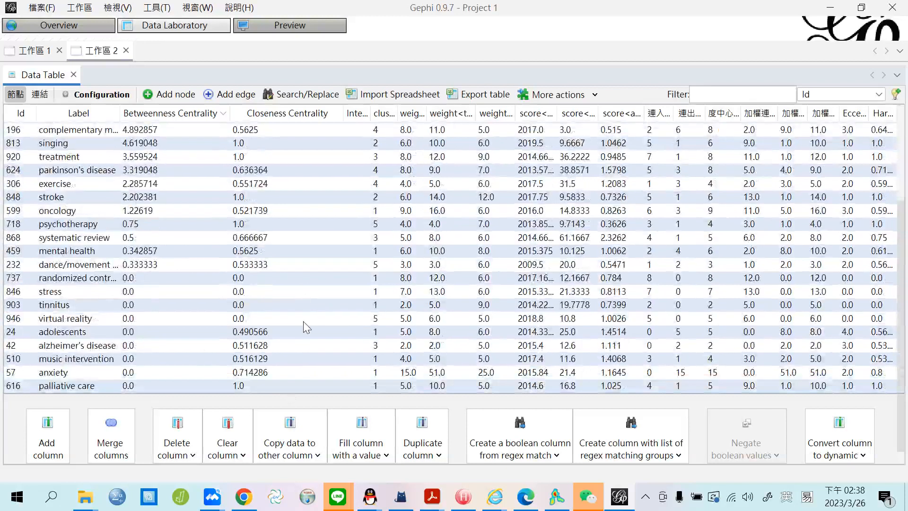
{"action": "left_click", "coordinate": [304, 387], "text": "shift"}
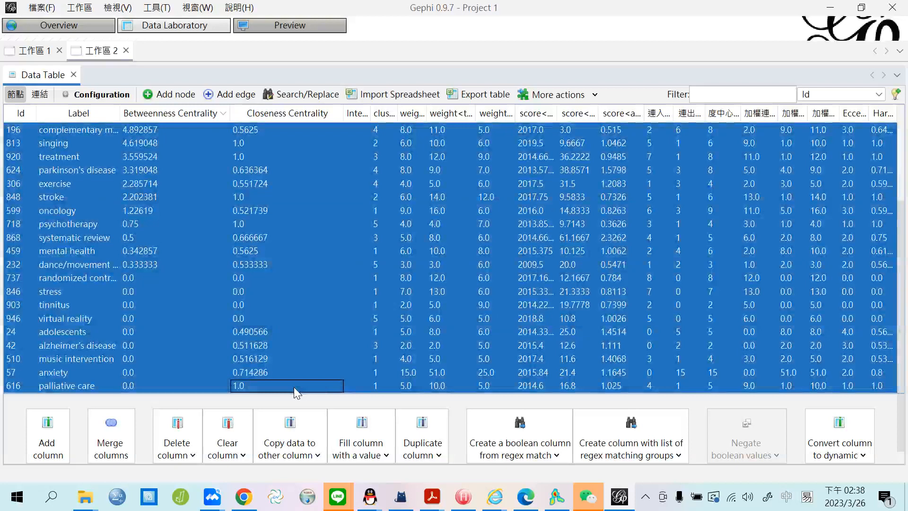
{"action": "left_click", "coordinate": [19, 498]}
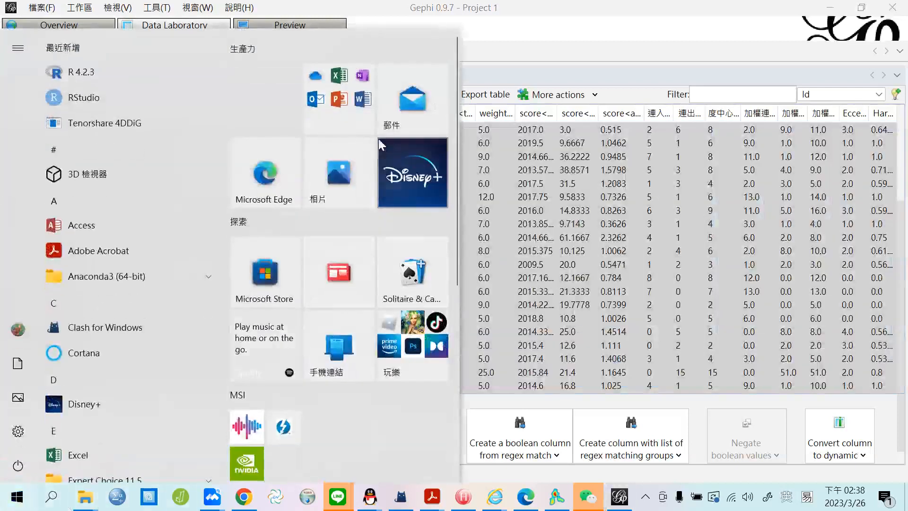
Launch Excel with a blank workbook and paste the copied Gephi node table into A1.
{"action": "left_click", "coordinate": [345, 82]}
{"action": "left_click", "coordinate": [355, 190]}
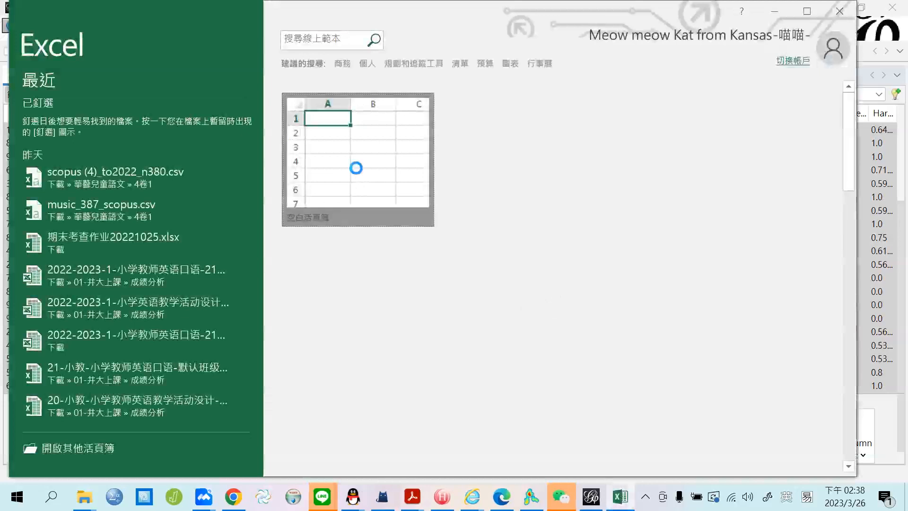
{"action": "left_click", "coordinate": [355, 168]}
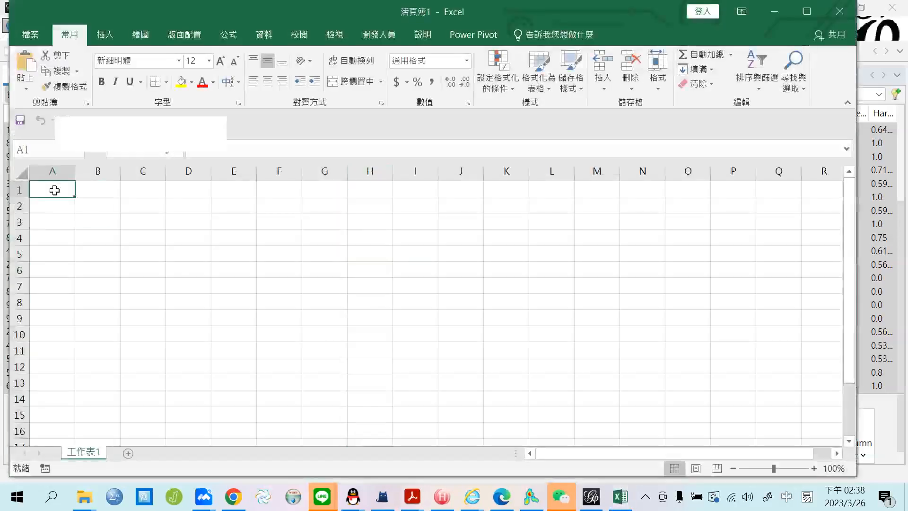
{"action": "right_click", "coordinate": [54, 190]}
{"action": "left_click", "coordinate": [85, 223]}
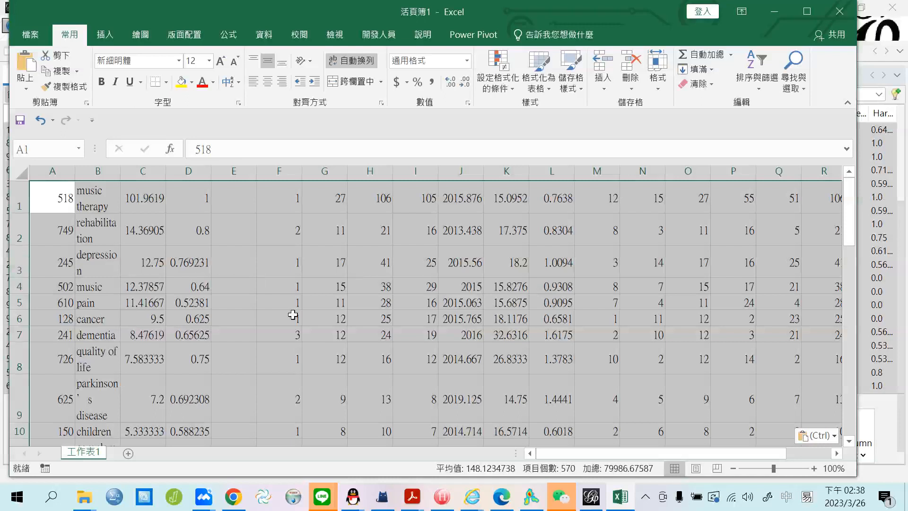
{"action": "scroll", "coordinate": [318, 303], "scroll_direction": "down", "scroll_amount": 11}
{"action": "scroll", "coordinate": [319, 306], "scroll_direction": "up", "scroll_amount": 3}
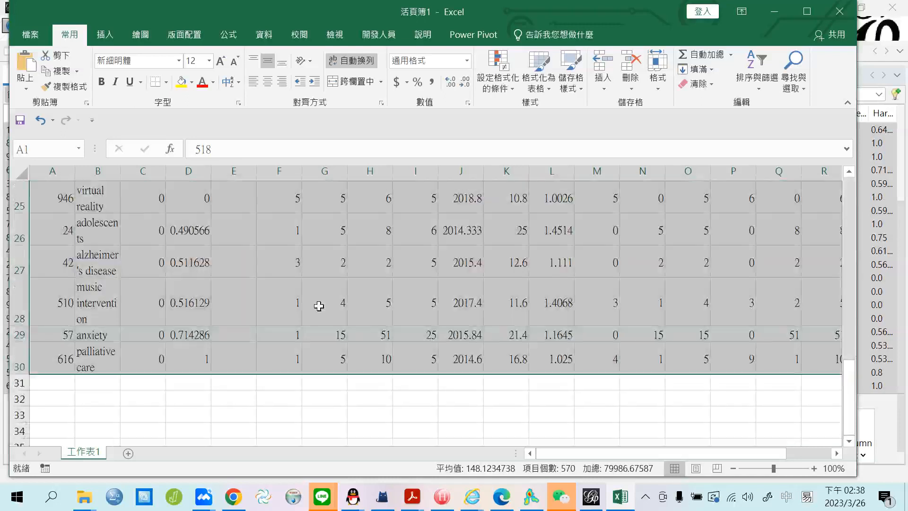
{"action": "scroll", "coordinate": [319, 307], "scroll_direction": "up", "scroll_amount": 8}
Insert a blank row above the pasted data for headings.
{"action": "left_click_drag", "start_coordinate": [273, 7], "coordinate": [378, 86]}
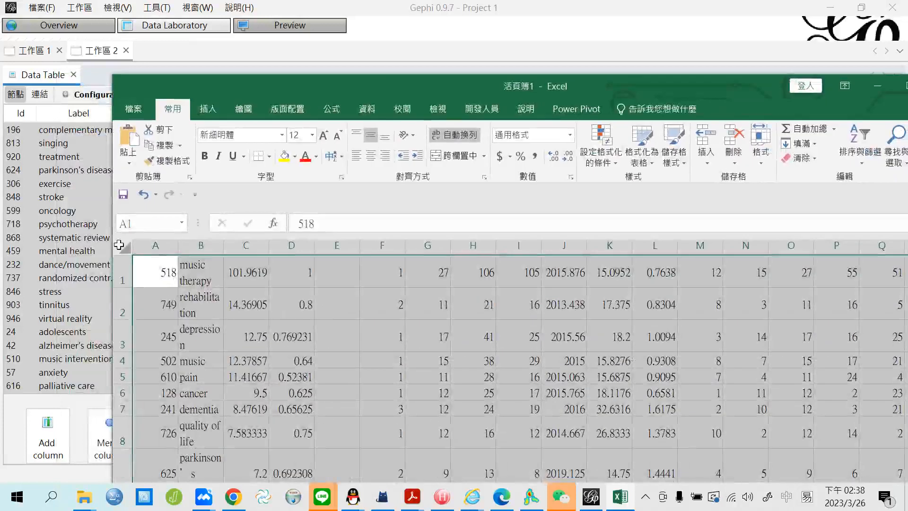
{"action": "right_click", "coordinate": [119, 246]}
{"action": "left_click", "coordinate": [365, 237]}
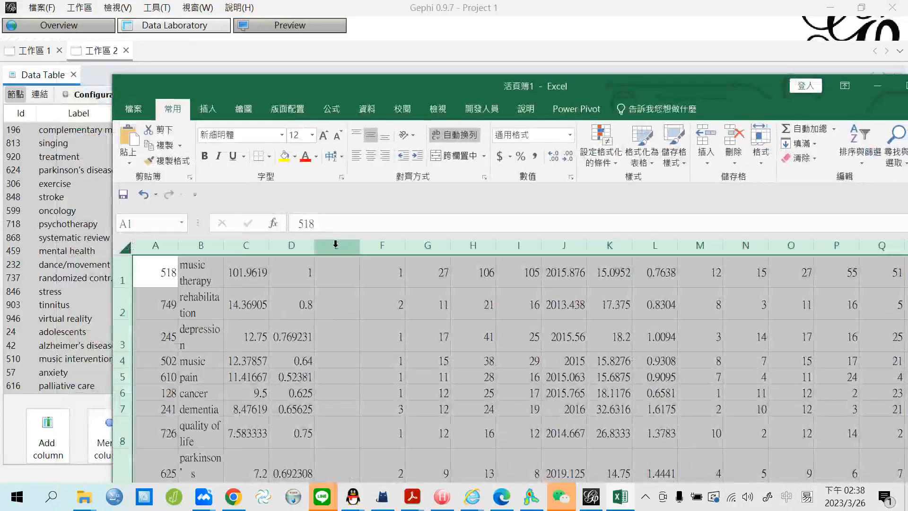
{"action": "left_click", "coordinate": [337, 245]}
{"action": "left_click", "coordinate": [120, 271]}
{"action": "right_click", "coordinate": [120, 271]}
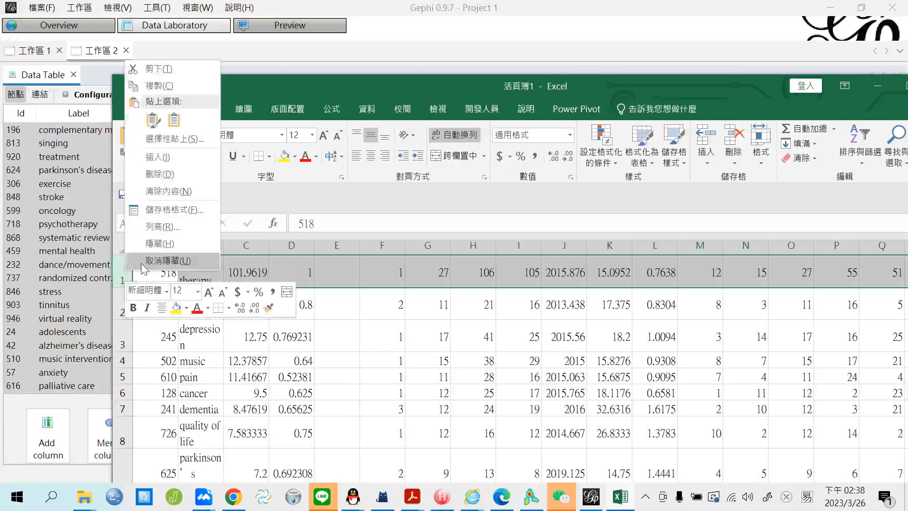
{"action": "left_click", "coordinate": [173, 163]}
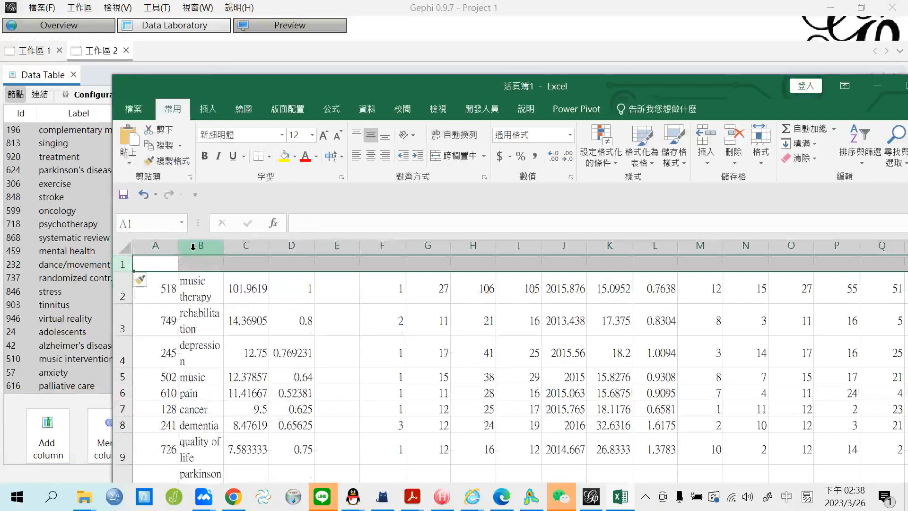
Enter the headings KW, Betweenneess and Closeness in B1, C1 and D1.
{"action": "left_click", "coordinate": [200, 263]}
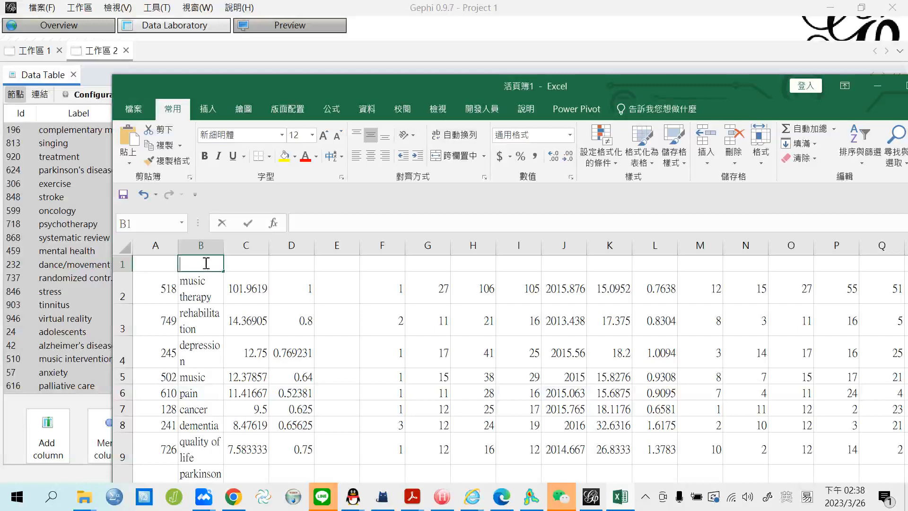
{"action": "type", "text": "KE"}
{"action": "key", "text": "BackSpace"}
{"action": "type", "text": "W"}
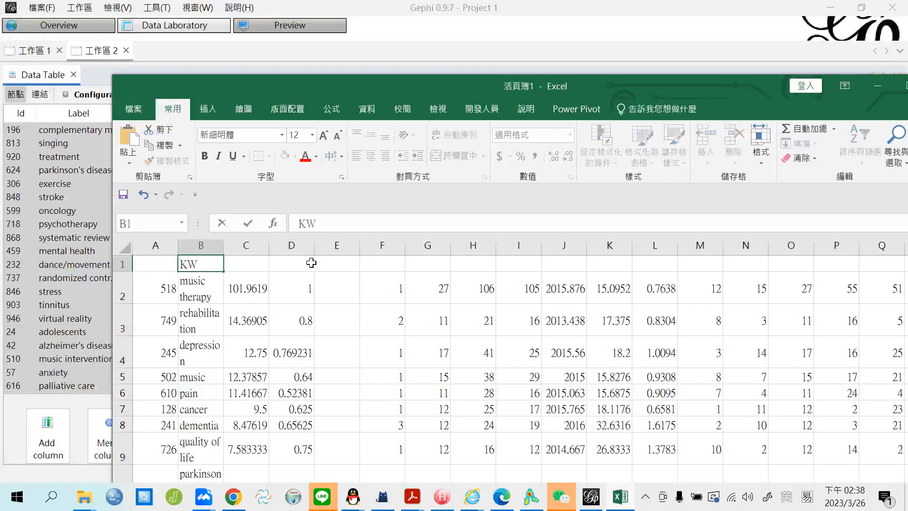
{"action": "key", "text": "Tab"}
{"action": "type", "text": "Be"}
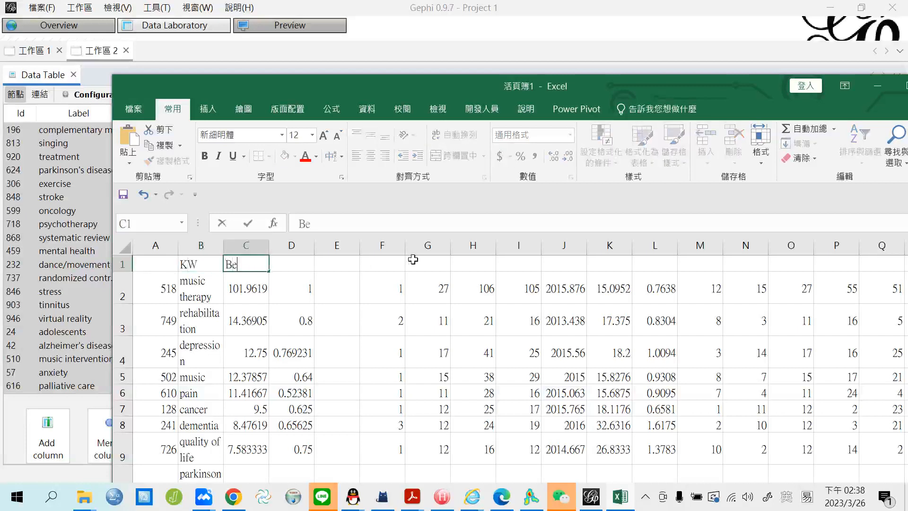
{"action": "type", "text": "tweenneess"}
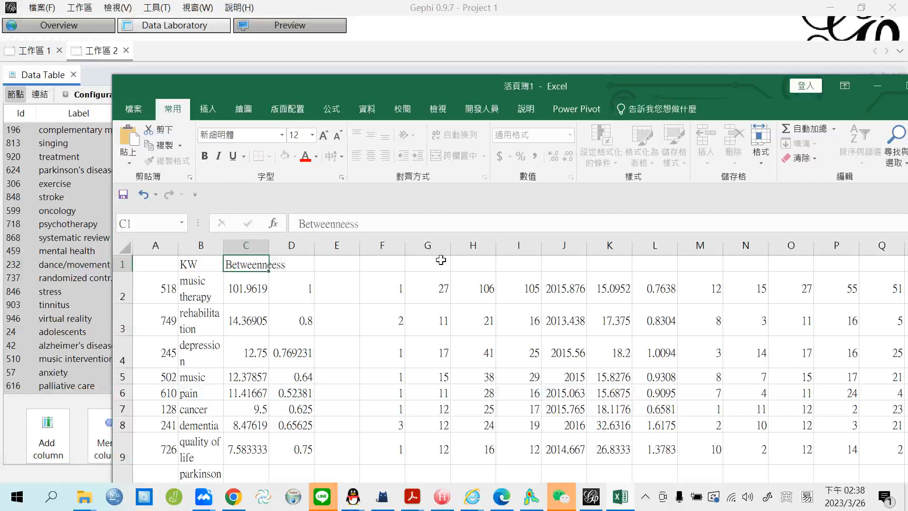
{"action": "key", "text": "Tab"}
{"action": "type", "text": "C"}
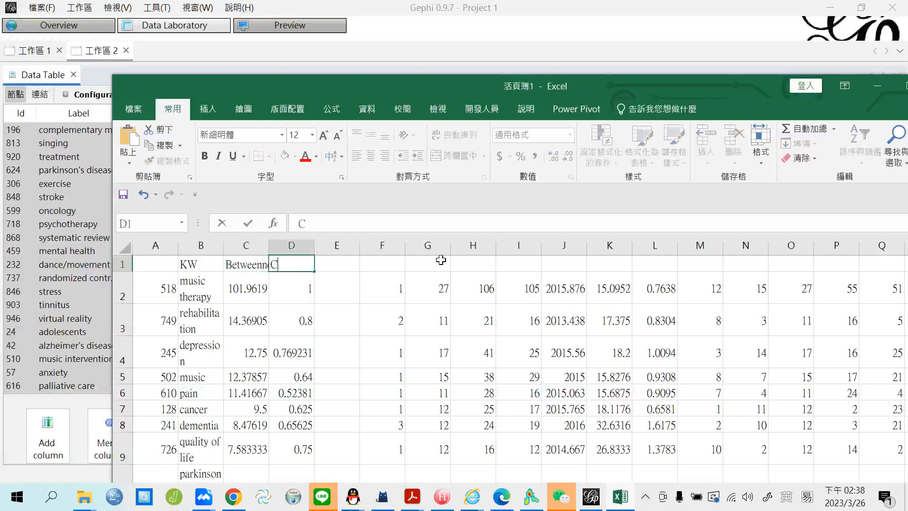
{"action": "type", "text": "loseness"}
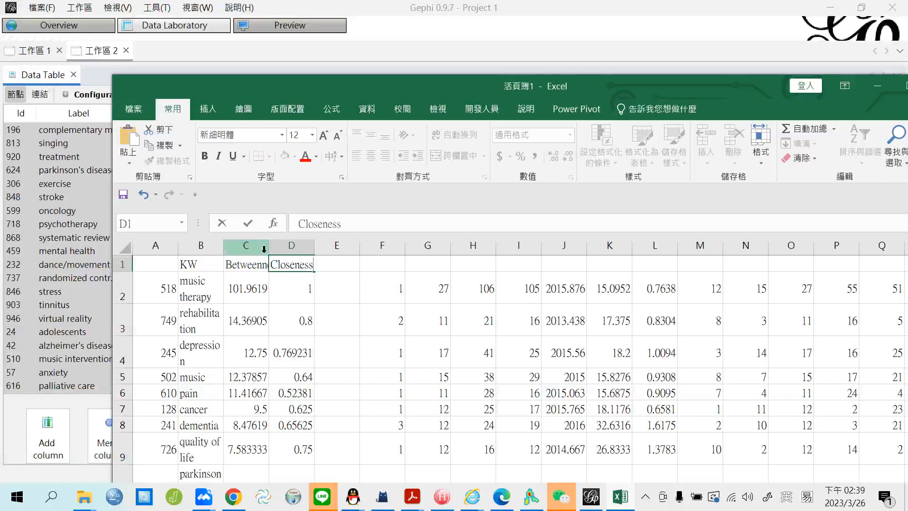
Delete the leftover numbers in range E1:T10.
{"action": "left_click_drag", "start_coordinate": [424, 75], "coordinate": [382, 8]}
{"action": "left_click", "coordinate": [288, 178]}
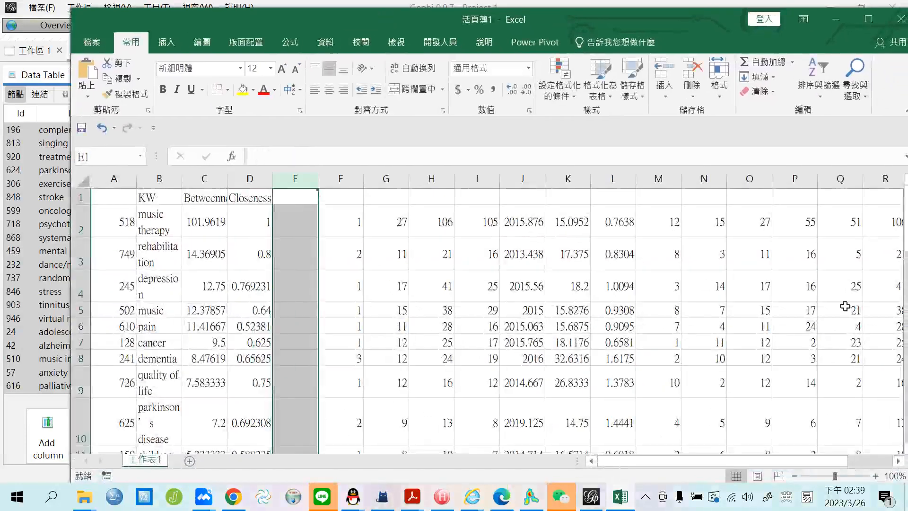
{"action": "left_click_drag", "start_coordinate": [655, 461], "coordinate": [699, 461]}
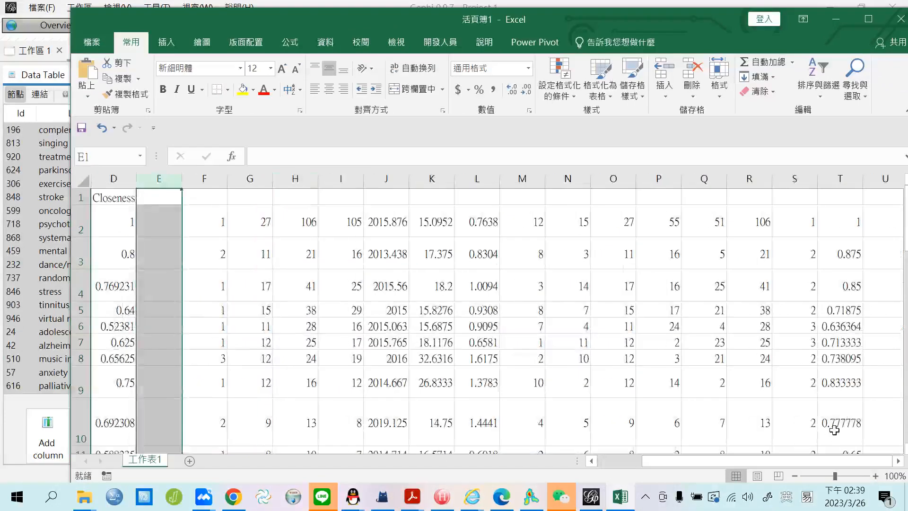
{"action": "left_click", "coordinate": [851, 436], "text": "shift"}
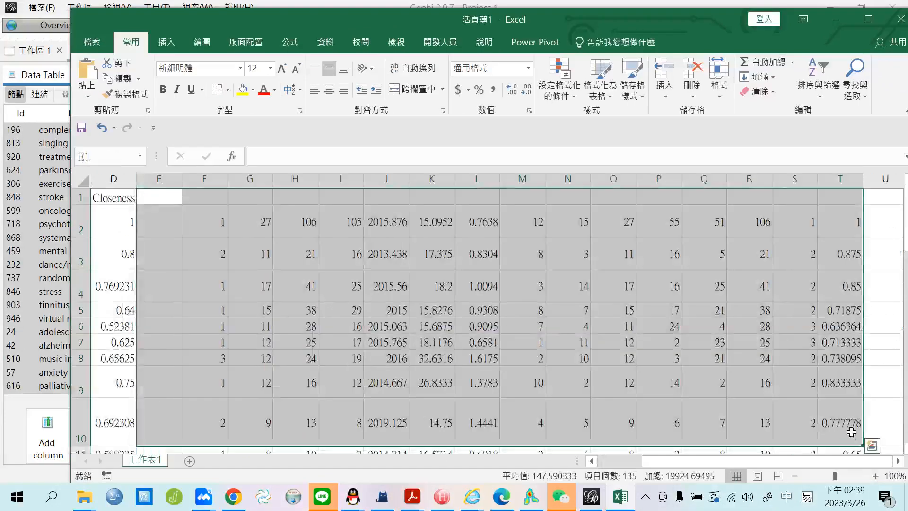
{"action": "key", "text": "Delete"}
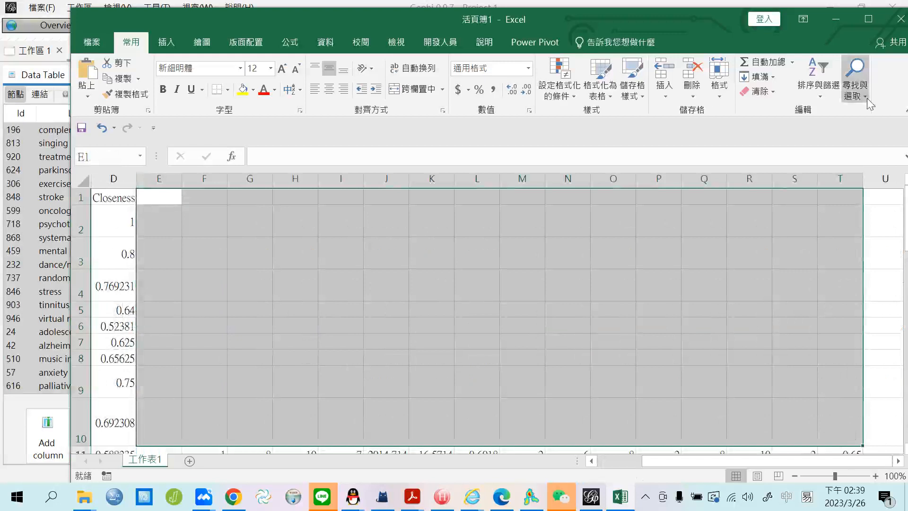
Maximize the workbook and widen the KW, Betweenneess and Closeness columns.
{"action": "left_click", "coordinate": [867, 19]}
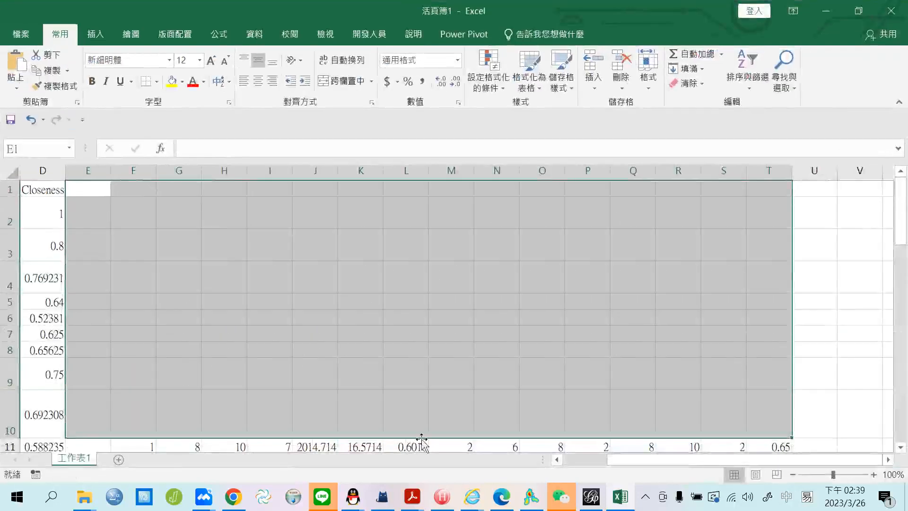
{"action": "left_click_drag", "start_coordinate": [758, 462], "coordinate": [594, 473]}
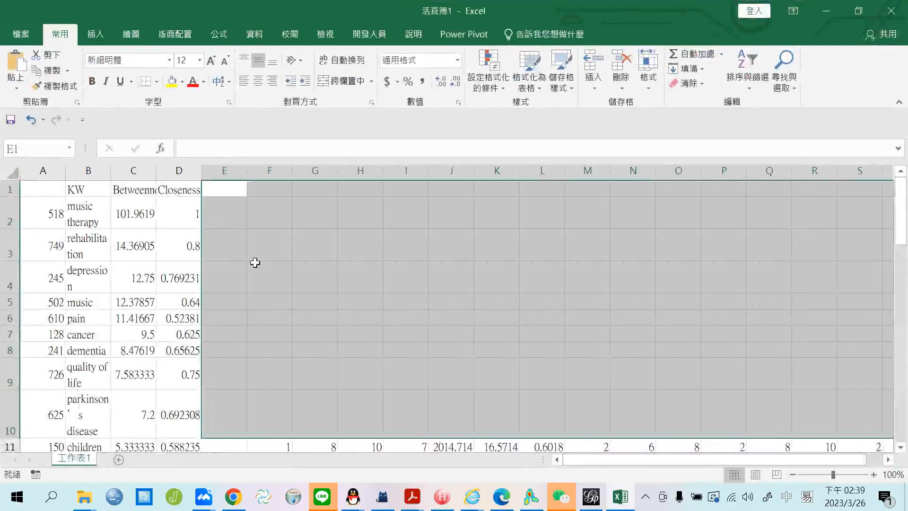
{"action": "left_click", "coordinate": [262, 213]}
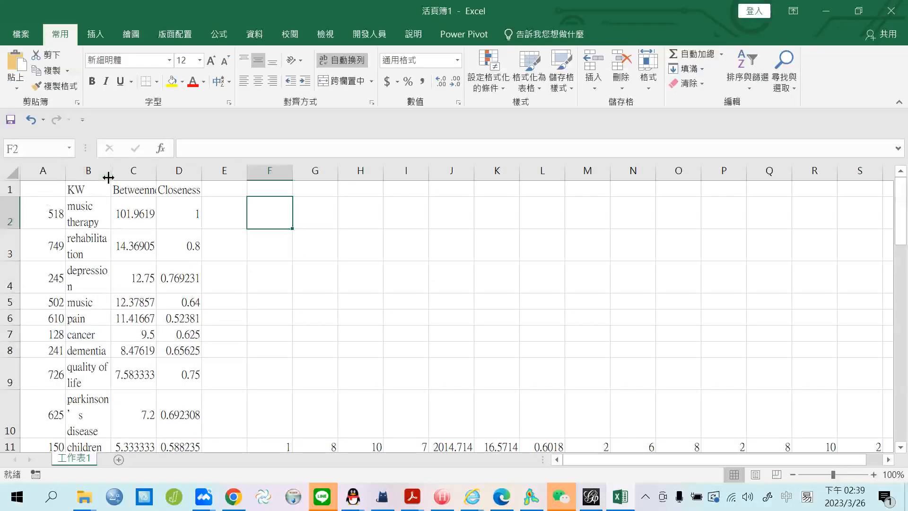
{"action": "left_click_drag", "start_coordinate": [110, 174], "coordinate": [147, 174]}
{"action": "left_click_drag", "start_coordinate": [238, 173], "coordinate": [284, 173]}
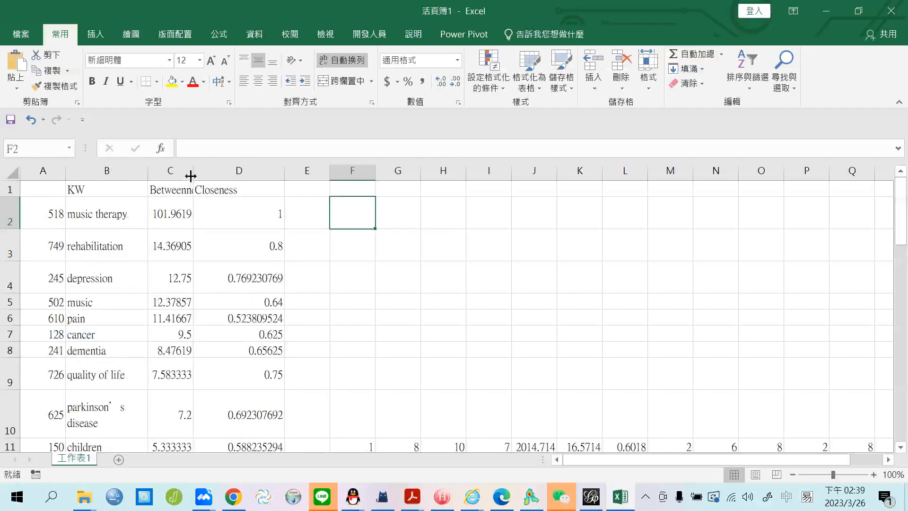
{"action": "left_click_drag", "start_coordinate": [193, 174], "coordinate": [239, 173]}
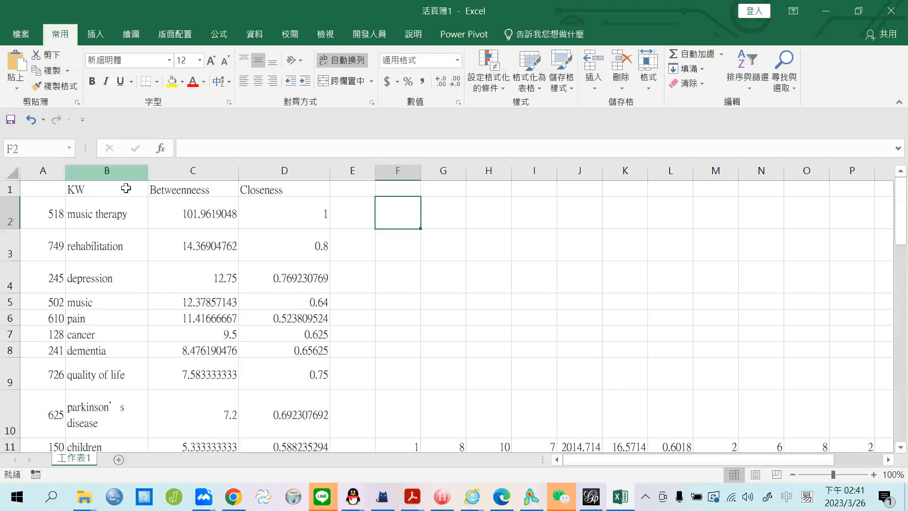
Put the AutoSum average of C2:C31 (7.166666667) into C32.
{"action": "mouse_move", "coordinate": [2, 229]}
{"action": "left_mouse_down"}
{"action": "mouse_move", "coordinate": [2, 210]}
{"action": "mouse_move", "coordinate": [2, 223]}
{"action": "left_mouse_up"}
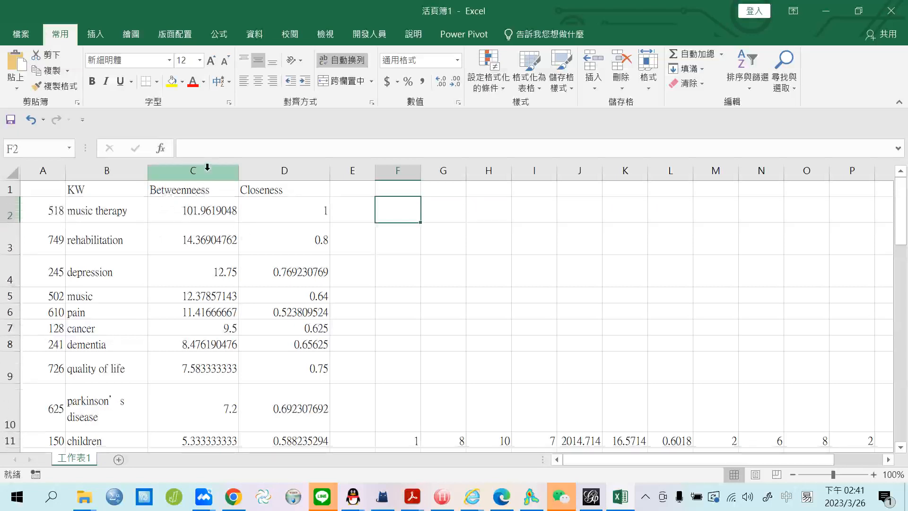
{"action": "left_click", "coordinate": [201, 207]}
{"action": "scroll", "coordinate": [209, 341], "scroll_direction": "down", "scroll_amount": 13}
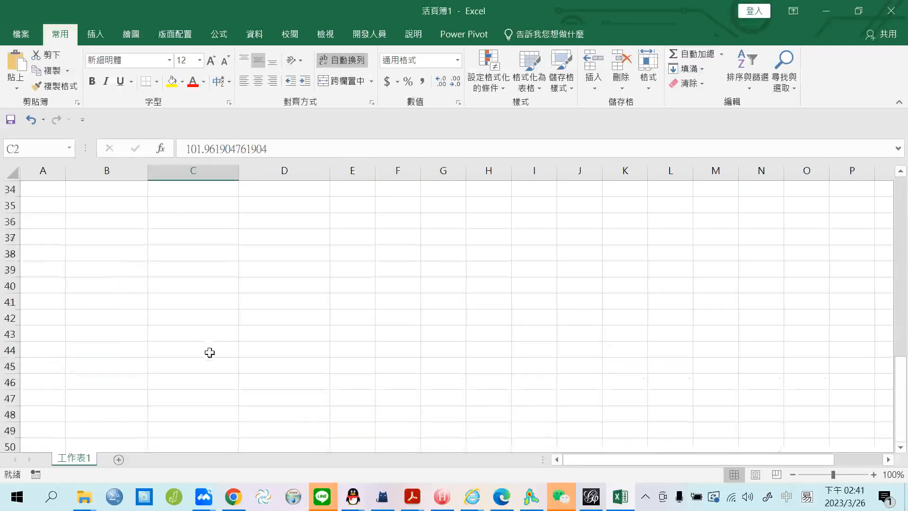
{"action": "scroll", "coordinate": [217, 336], "scroll_direction": "up", "scroll_amount": 4}
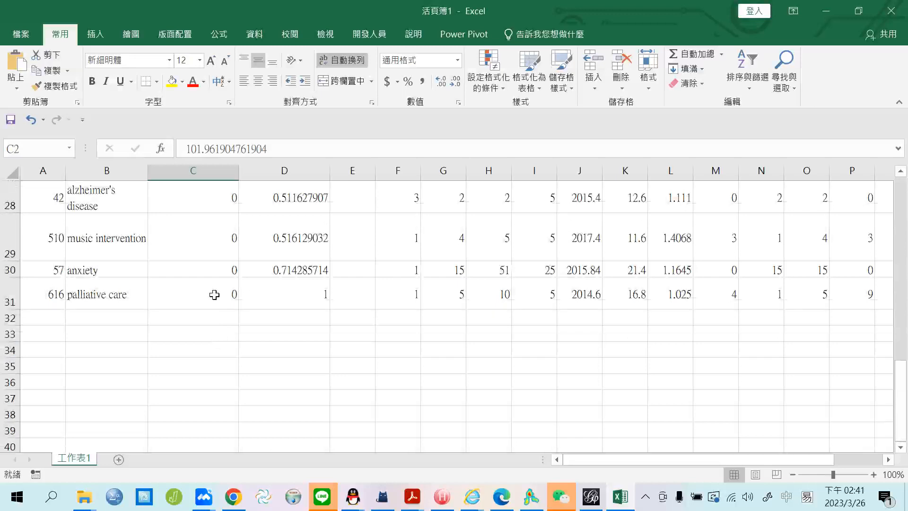
{"action": "left_click", "coordinate": [214, 295], "text": "shift"}
{"action": "left_click", "coordinate": [208, 319]}
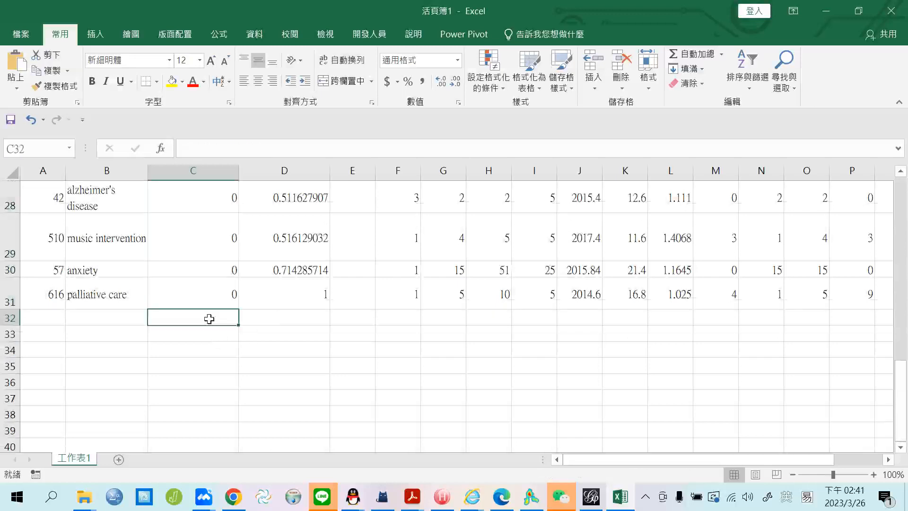
{"action": "left_click", "coordinate": [721, 54]}
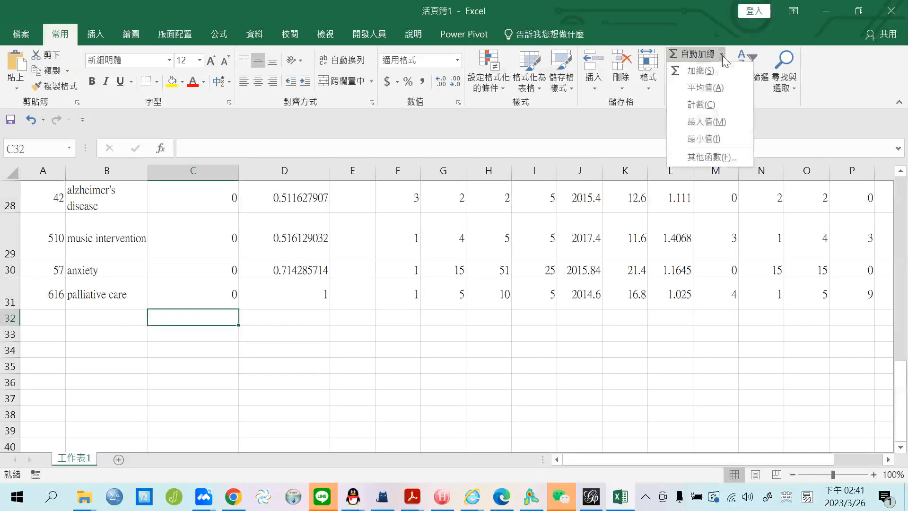
{"action": "left_click", "coordinate": [722, 83]}
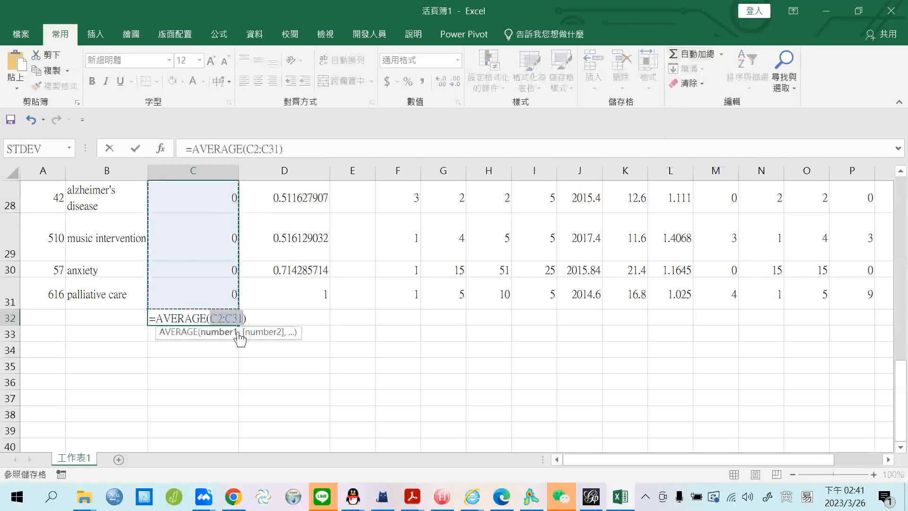
{"action": "key", "text": "Return"}
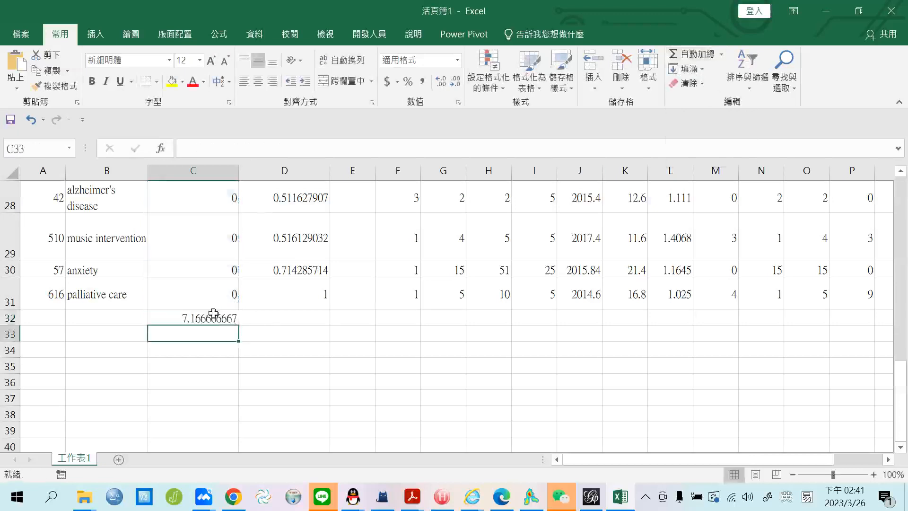
Fill the average across to D32 (0.610408963) and select leftover columns F through O.
{"action": "left_click", "coordinate": [214, 313]}
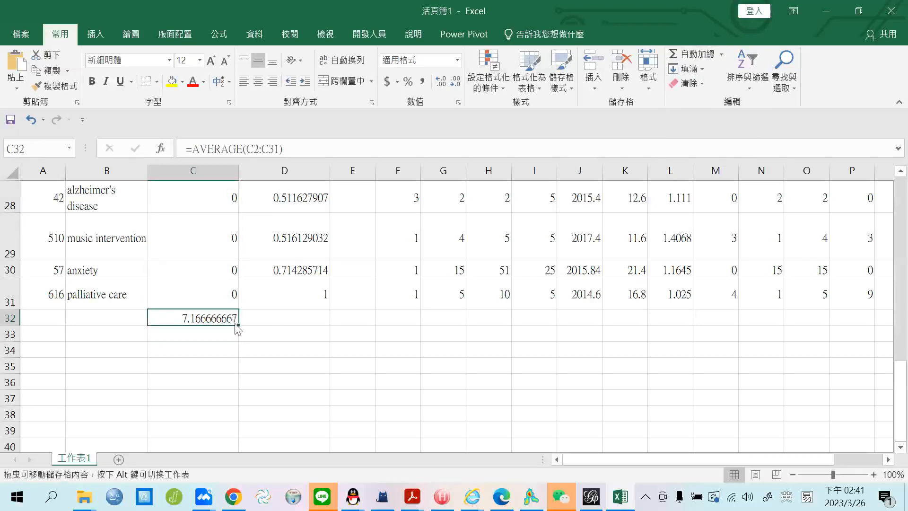
{"action": "left_click_drag", "start_coordinate": [236, 325], "coordinate": [318, 321]}
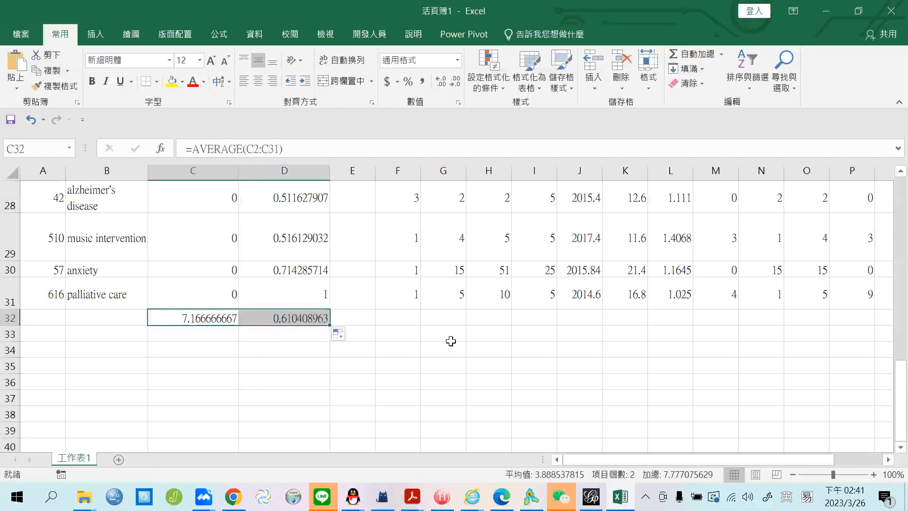
{"action": "scroll", "coordinate": [454, 343], "scroll_direction": "up", "scroll_amount": 9}
{"action": "left_click_drag", "start_coordinate": [400, 177], "coordinate": [815, 218]}
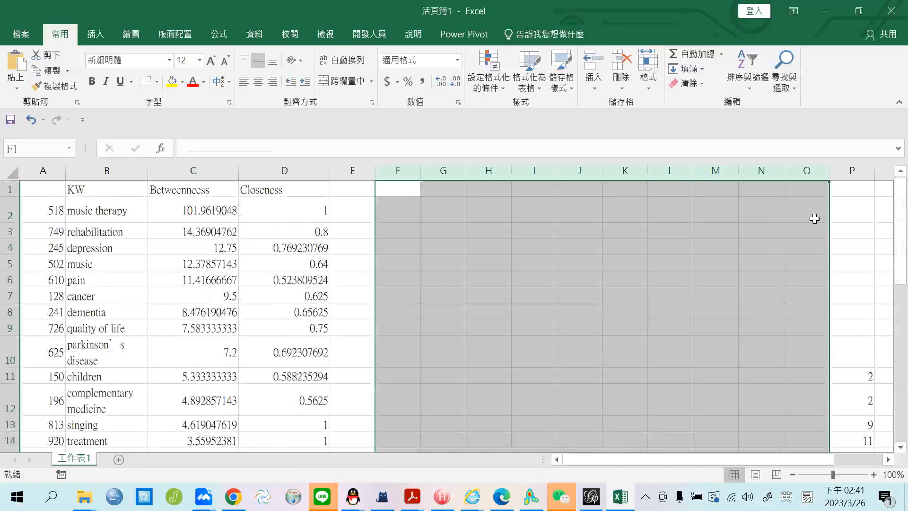
Clear the leftover values in column P and widen column E.
{"action": "left_click", "coordinate": [854, 169]}
{"action": "key", "text": "Delete"}
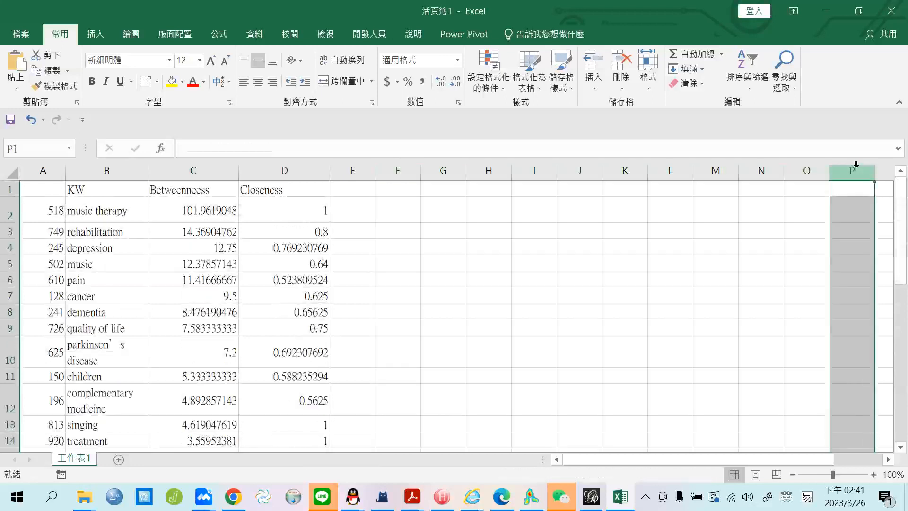
{"action": "left_click", "coordinate": [360, 214]}
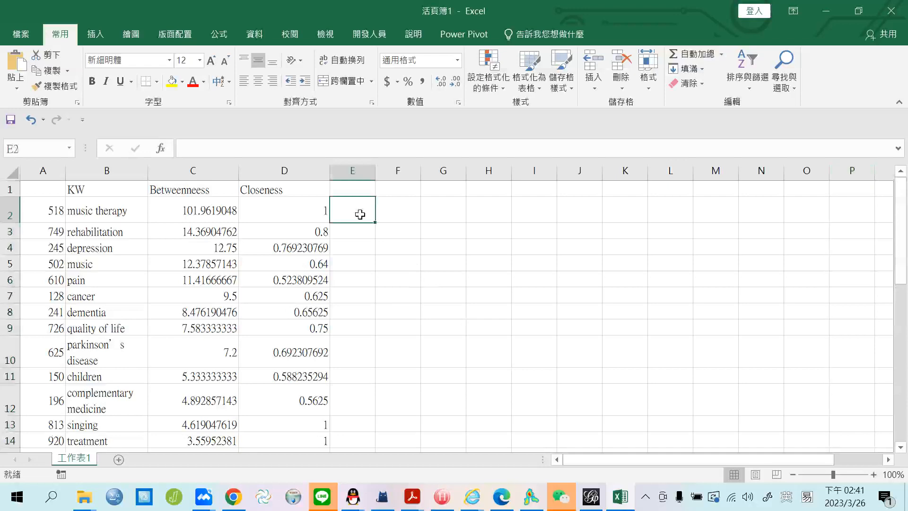
{"action": "left_click_drag", "start_coordinate": [375, 170], "coordinate": [471, 170]}
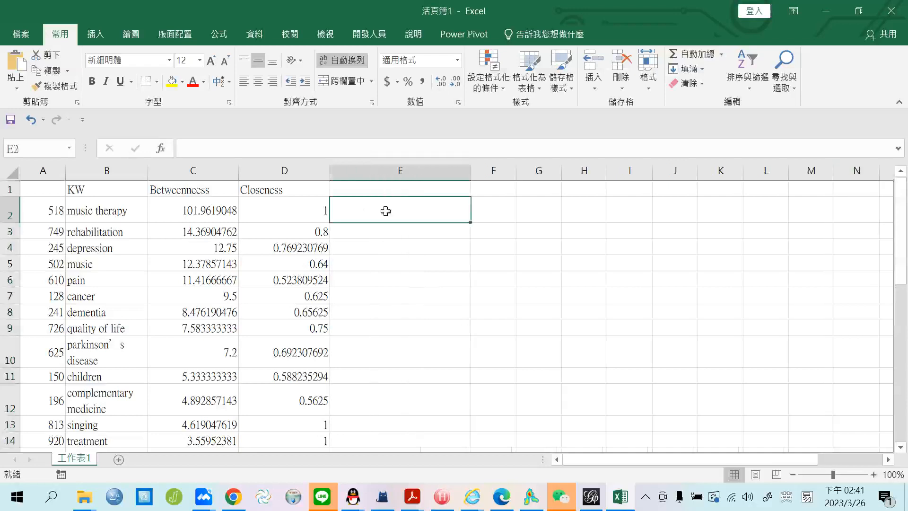
Enter the centered Betweenness formula =C2-$C$32 in E2.
{"action": "type", "text": "="}
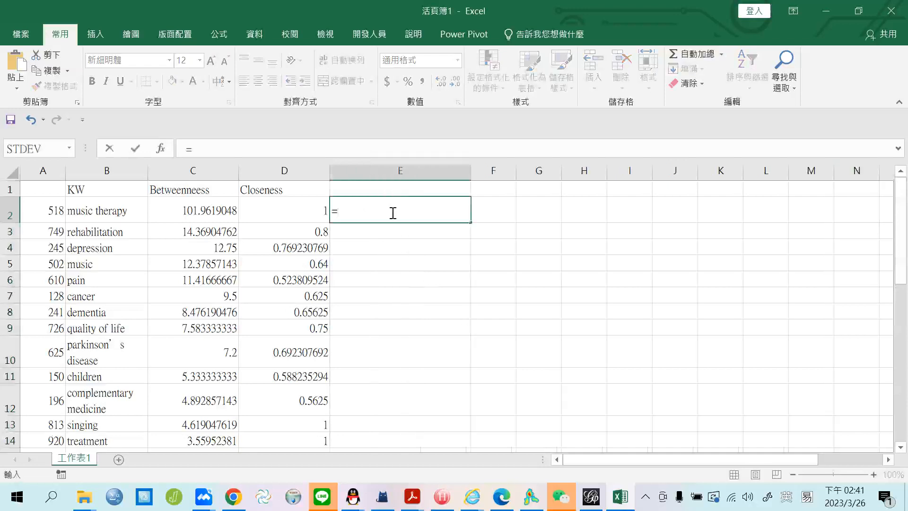
{"action": "left_click", "coordinate": [184, 211]}
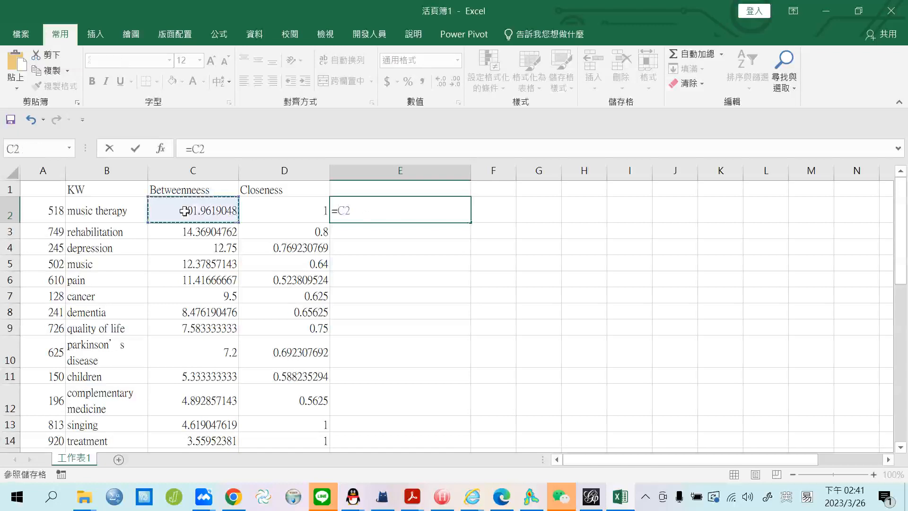
{"action": "scroll", "coordinate": [204, 255], "scroll_direction": "down", "scroll_amount": 4}
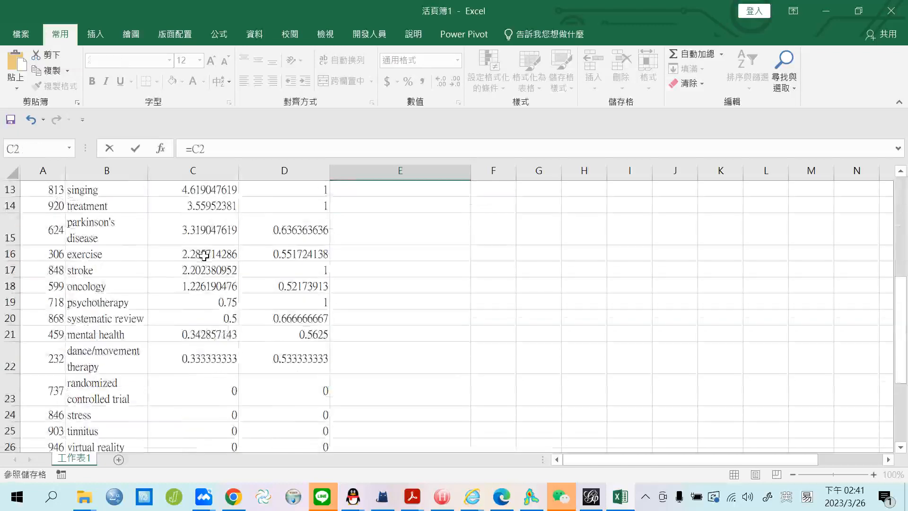
{"action": "scroll", "coordinate": [204, 255], "scroll_direction": "up", "scroll_amount": 4}
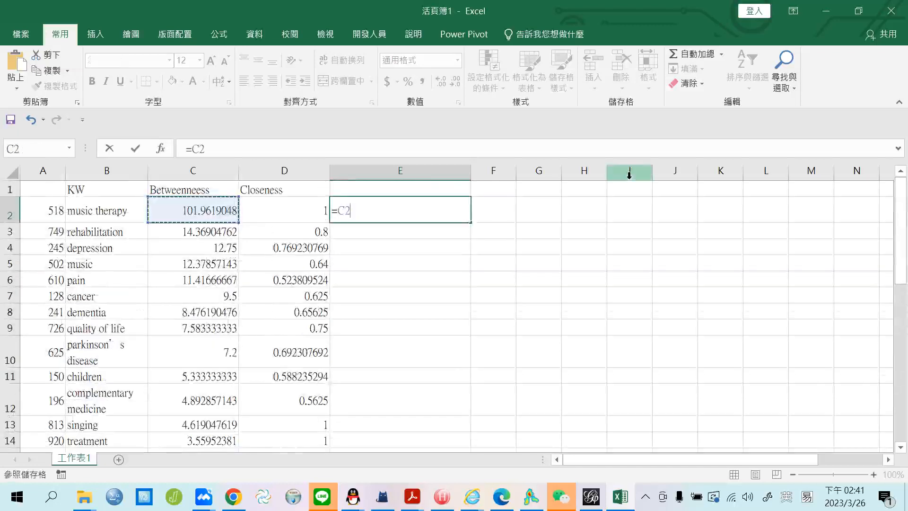
{"action": "type", "text": "-"}
{"action": "scroll", "coordinate": [199, 333], "scroll_direction": "down", "scroll_amount": 7}
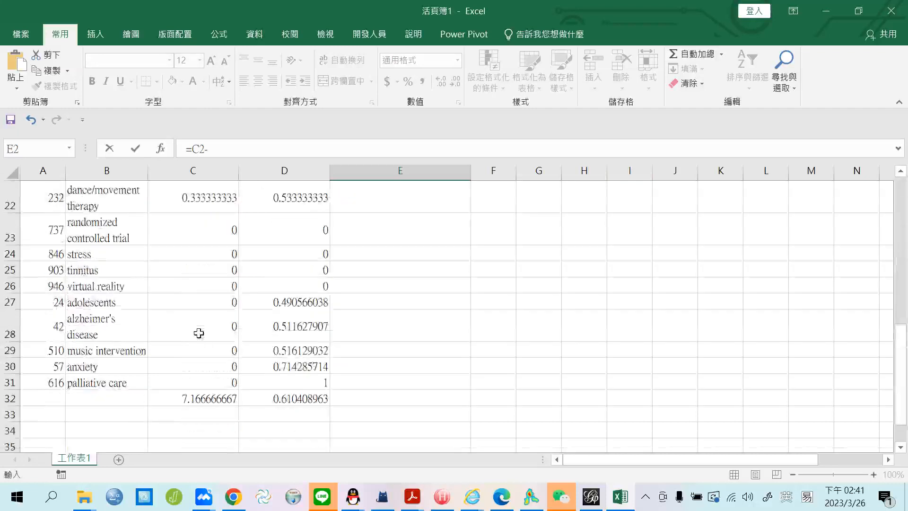
{"action": "left_click", "coordinate": [211, 398]}
{"action": "scroll", "coordinate": [554, 333], "scroll_direction": "up", "scroll_amount": 6}
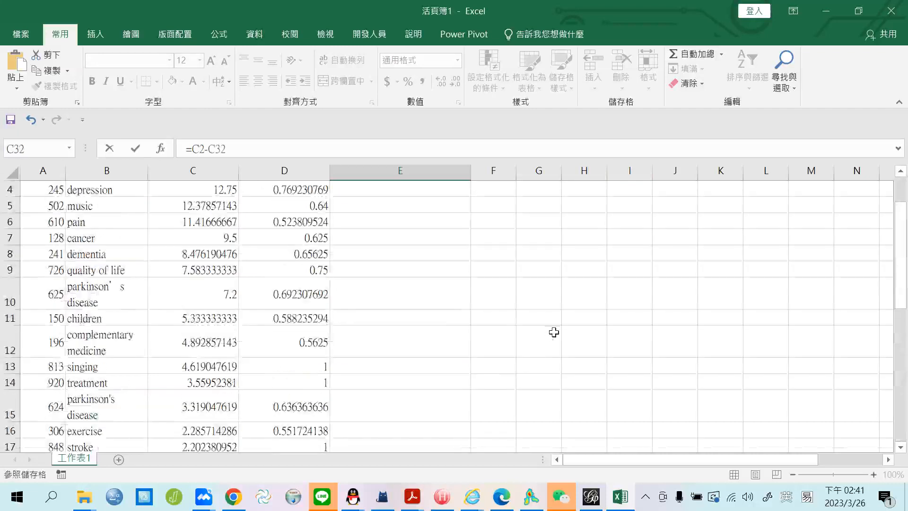
{"action": "scroll", "coordinate": [554, 332], "scroll_direction": "up", "scroll_amount": 1}
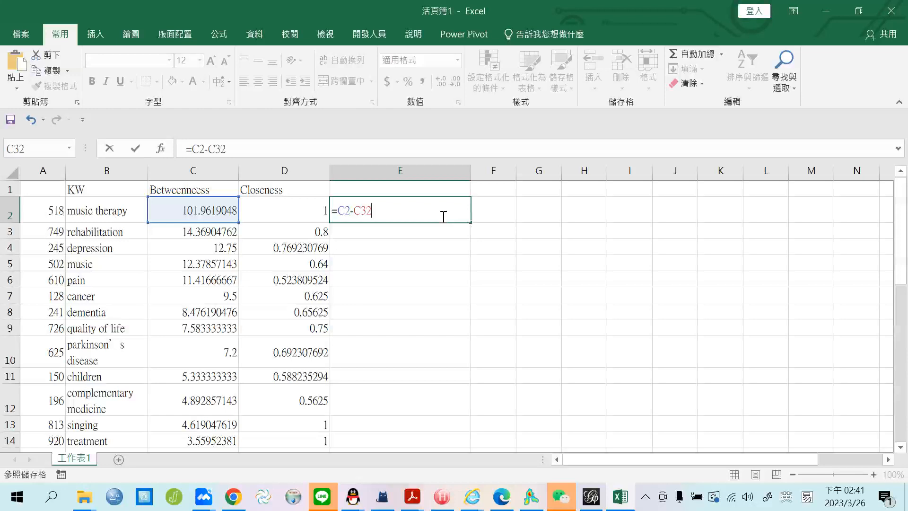
{"action": "key", "text": "F4"}
{"action": "key", "text": "Return"}
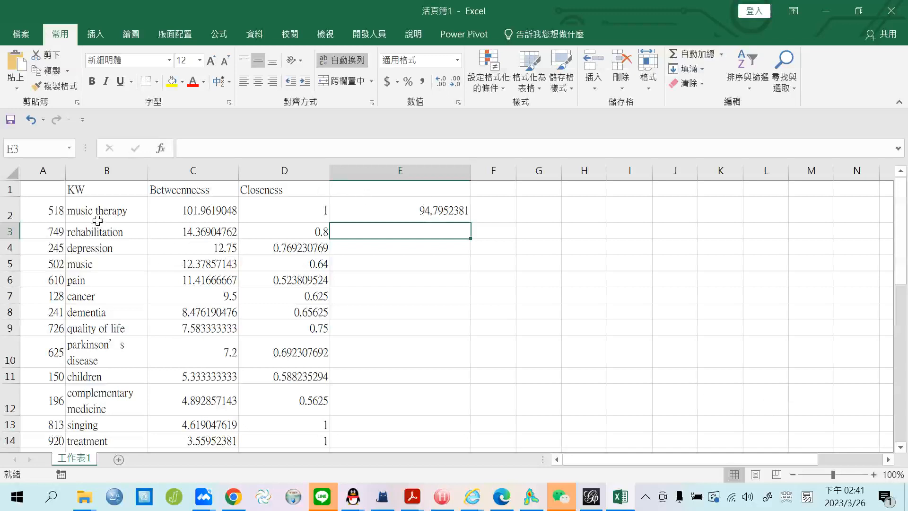
Copy the Betweenneess and Closeness headers from C1:D1 into E1:F1.
{"action": "left_click_drag", "start_coordinate": [179, 189], "coordinate": [271, 191]}
{"action": "key", "text": "ctrl+c"}
{"action": "left_click", "coordinate": [355, 189]}
{"action": "key", "text": "ctrl+v"}
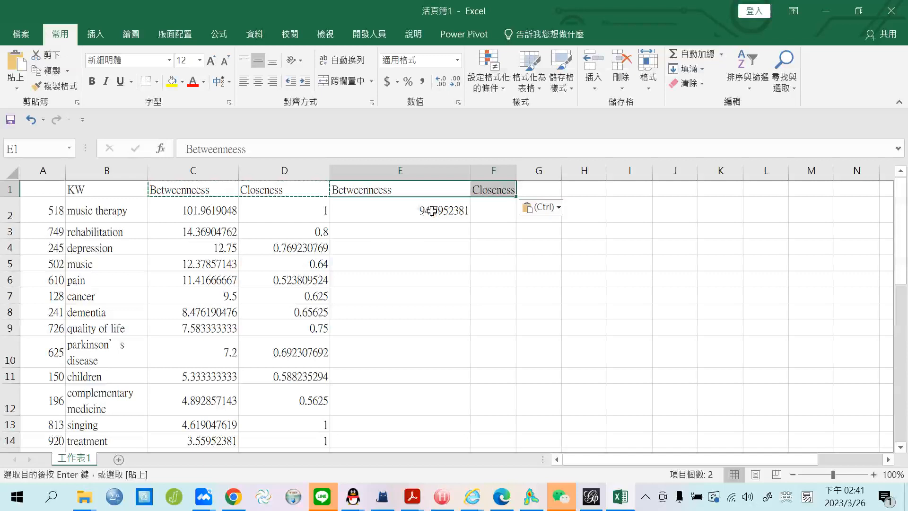
Fill E2's formula down column E to row 32 and check the averages in C32 and D32.
{"action": "left_click", "coordinate": [440, 213]}
{"action": "mouse_move", "coordinate": [447, 420]}
{"action": "left_mouse_down"}
{"action": "mouse_move", "coordinate": [440, 461]}
{"action": "mouse_move", "coordinate": [433, 415]}
{"action": "left_mouse_up"}
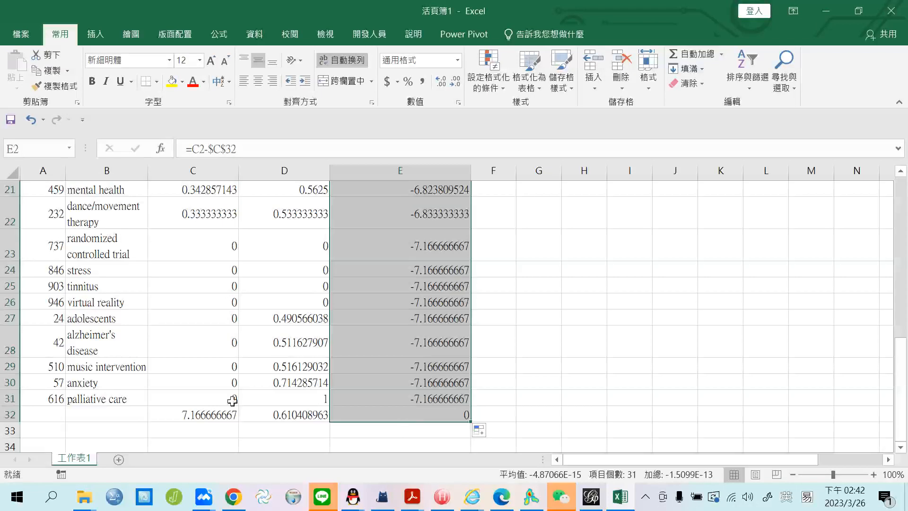
{"action": "left_click", "coordinate": [210, 416]}
{"action": "left_click", "coordinate": [290, 414]}
Widen column F and enter the centered Closeness formula =D2-$D$32 in F2.
{"action": "scroll", "coordinate": [470, 301], "scroll_direction": "up", "scroll_amount": 7}
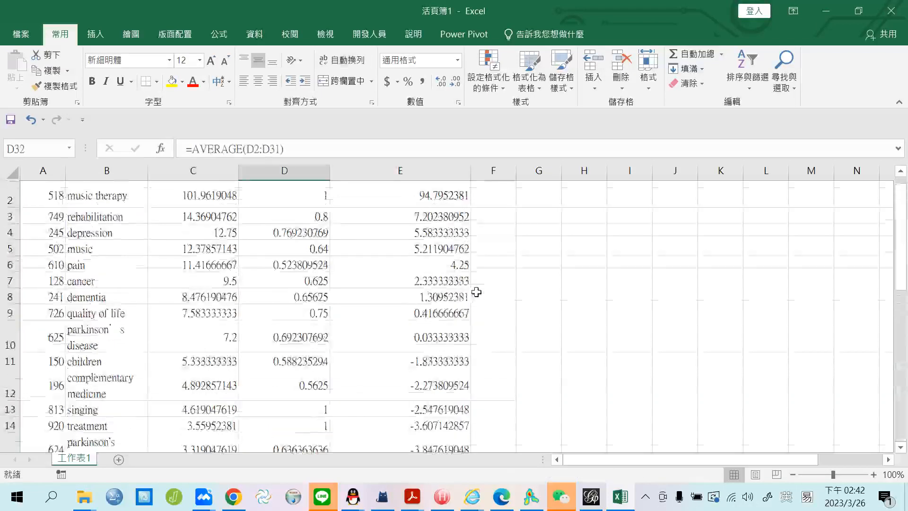
{"action": "left_click_drag", "start_coordinate": [519, 175], "coordinate": [572, 174]}
{"action": "left_click", "coordinate": [526, 207]}
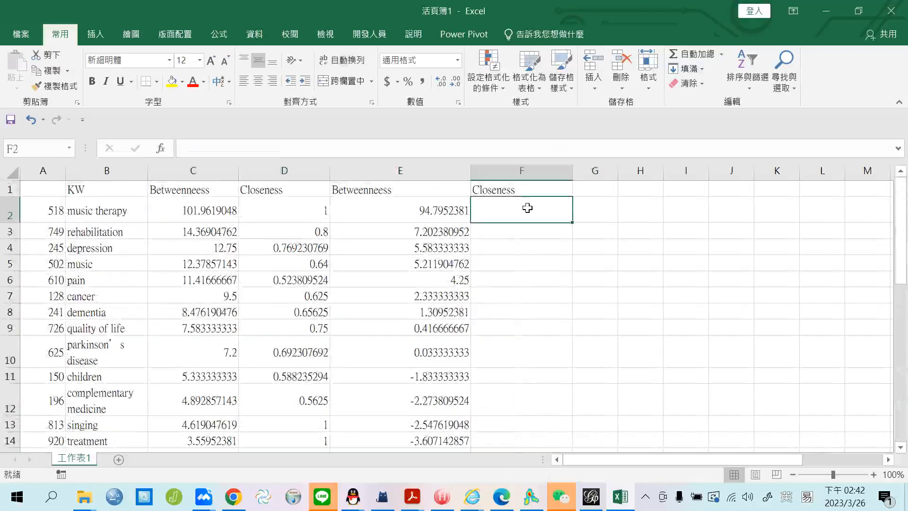
{"action": "type", "text": "="}
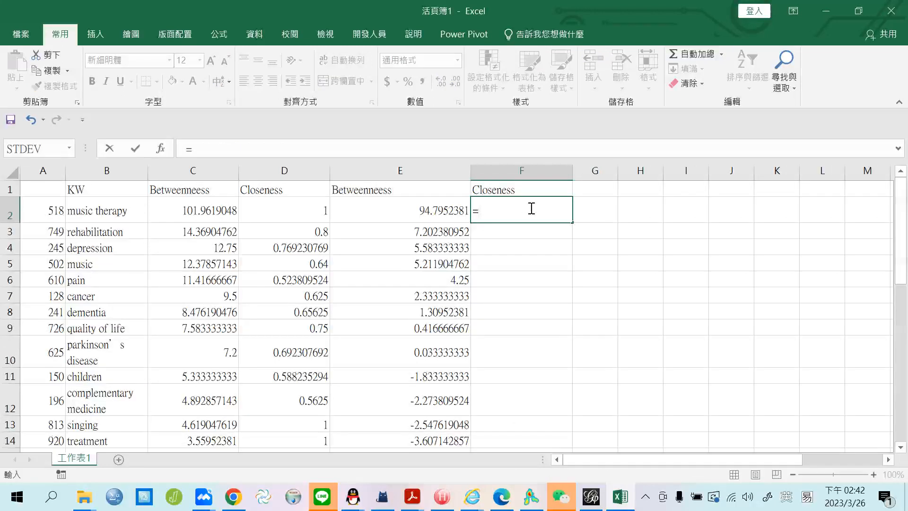
{"action": "left_click", "coordinate": [298, 208]}
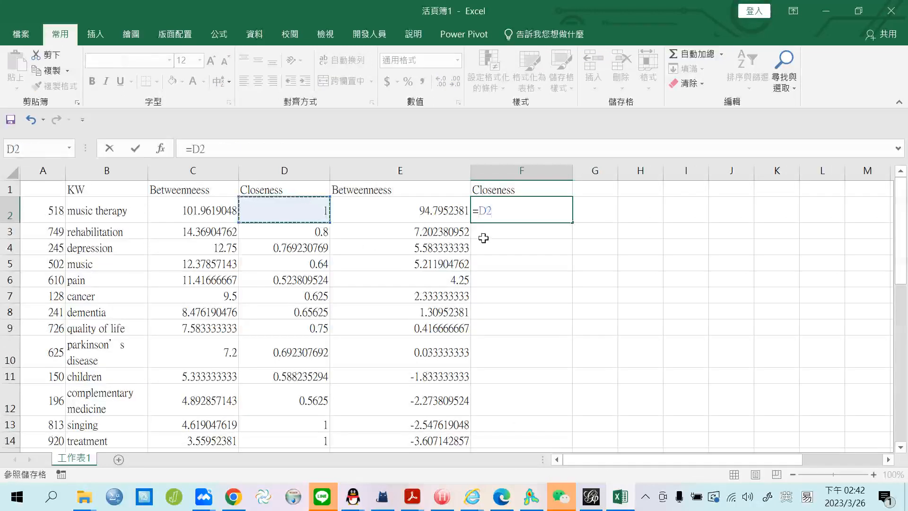
{"action": "type", "text": "-"}
{"action": "scroll", "coordinate": [313, 309], "scroll_direction": "down", "scroll_amount": 8}
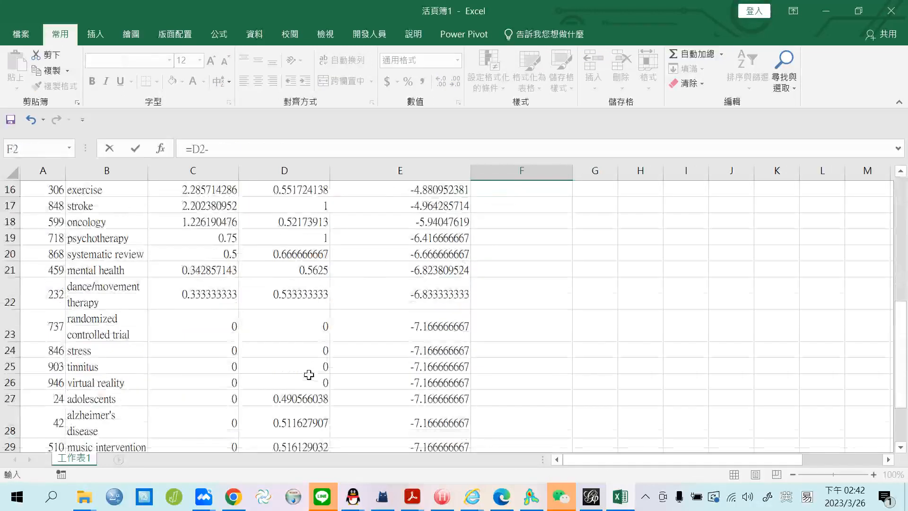
{"action": "left_click", "coordinate": [305, 317]}
{"action": "scroll", "coordinate": [692, 312], "scroll_direction": "up", "scroll_amount": 8}
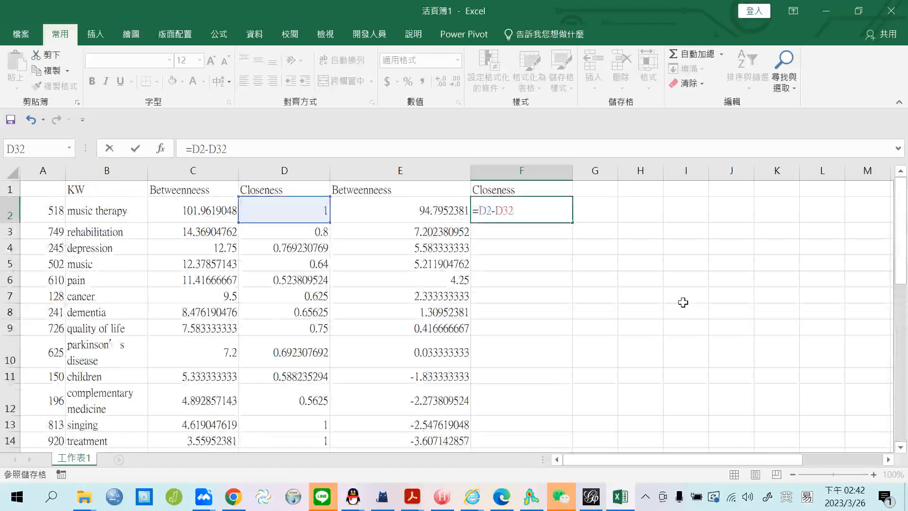
{"action": "key", "text": "F4"}
{"action": "key", "text": "Return"}
Fill F2's formula down to F32, then jump back to the top of column E.
{"action": "left_click", "coordinate": [558, 207]}
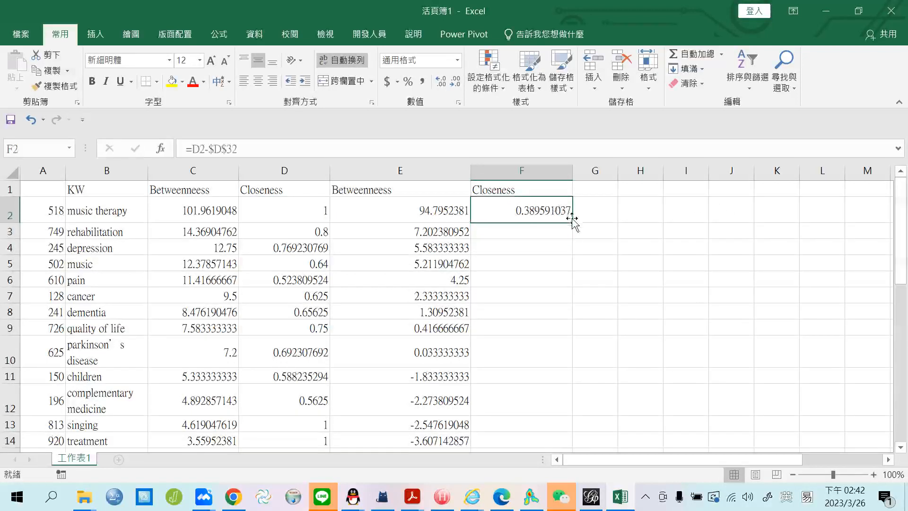
{"action": "left_click_drag", "start_coordinate": [572, 220], "coordinate": [561, 420]}
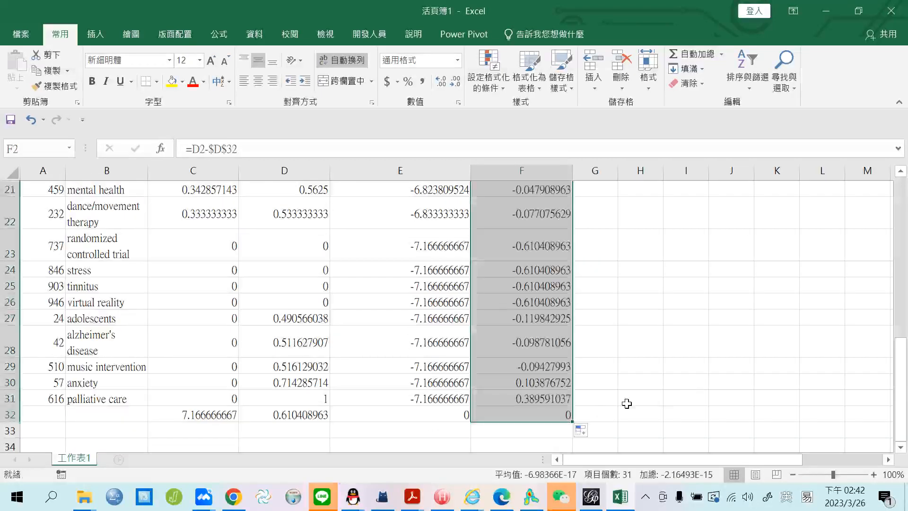
{"action": "left_click", "coordinate": [459, 418]}
{"action": "key", "text": "ctrl+Up"}
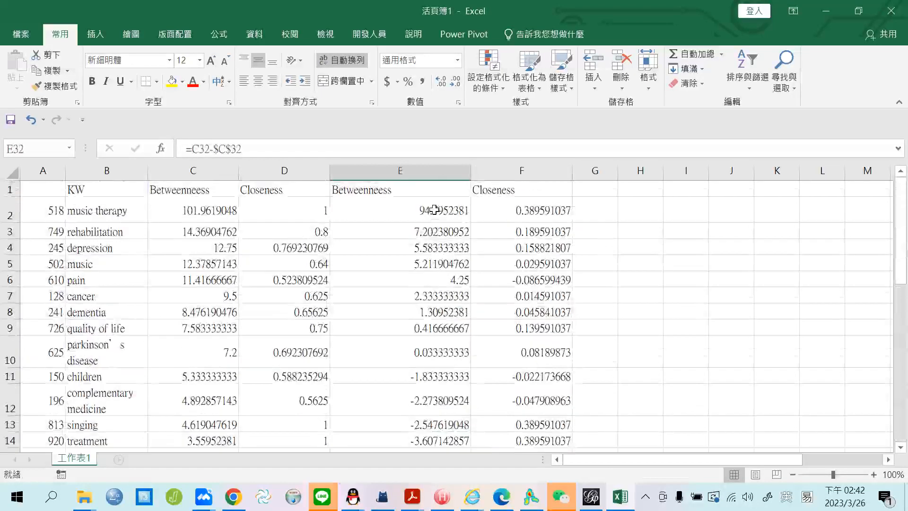
{"action": "scroll", "coordinate": [523, 246], "scroll_direction": "down", "scroll_amount": 7}
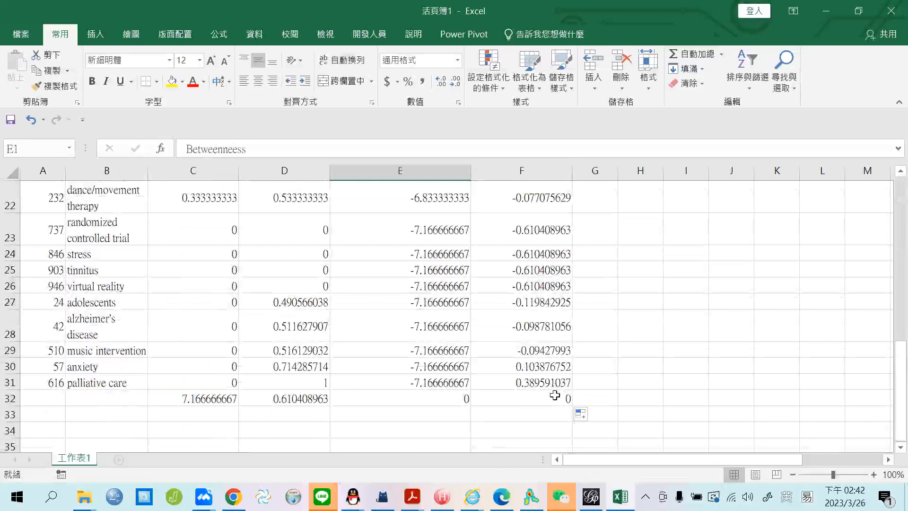
Insert a plain scatter chart of the centered columns E1:F32.
{"action": "left_click", "coordinate": [555, 395], "text": "shift"}
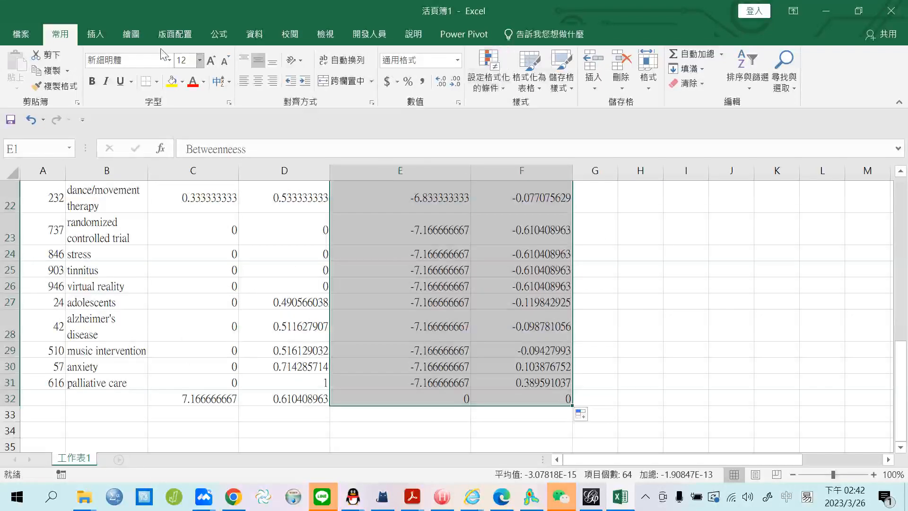
{"action": "left_click", "coordinate": [96, 35]}
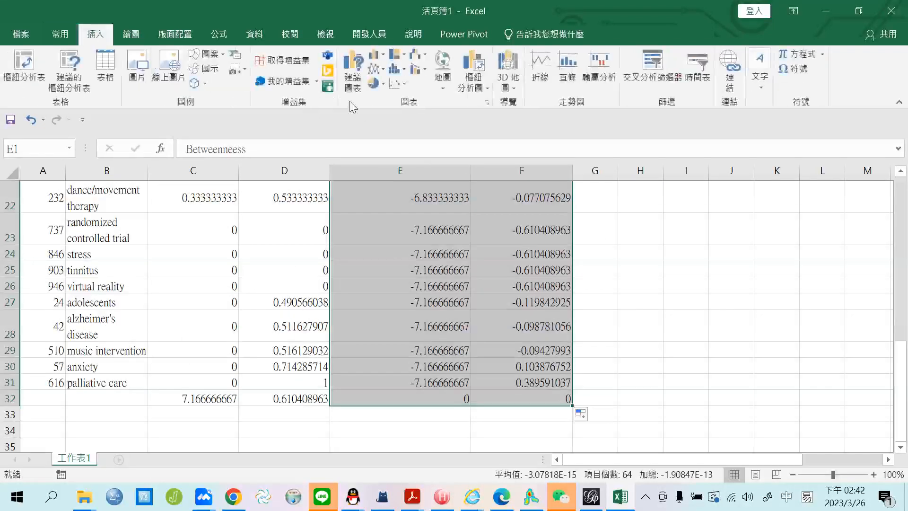
{"action": "left_click", "coordinate": [404, 87]}
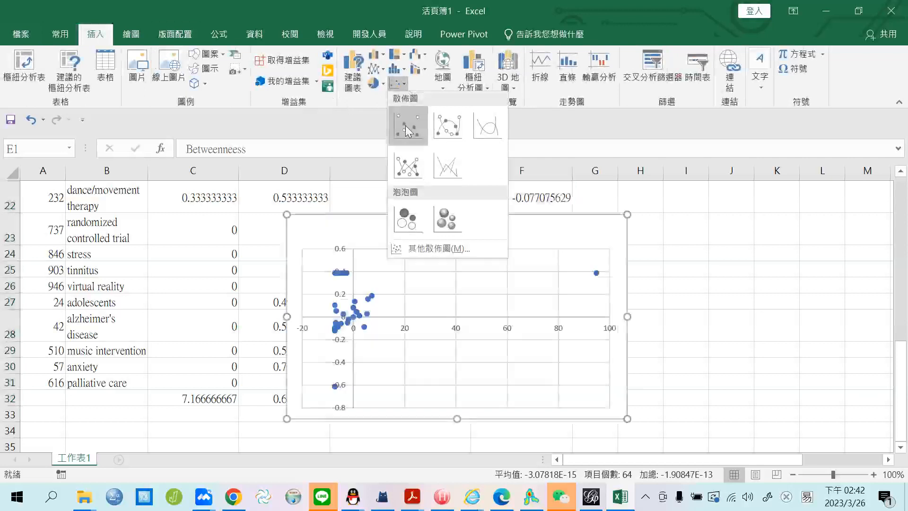
{"action": "left_click", "coordinate": [405, 126]}
Move the chart right of the data and enlarge it to about column P.
{"action": "left_click_drag", "start_coordinate": [493, 220], "coordinate": [695, 211]}
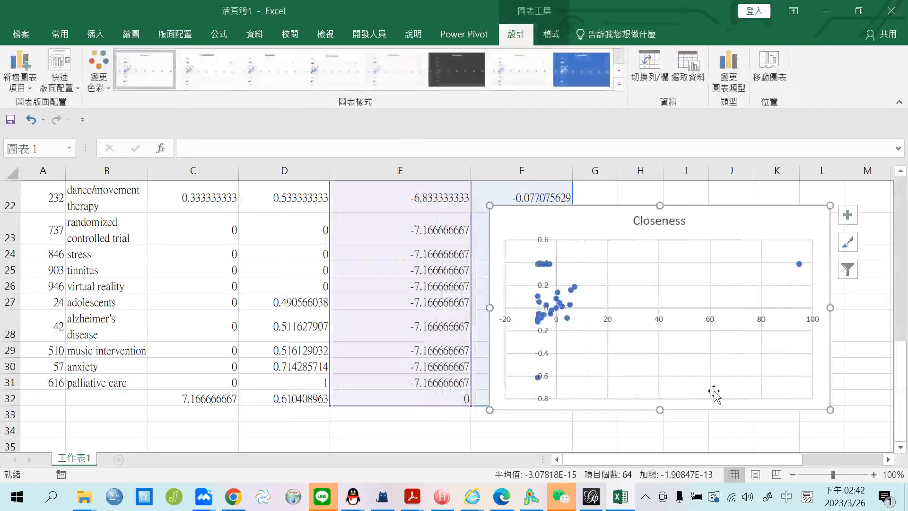
{"action": "left_click_drag", "start_coordinate": [722, 457], "coordinate": [770, 458]}
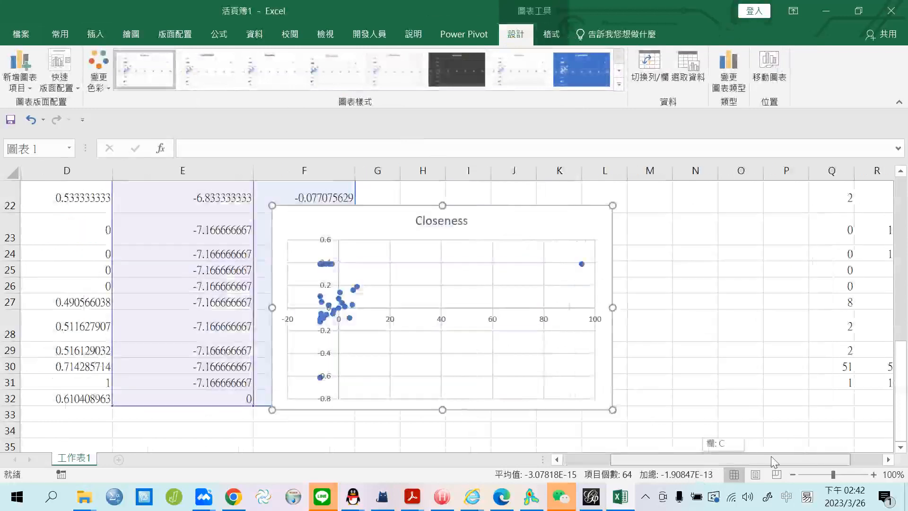
{"action": "left_click_drag", "start_coordinate": [611, 410], "coordinate": [671, 451]}
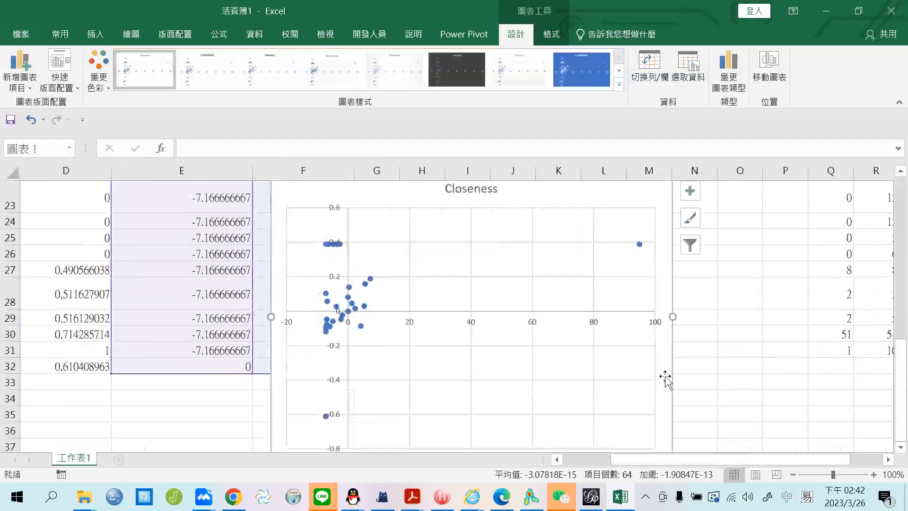
{"action": "left_click_drag", "start_coordinate": [622, 275], "coordinate": [628, 277]}
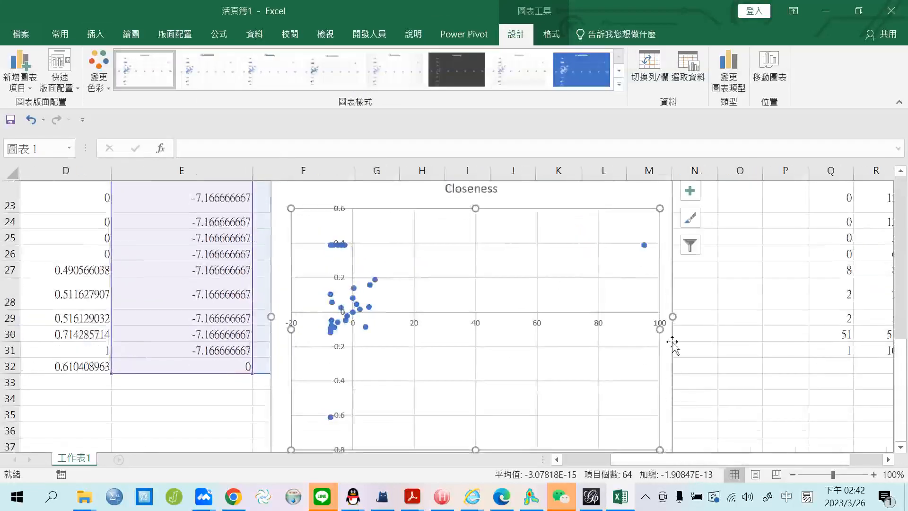
{"action": "scroll", "coordinate": [713, 345], "scroll_direction": "down", "scroll_amount": 2}
{"action": "left_click_drag", "start_coordinate": [673, 333], "coordinate": [794, 437]}
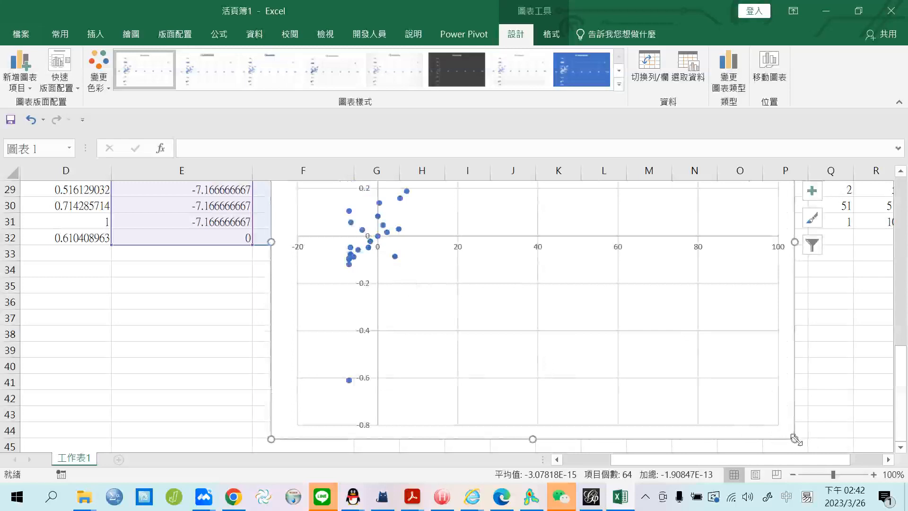
{"action": "scroll", "coordinate": [772, 419], "scroll_direction": "up", "scroll_amount": 4}
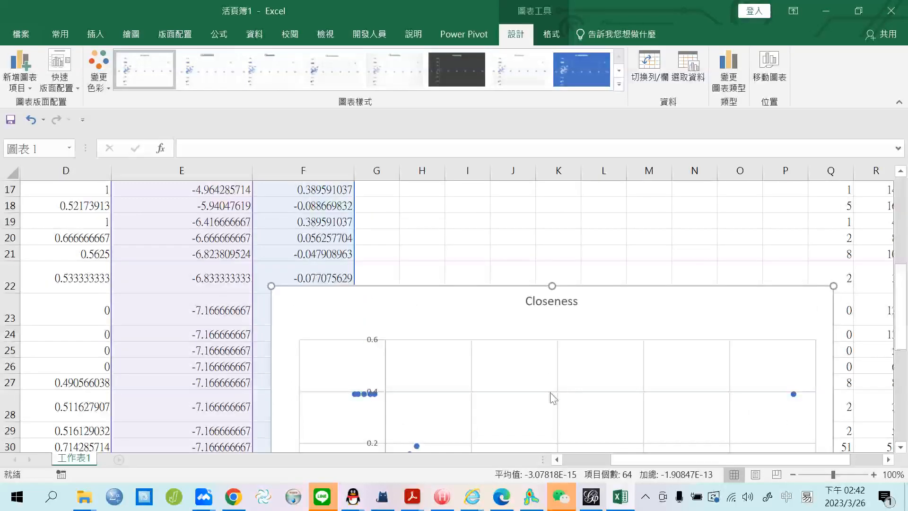
{"action": "scroll", "coordinate": [553, 399], "scroll_direction": "down", "scroll_amount": 4}
{"action": "scroll", "coordinate": [511, 357], "scroll_direction": "up", "scroll_amount": 1}
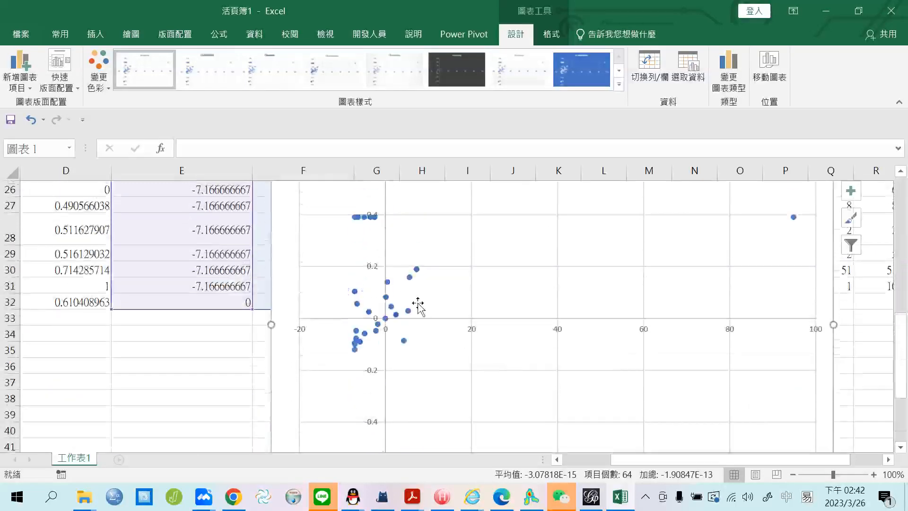
Review the Closeness series' data source settings and close the dialog.
{"action": "left_click", "coordinate": [417, 271]}
{"action": "right_click", "coordinate": [416, 273]}
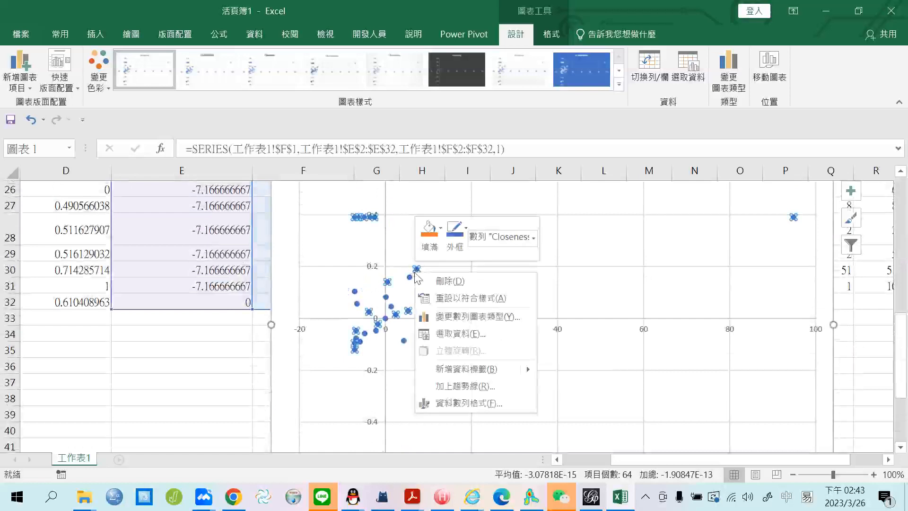
{"action": "left_click", "coordinate": [459, 333]}
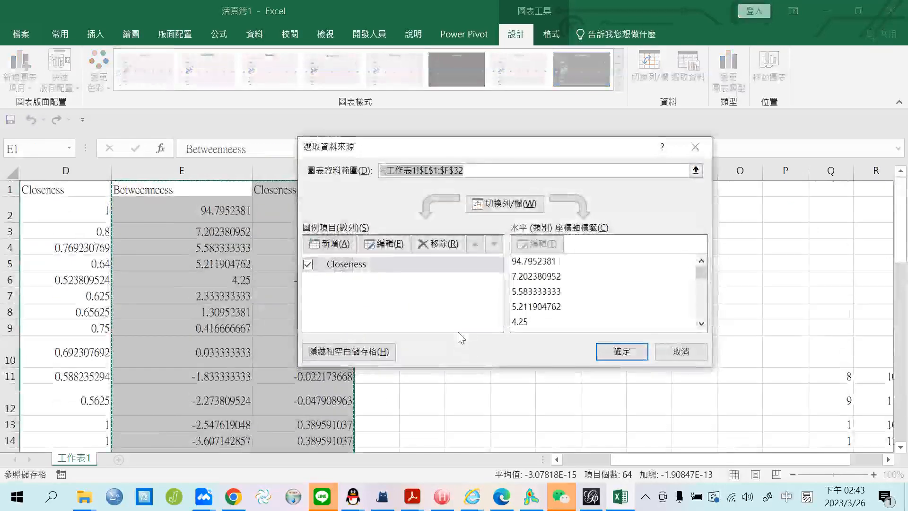
{"action": "left_click", "coordinate": [686, 360]}
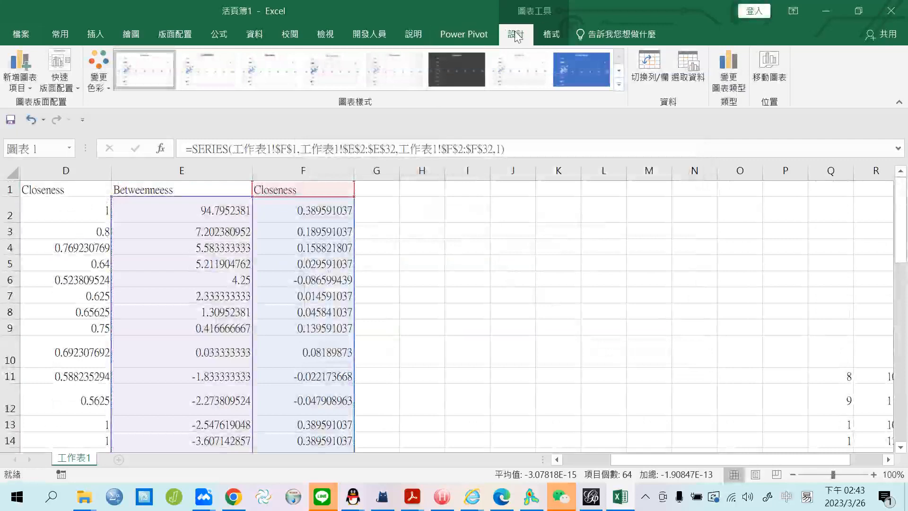
Change the data labels from Y values to keyword names taken from column B.
{"action": "left_click", "coordinate": [19, 78]}
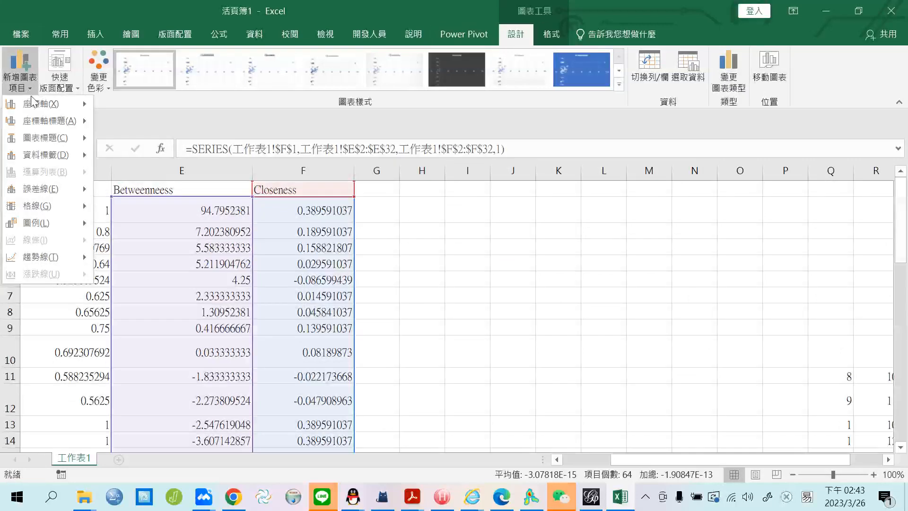
{"action": "mouse_move", "coordinate": [47, 155]}
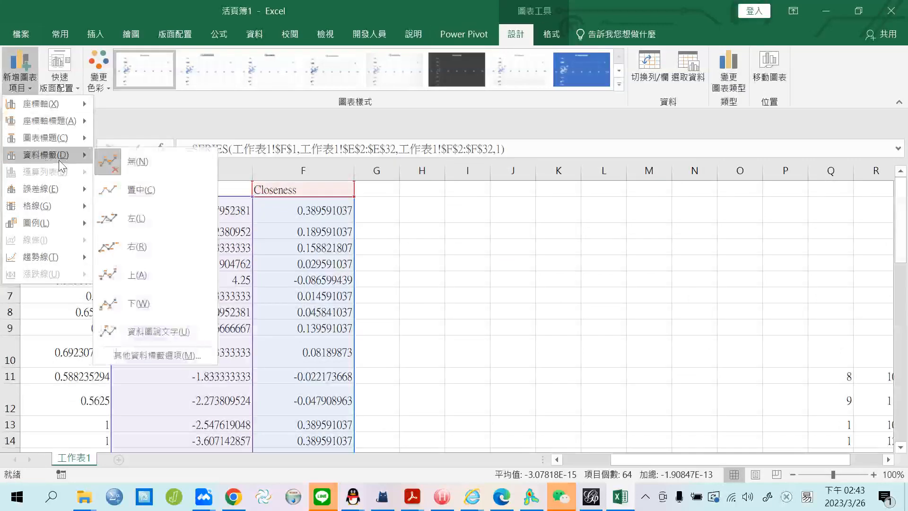
{"action": "left_click", "coordinate": [166, 356]}
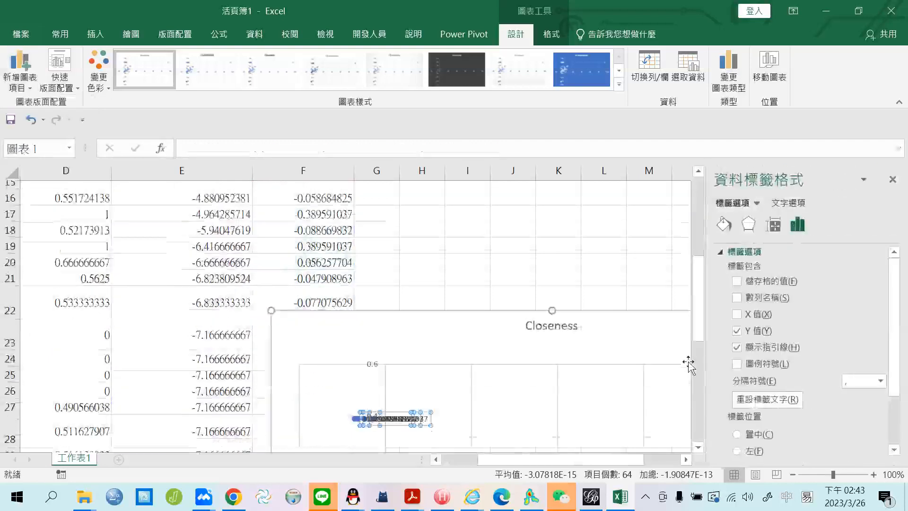
{"action": "left_click", "coordinate": [750, 330]}
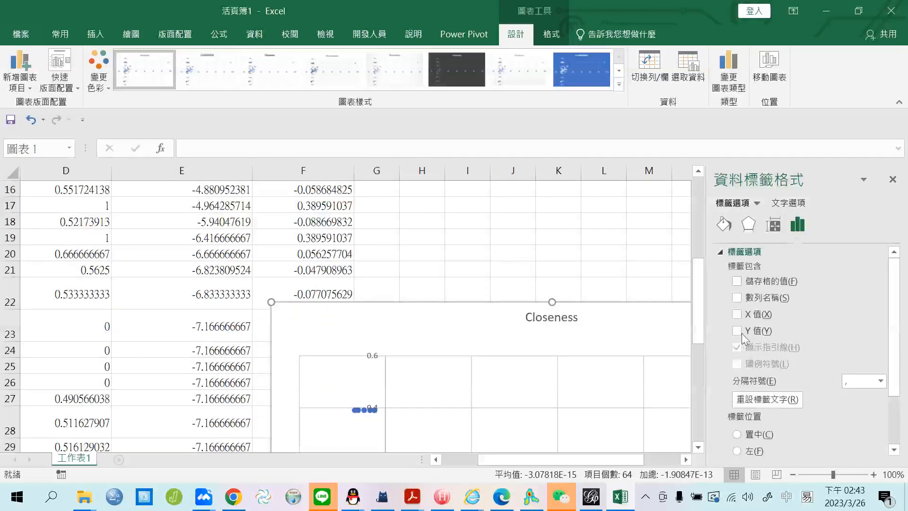
{"action": "left_click", "coordinate": [738, 282]}
{"action": "scroll", "coordinate": [142, 243], "scroll_direction": "up", "scroll_amount": 5}
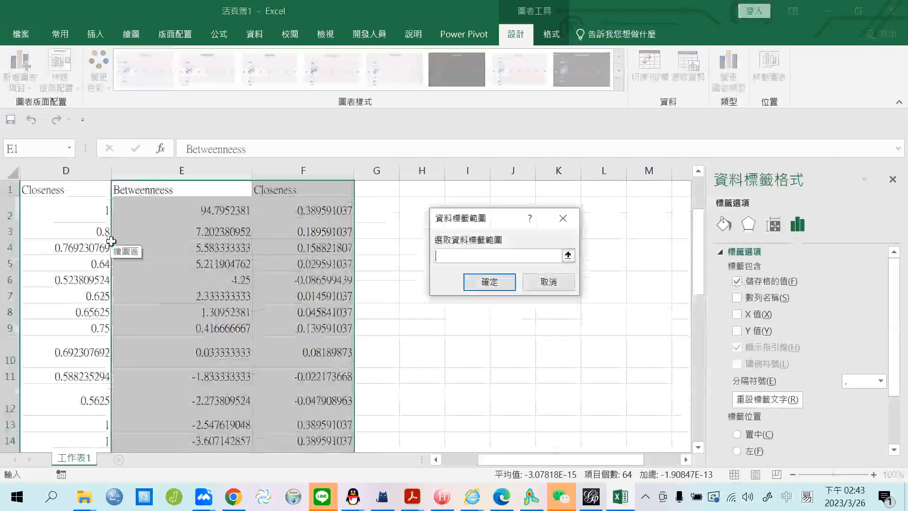
{"action": "scroll", "coordinate": [93, 280], "scroll_direction": "left", "scroll_amount": 3}
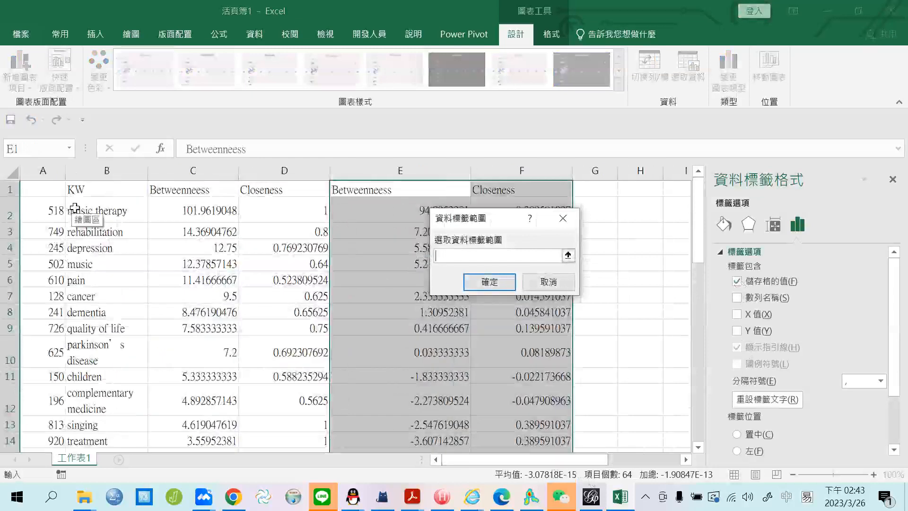
{"action": "left_click_drag", "start_coordinate": [72, 208], "coordinate": [95, 400]}
{"action": "left_click", "coordinate": [495, 281]}
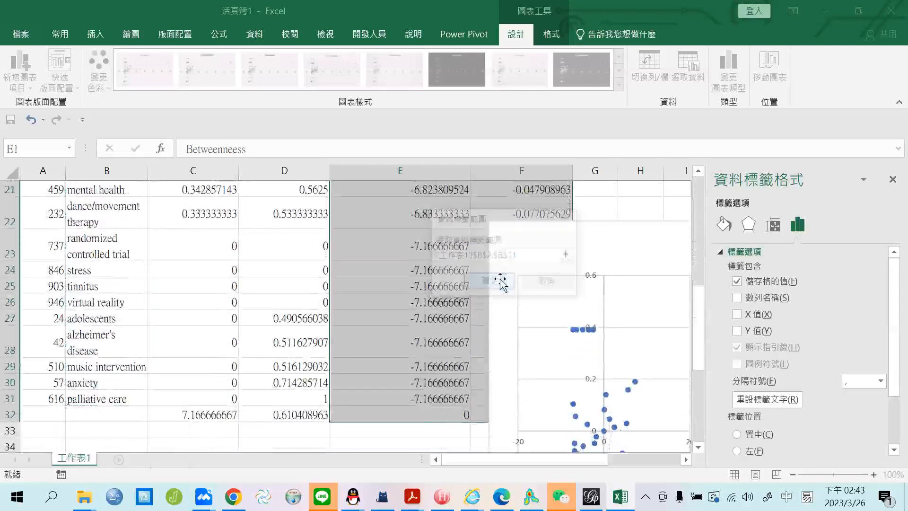
{"action": "left_click", "coordinate": [609, 222]}
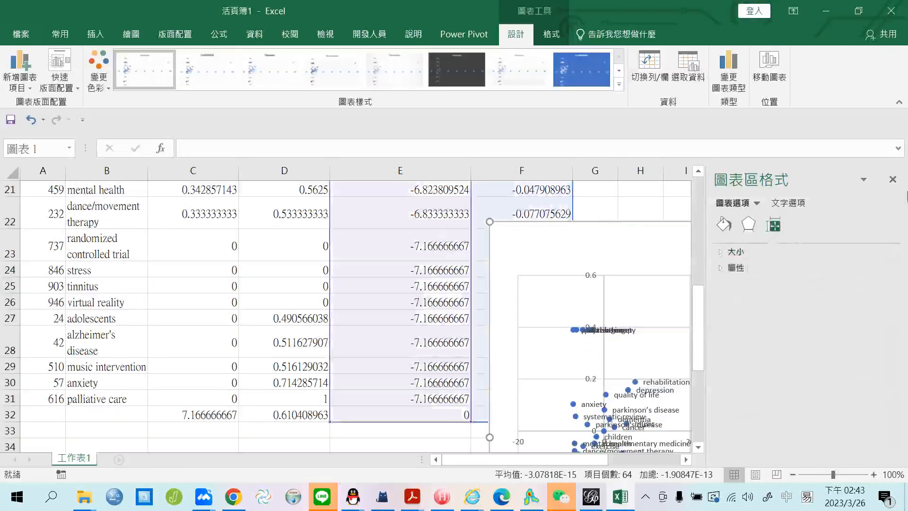
Close the Format Chart Area pane and move the chart below the data table.
{"action": "left_click", "coordinate": [894, 186]}
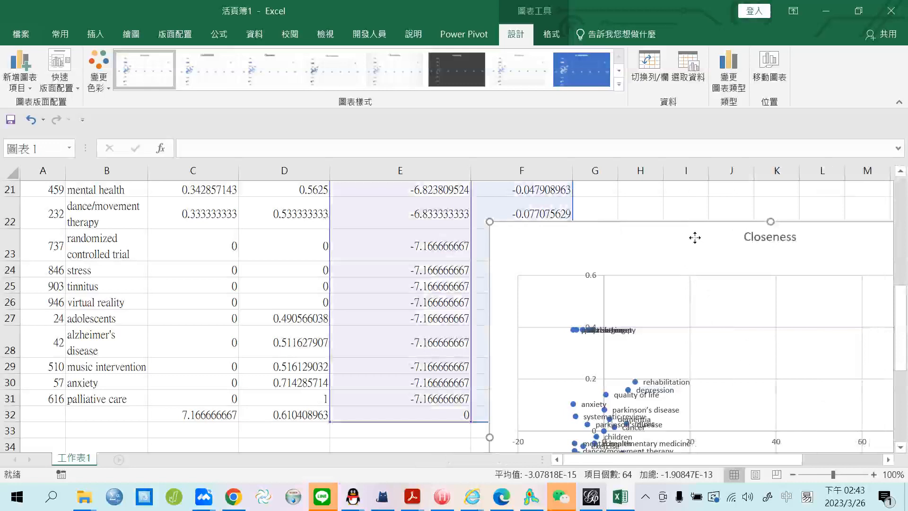
{"action": "left_click_drag", "start_coordinate": [695, 238], "coordinate": [640, 171]}
{"action": "left_click_drag", "start_coordinate": [637, 281], "coordinate": [410, 161]}
{"action": "scroll", "coordinate": [818, 345], "scroll_direction": "down", "scroll_amount": 7}
{"action": "scroll", "coordinate": [510, 384], "scroll_direction": "up", "scroll_amount": 2}
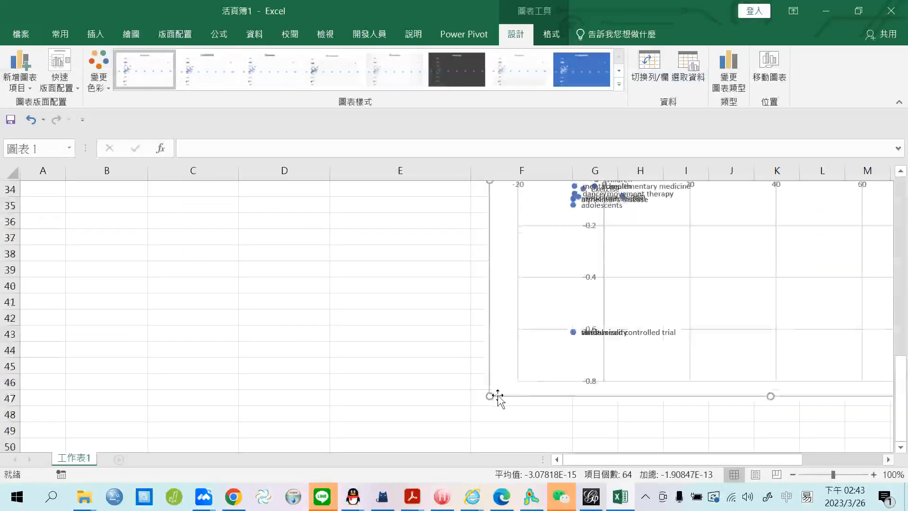
{"action": "left_click_drag", "start_coordinate": [489, 400], "coordinate": [340, 476]}
{"action": "scroll", "coordinate": [560, 413], "scroll_direction": "up", "scroll_amount": 1}
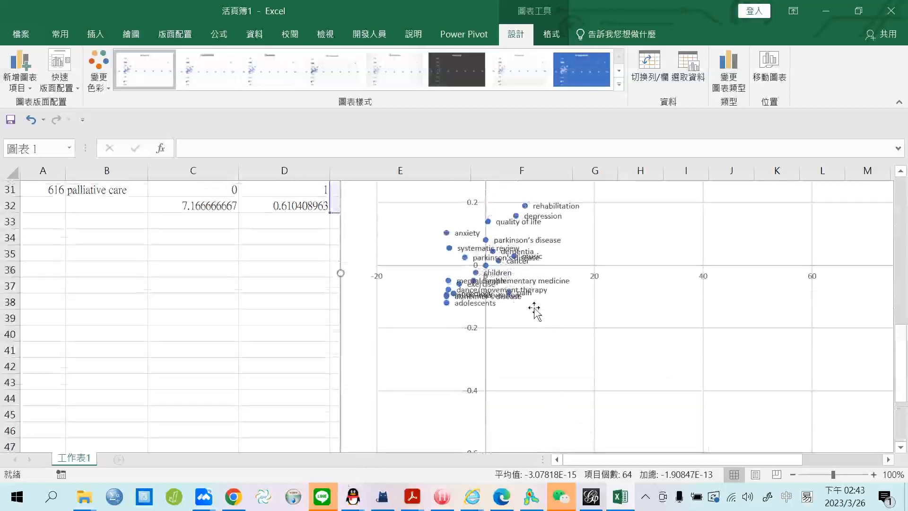
Stretch the chart taller so the labels around the origin spread out vertically.
{"action": "left_click", "coordinate": [512, 295]}
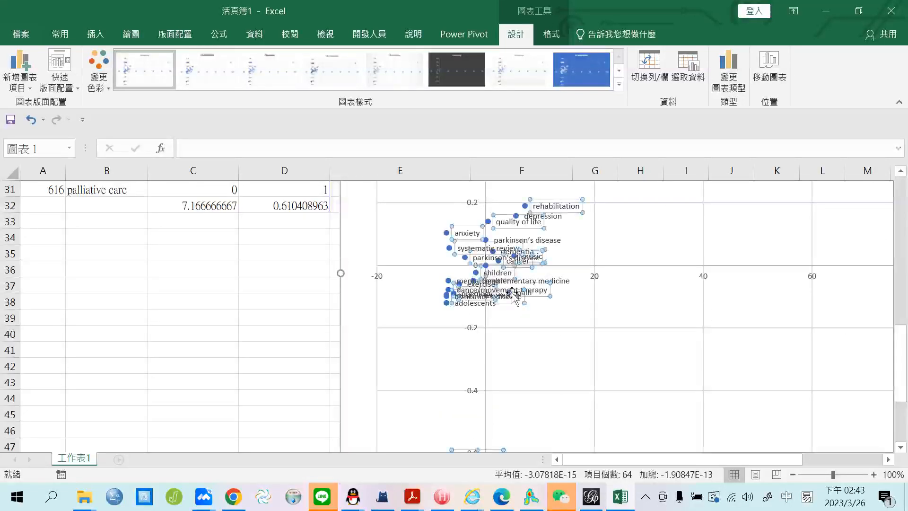
{"action": "left_click", "coordinate": [548, 326]}
{"action": "scroll", "coordinate": [330, 373], "scroll_direction": "down", "scroll_amount": 6}
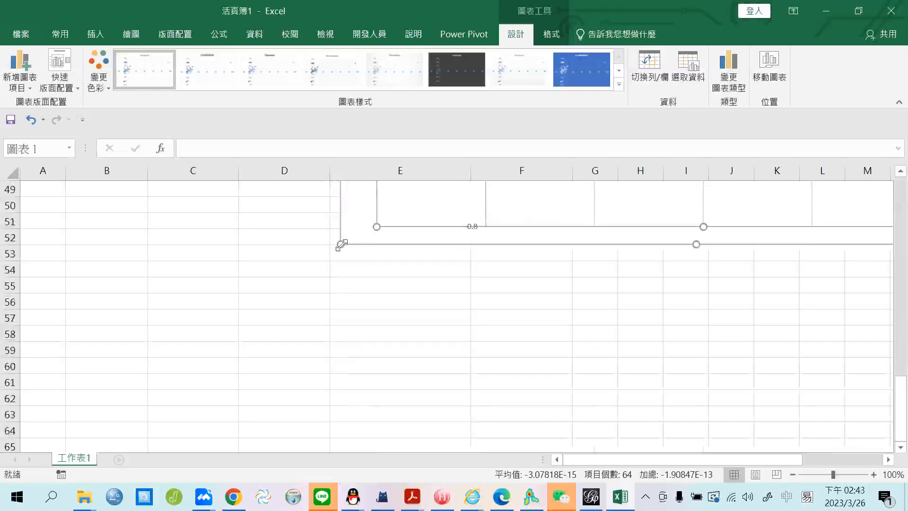
{"action": "left_click_drag", "start_coordinate": [342, 244], "coordinate": [121, 429]}
{"action": "scroll", "coordinate": [436, 373], "scroll_direction": "up", "scroll_amount": 3}
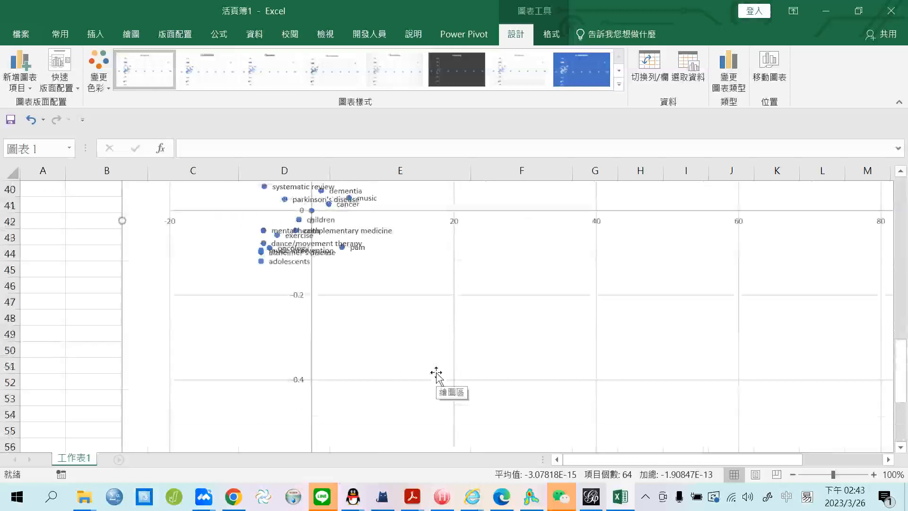
{"action": "scroll", "coordinate": [437, 374], "scroll_direction": "up", "scroll_amount": 2}
{"action": "scroll", "coordinate": [365, 351], "scroll_direction": "down", "scroll_amount": 1}
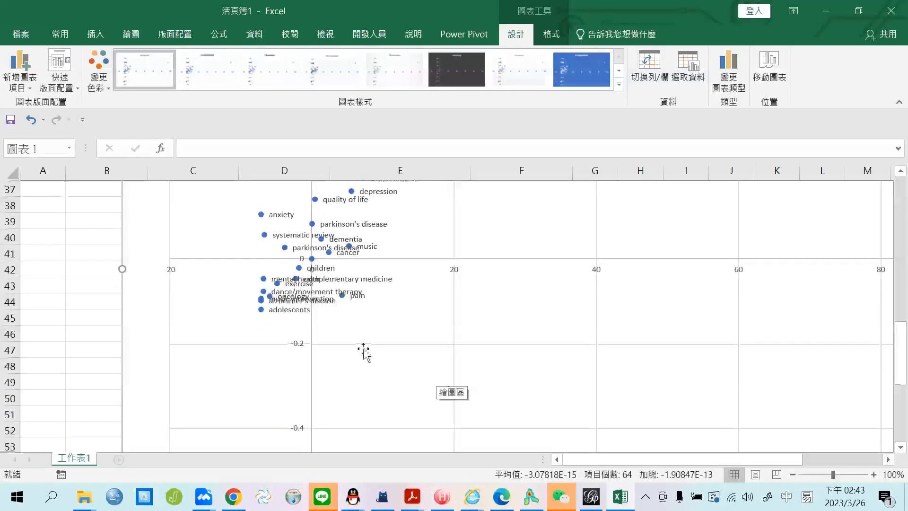
Pick out the pain label and widen the chart further to the left.
{"action": "left_click", "coordinate": [344, 298]}
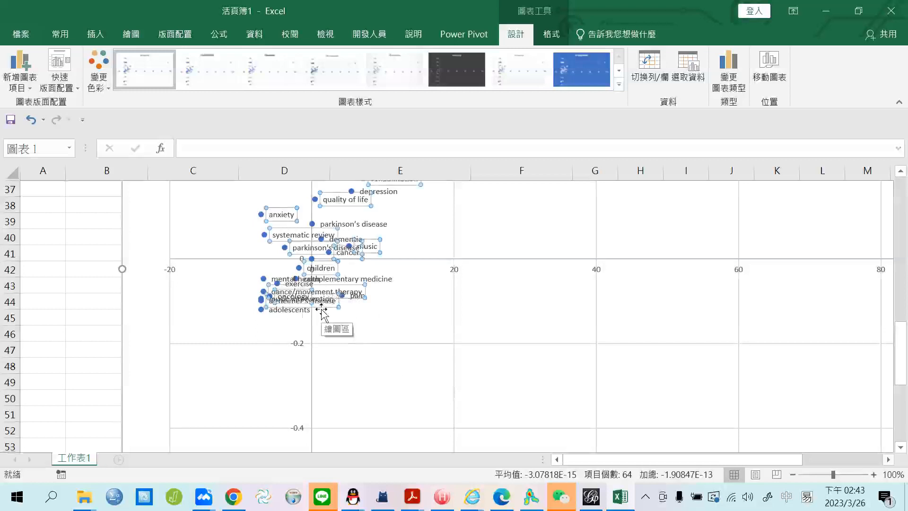
{"action": "left_click", "coordinate": [359, 298]}
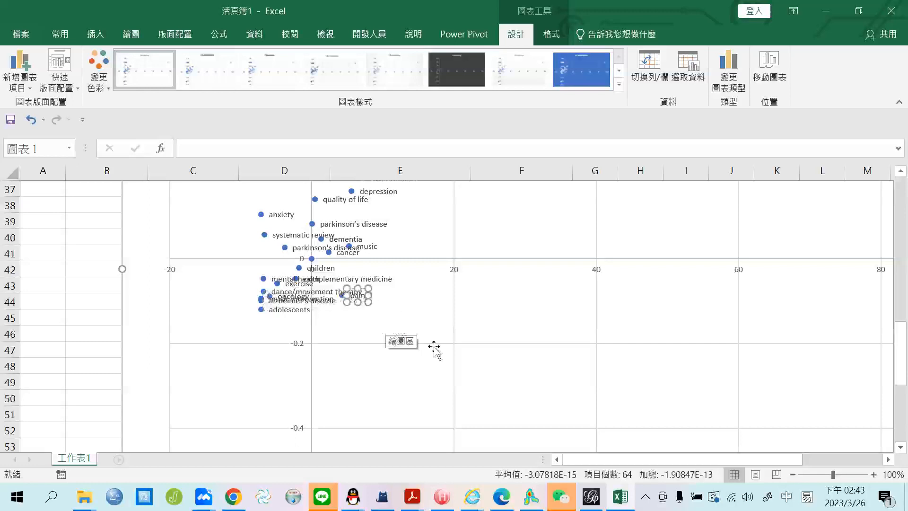
{"action": "scroll", "coordinate": [434, 348], "scroll_direction": "down", "scroll_amount": 4}
{"action": "left_click_drag", "start_coordinate": [122, 428], "coordinate": [33, 506]}
{"action": "scroll", "coordinate": [420, 397], "scroll_direction": "up", "scroll_amount": 1}
{"action": "scroll", "coordinate": [420, 398], "scroll_direction": "up", "scroll_amount": 4}
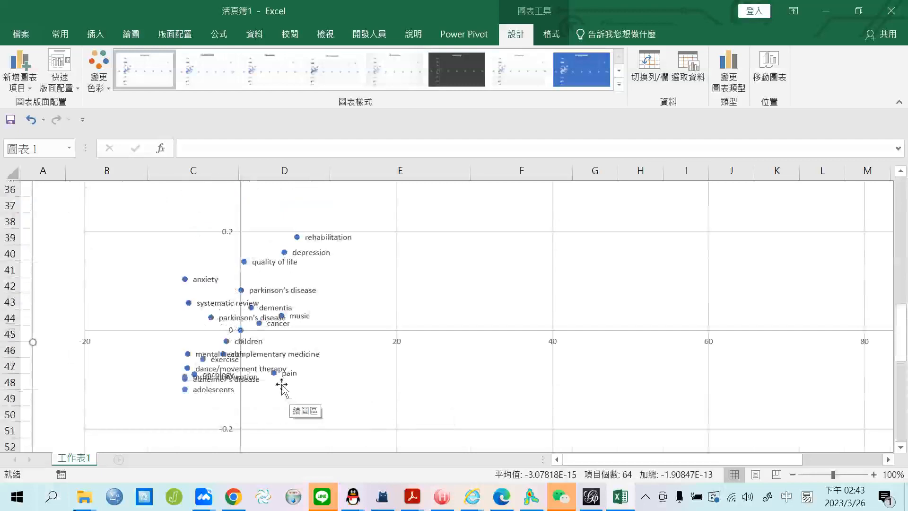
{"action": "scroll", "coordinate": [440, 415], "scroll_direction": "up", "scroll_amount": 2}
{"action": "scroll", "coordinate": [403, 409], "scroll_direction": "down", "scroll_amount": 1}
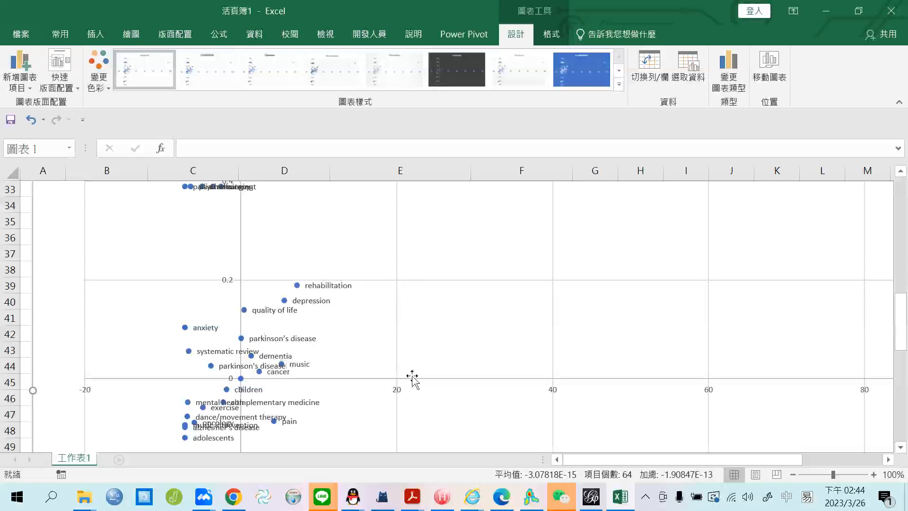
{"action": "scroll", "coordinate": [300, 353], "scroll_direction": "down", "scroll_amount": 2}
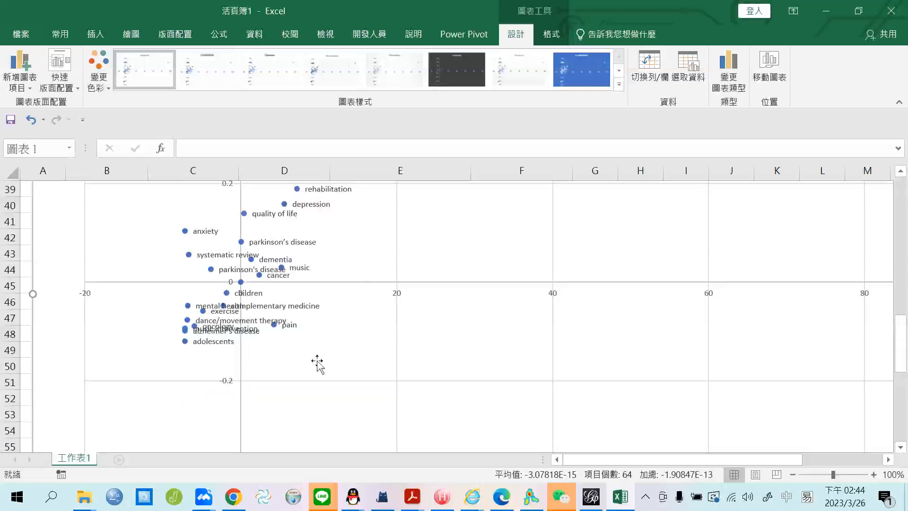
Check the enlarged chart's scatter series and plot area to confirm the labels are readable.
{"action": "left_click", "coordinate": [274, 326]}
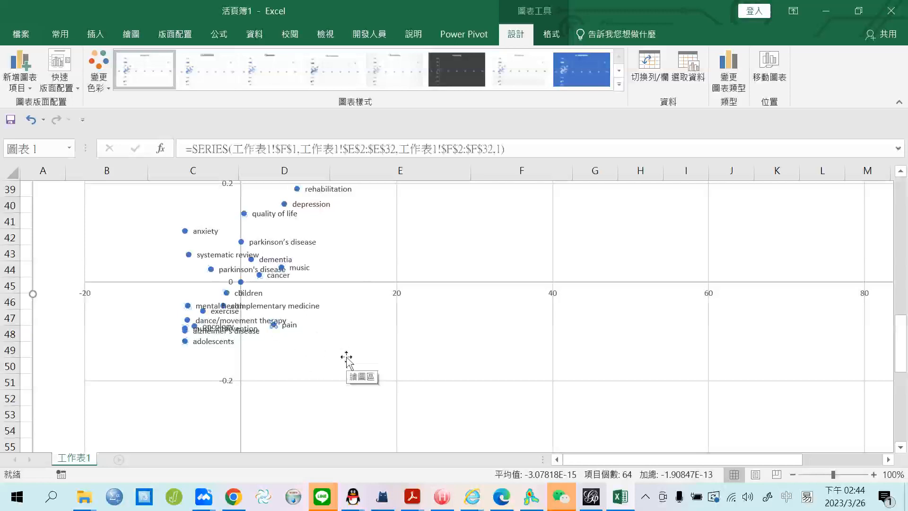
{"action": "left_click", "coordinate": [499, 326]}
{"action": "scroll", "coordinate": [539, 311], "scroll_direction": "up", "scroll_amount": 6}
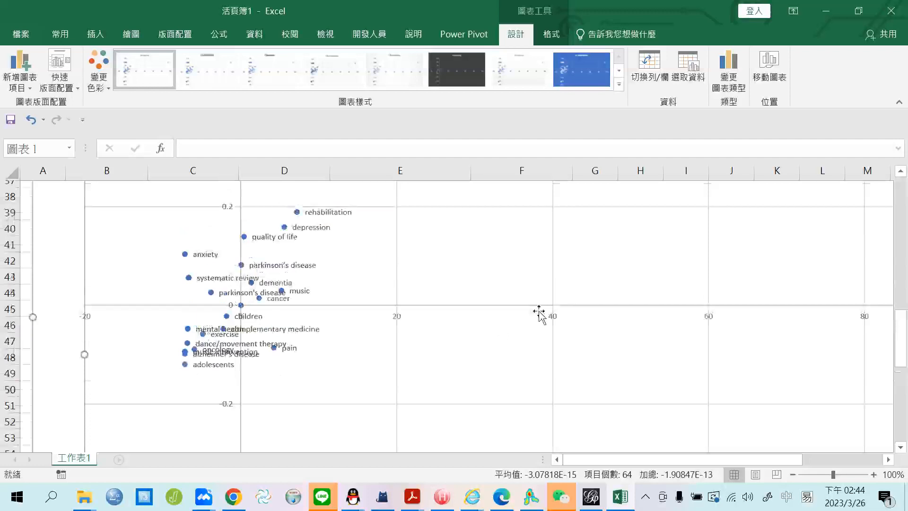
{"action": "scroll", "coordinate": [574, 331], "scroll_direction": "down", "scroll_amount": 8}
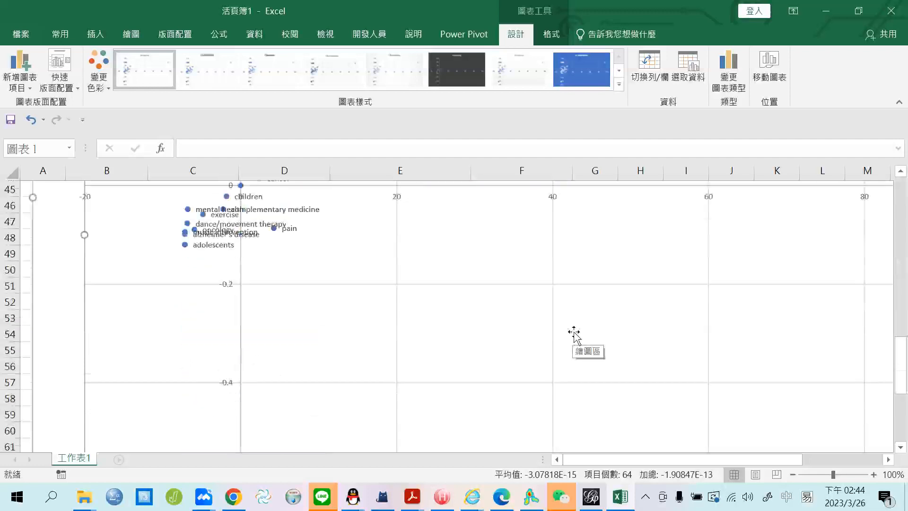
{"action": "scroll", "coordinate": [573, 335], "scroll_direction": "down", "scroll_amount": 7}
{"action": "scroll", "coordinate": [573, 335], "scroll_direction": "up", "scroll_amount": 2}
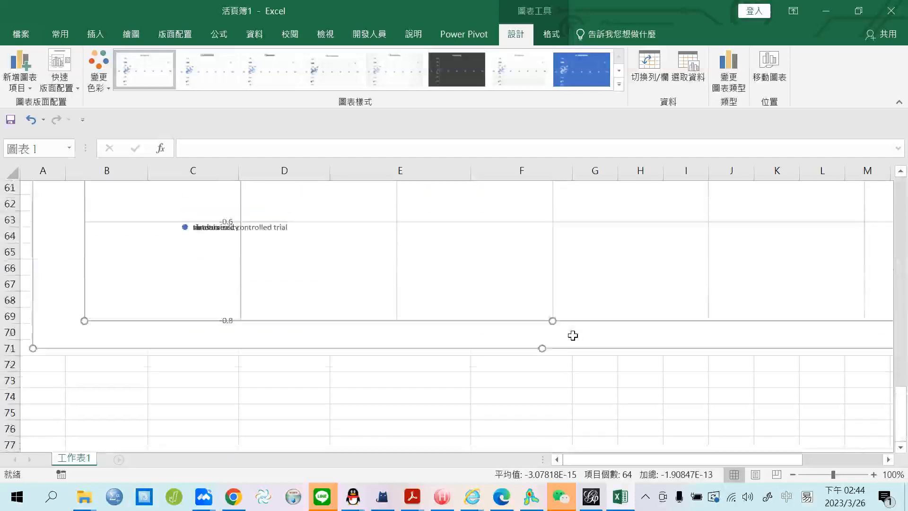
{"action": "scroll", "coordinate": [572, 335], "scroll_direction": "up", "scroll_amount": 18}
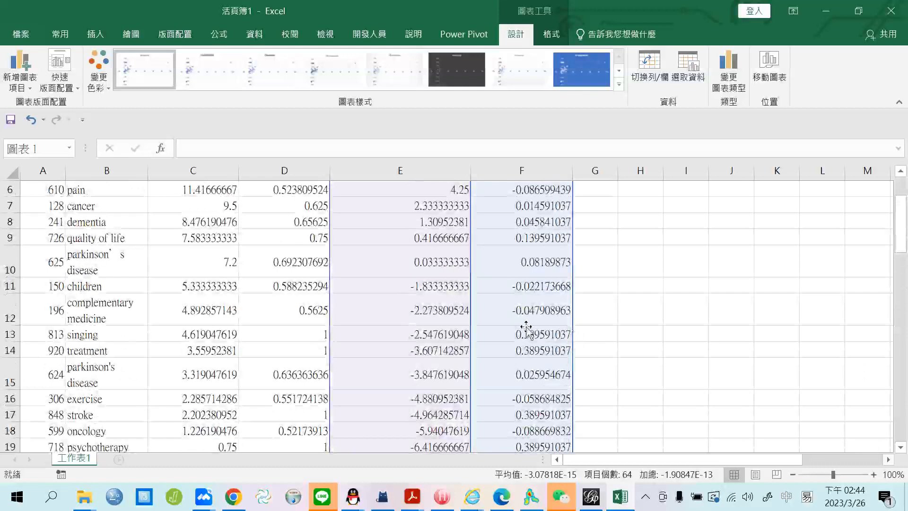
{"action": "scroll", "coordinate": [638, 345], "scroll_direction": "down", "scroll_amount": 12}
{"action": "scroll", "coordinate": [610, 335], "scroll_direction": "up", "scroll_amount": 3}
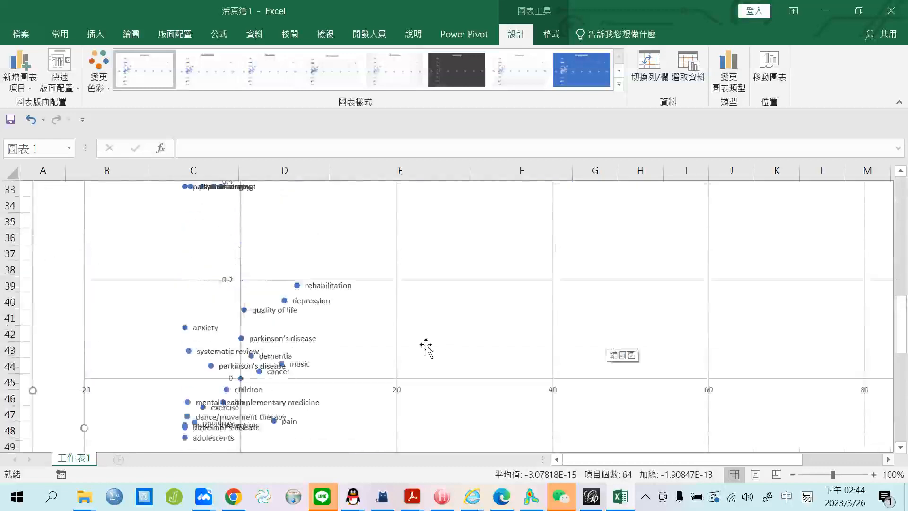
{"action": "scroll", "coordinate": [428, 348], "scroll_direction": "down", "scroll_amount": 2}
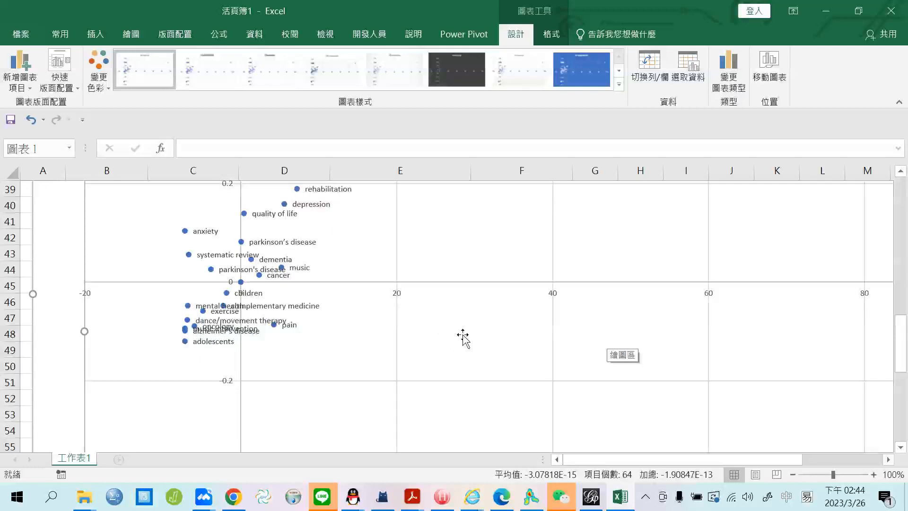
Switch to VOSviewer's year-coloured overlay map and show its Items keyword list.
{"action": "left_click", "coordinate": [534, 502]}
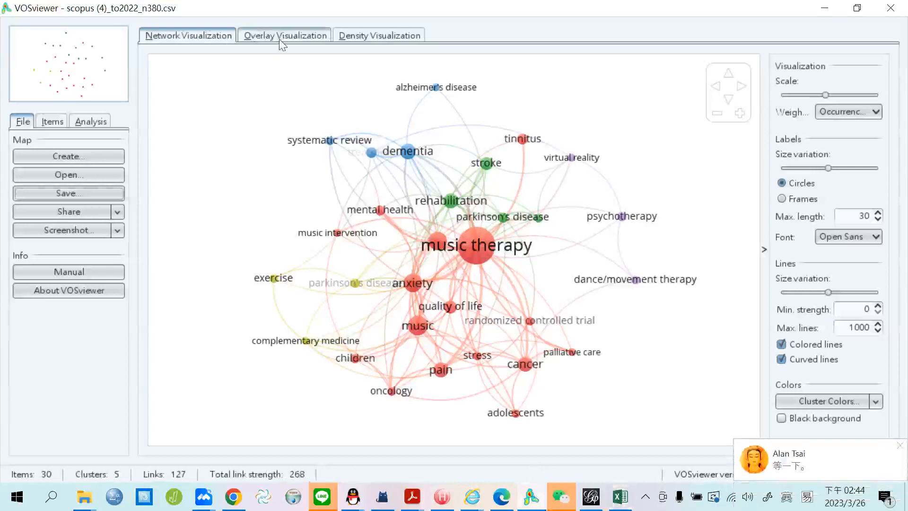
{"action": "left_click", "coordinate": [280, 38]}
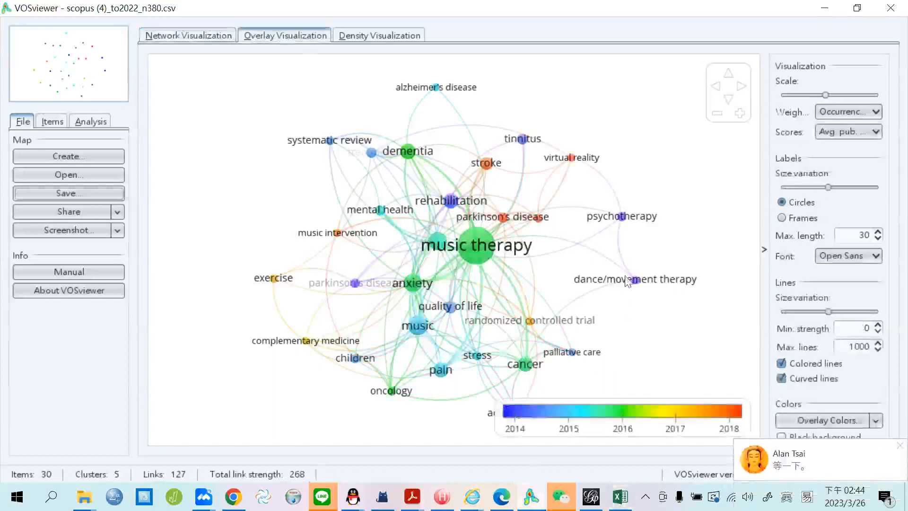
{"action": "left_click", "coordinate": [52, 121]}
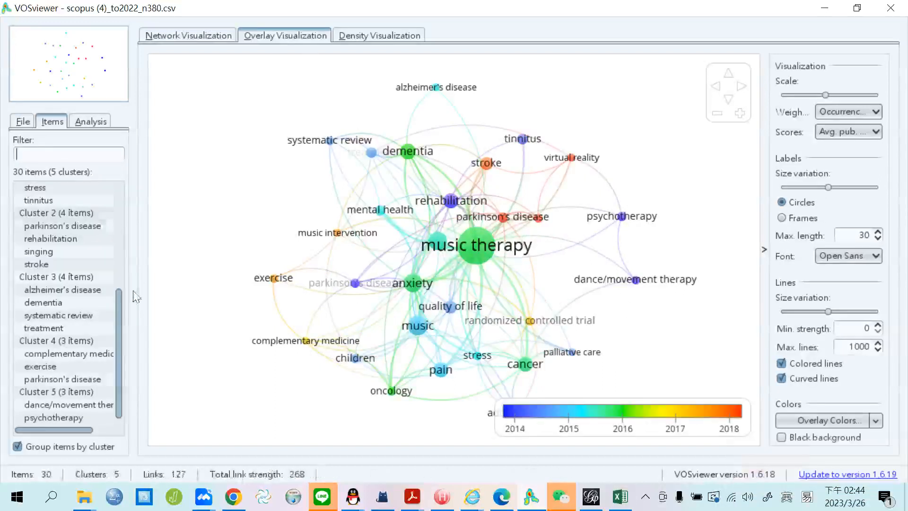
{"action": "scroll", "coordinate": [116, 308], "scroll_direction": "up", "scroll_amount": 5}
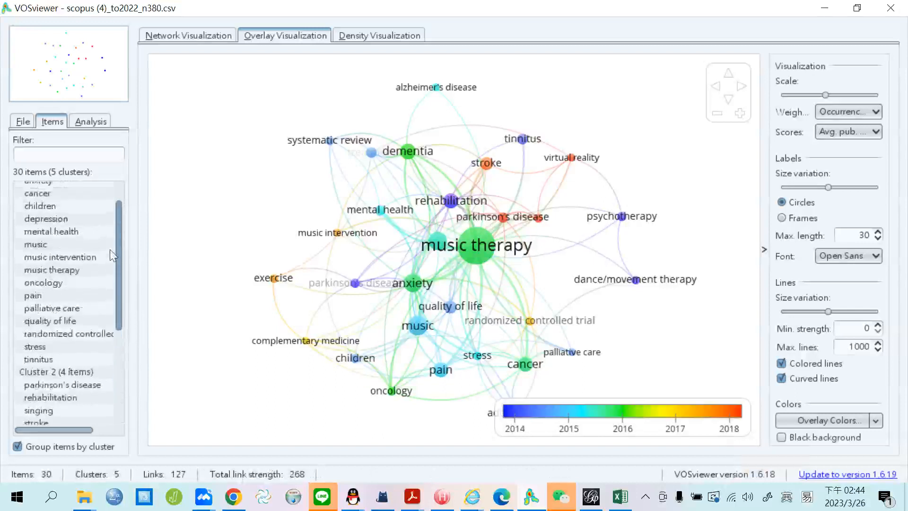
Filter the keyword list with 'PAI', select pain, and zoom the map around it.
{"action": "left_click", "coordinate": [73, 158]}
{"action": "type", "text": "PAI"}
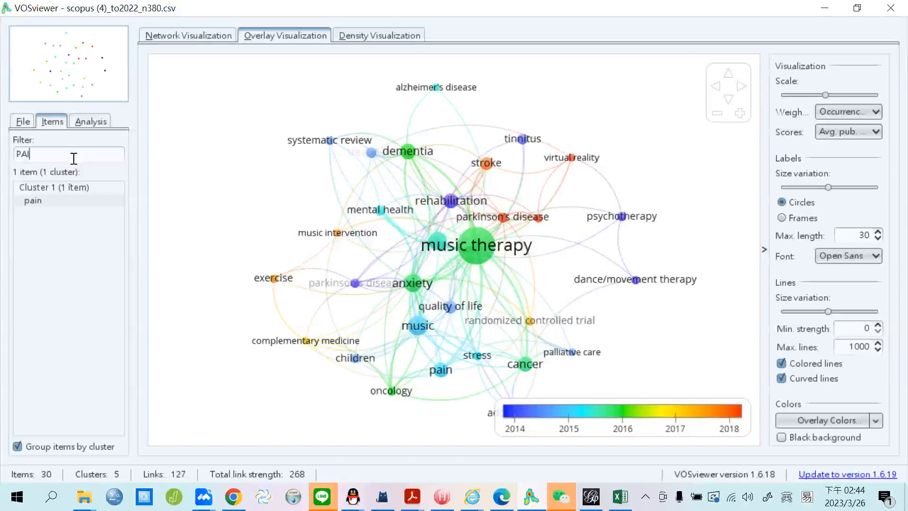
{"action": "left_click", "coordinate": [71, 198]}
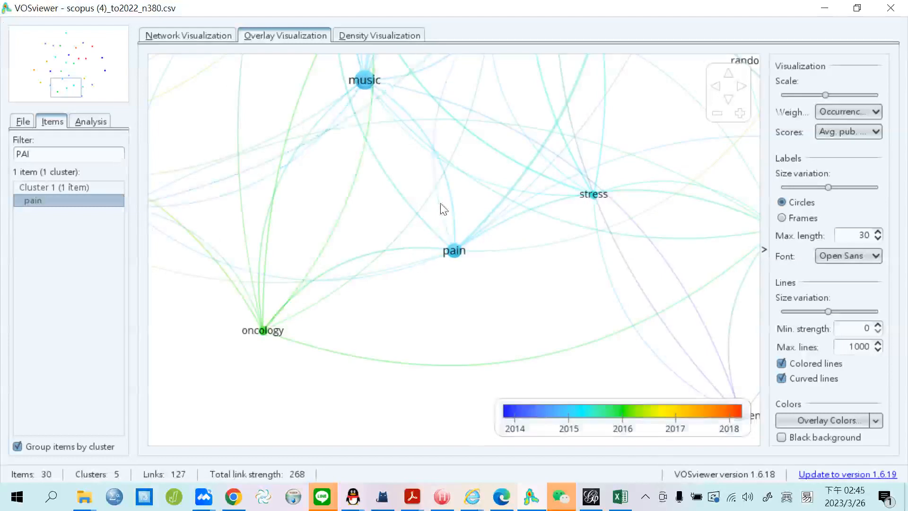
{"action": "scroll", "coordinate": [440, 203], "scroll_direction": "down", "scroll_amount": 5}
{"action": "scroll", "coordinate": [598, 261], "scroll_direction": "up", "scroll_amount": 3}
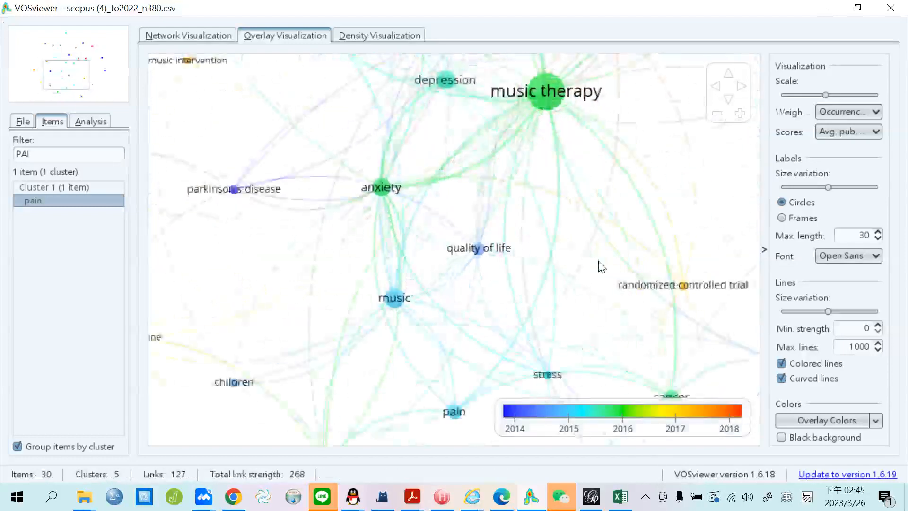
{"action": "scroll", "coordinate": [598, 265], "scroll_direction": "down", "scroll_amount": 4}
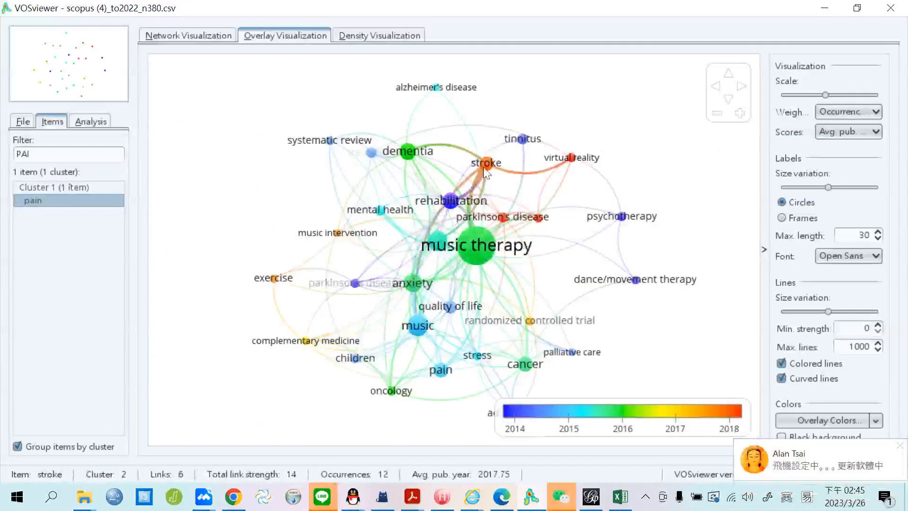
{"action": "left_click", "coordinate": [899, 445]}
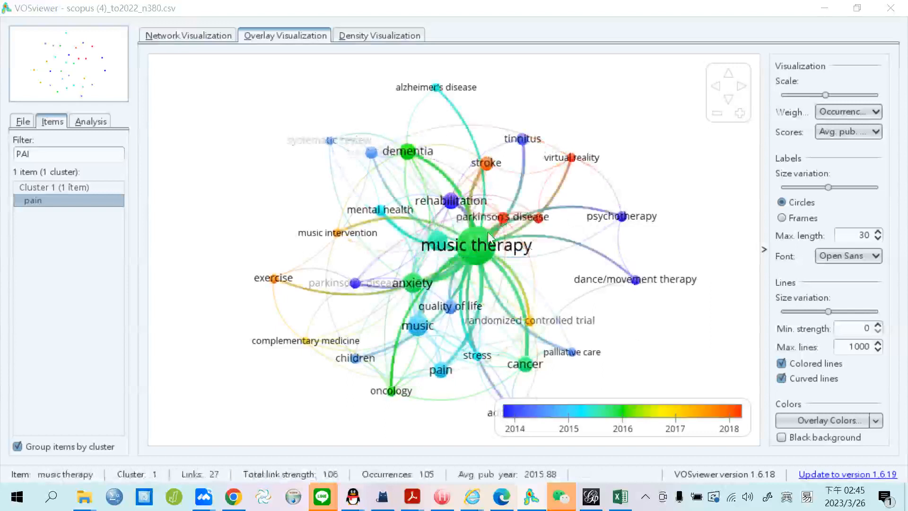
Back in Excel, inspect the scatter chart's data labels around pain.
{"action": "left_click", "coordinate": [620, 497]}
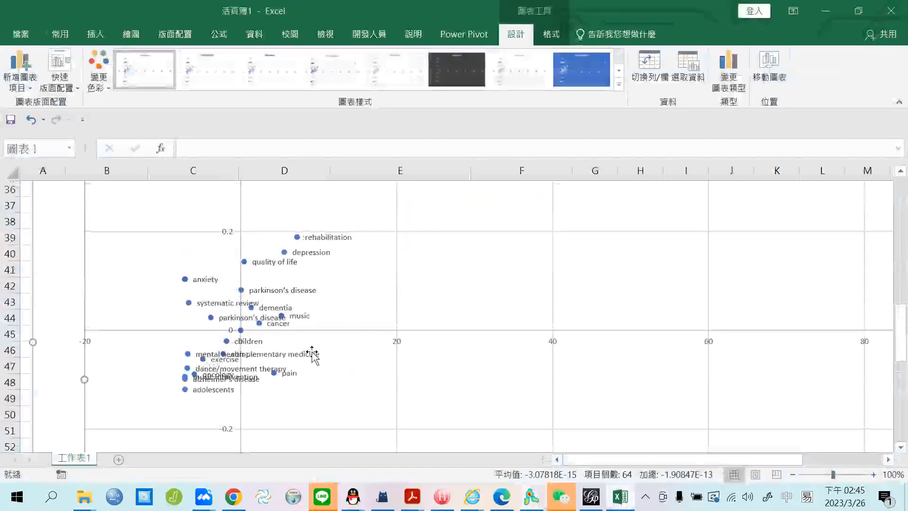
{"action": "scroll", "coordinate": [264, 310], "scroll_direction": "down", "scroll_amount": 2}
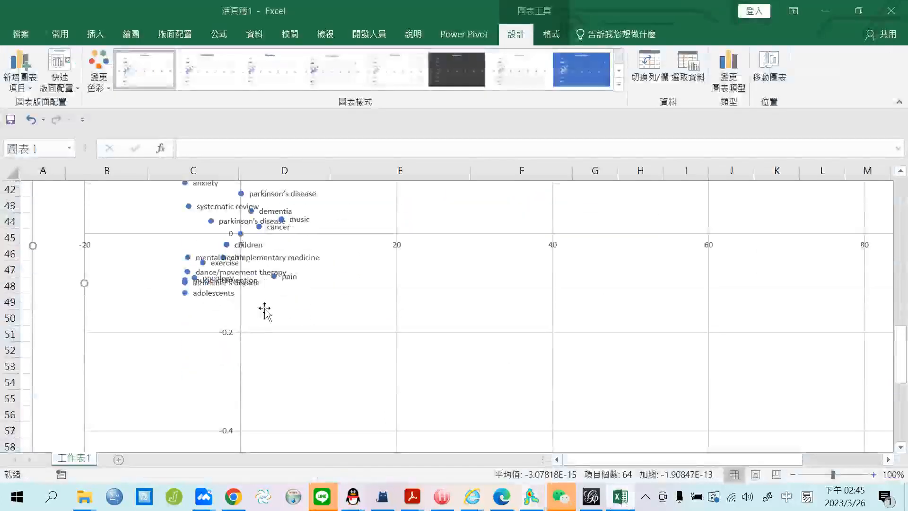
{"action": "left_click", "coordinate": [275, 279]}
{"action": "scroll", "coordinate": [504, 358], "scroll_direction": "up", "scroll_amount": 3}
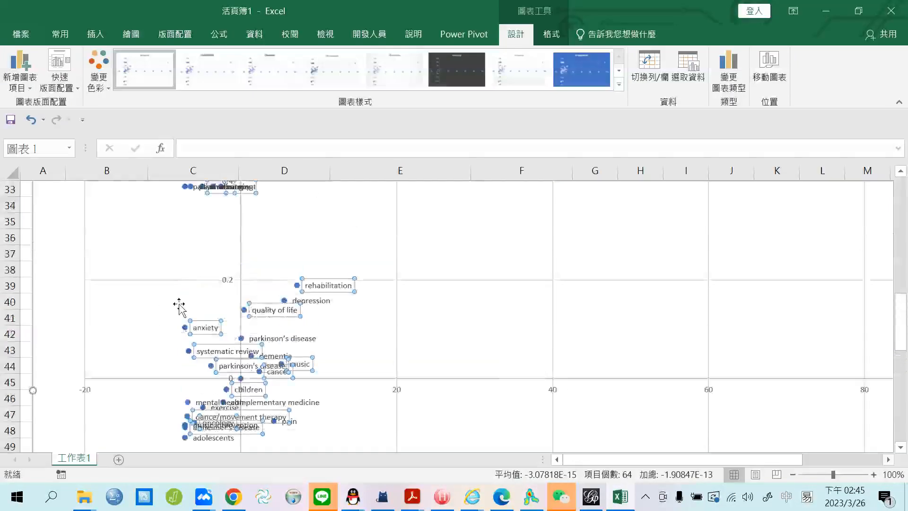
{"action": "scroll", "coordinate": [180, 265], "scroll_direction": "up", "scroll_amount": 1}
{"action": "scroll", "coordinate": [402, 266], "scroll_direction": "down", "scroll_amount": 2}
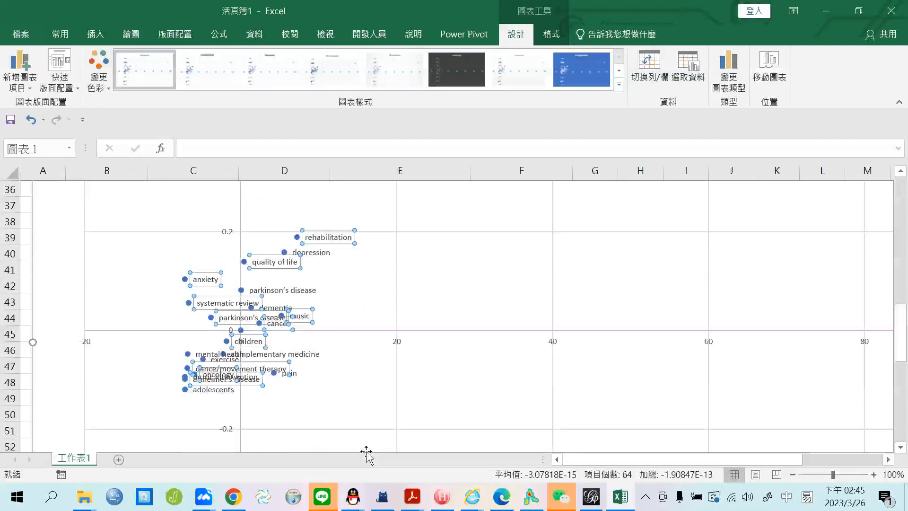
{"action": "scroll", "coordinate": [85, 326], "scroll_direction": "up", "scroll_amount": 1}
{"action": "scroll", "coordinate": [84, 326], "scroll_direction": "up", "scroll_amount": 10}
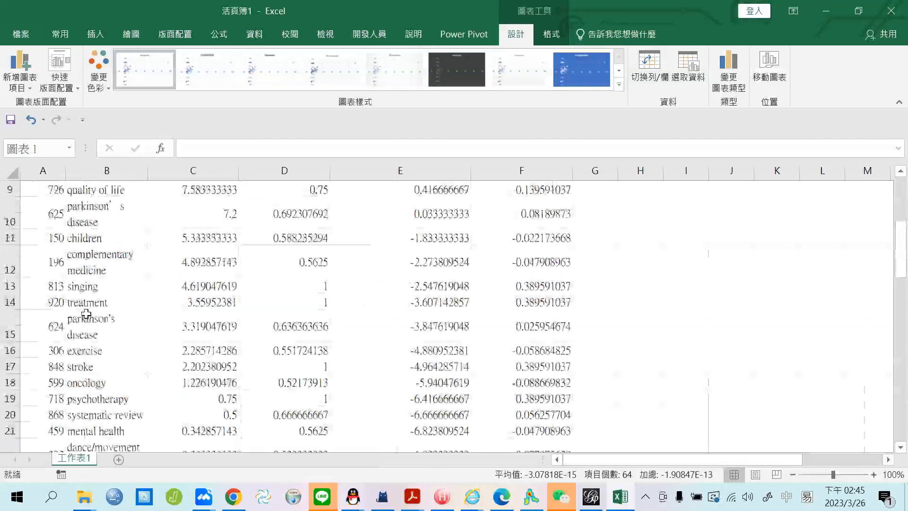
{"action": "scroll", "coordinate": [128, 308], "scroll_direction": "down", "scroll_amount": 2}
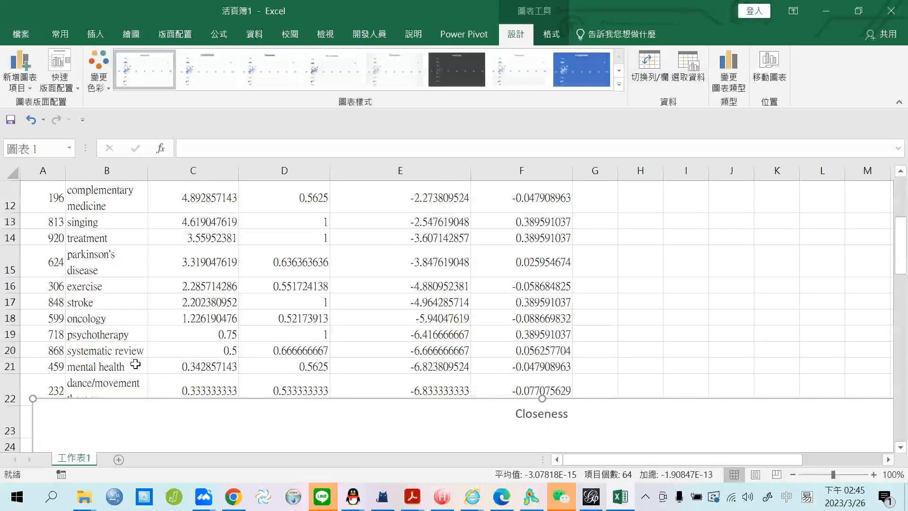
{"action": "scroll", "coordinate": [135, 340], "scroll_direction": "up", "scroll_amount": 4}
{"action": "scroll", "coordinate": [391, 385], "scroll_direction": "down", "scroll_amount": 5}
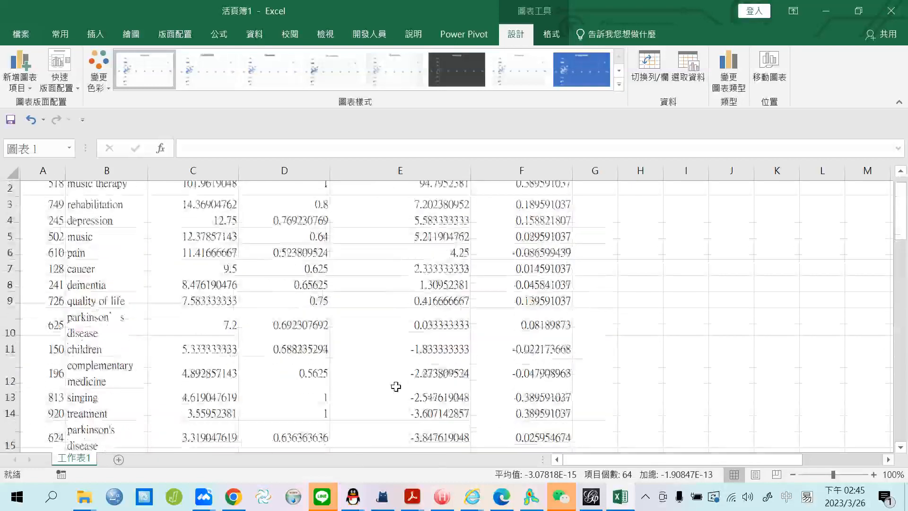
Move the Closeness chart up and left over the keyword data, then return to VOSviewer.
{"action": "left_click_drag", "start_coordinate": [330, 319], "coordinate": [610, 391]}
{"action": "scroll", "coordinate": [130, 352], "scroll_direction": "down", "scroll_amount": 1}
{"action": "left_click", "coordinate": [122, 337]}
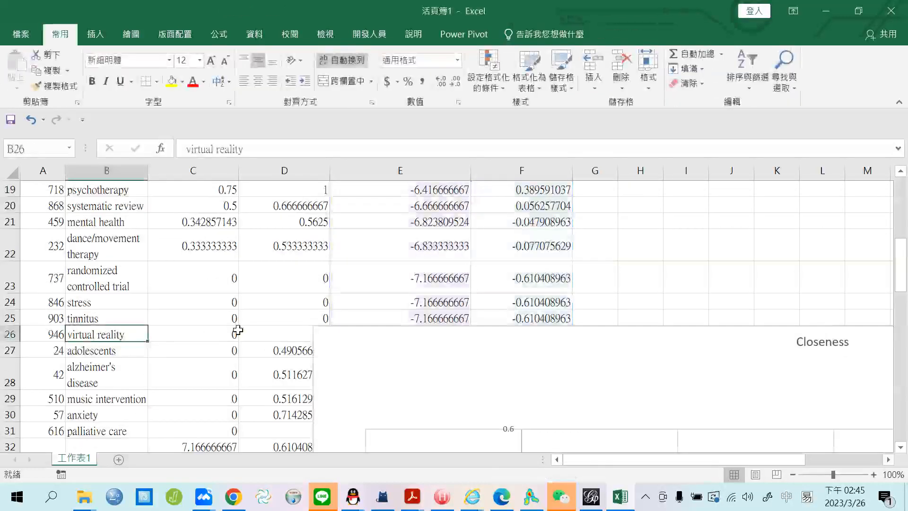
{"action": "left_click_drag", "start_coordinate": [396, 341], "coordinate": [549, 385]}
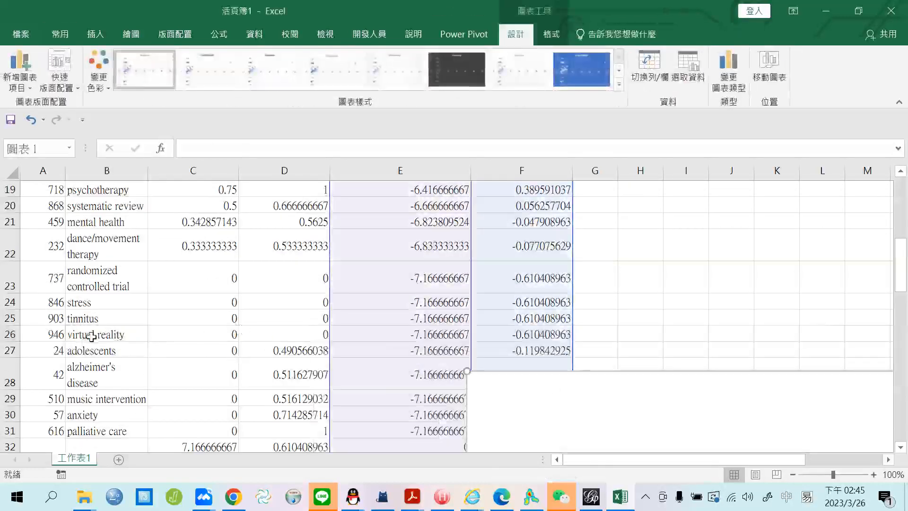
{"action": "left_click_drag", "start_coordinate": [93, 337], "coordinate": [267, 332]}
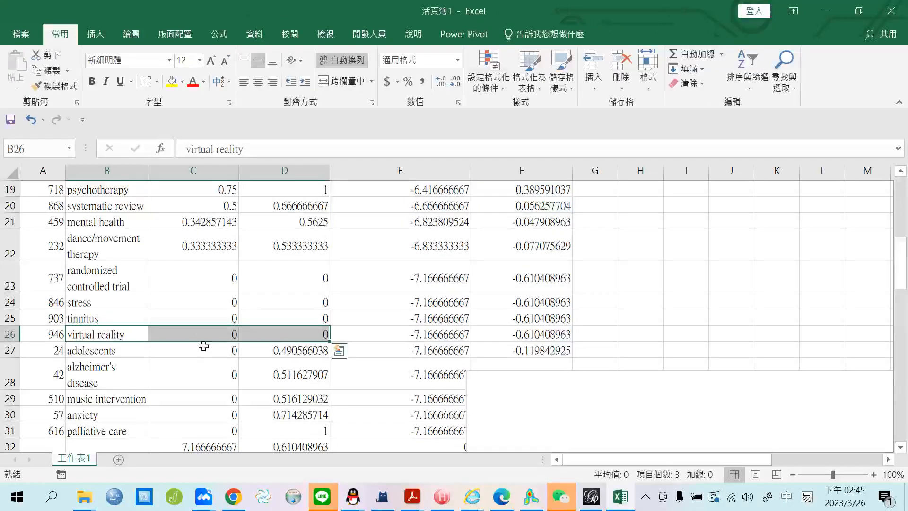
{"action": "left_click_drag", "start_coordinate": [729, 416], "coordinate": [365, 186]}
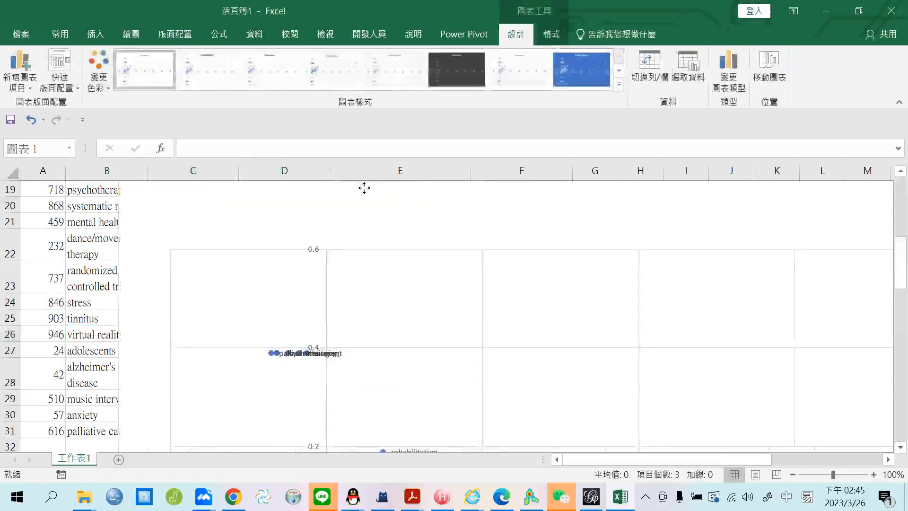
{"action": "left_click", "coordinate": [529, 502]}
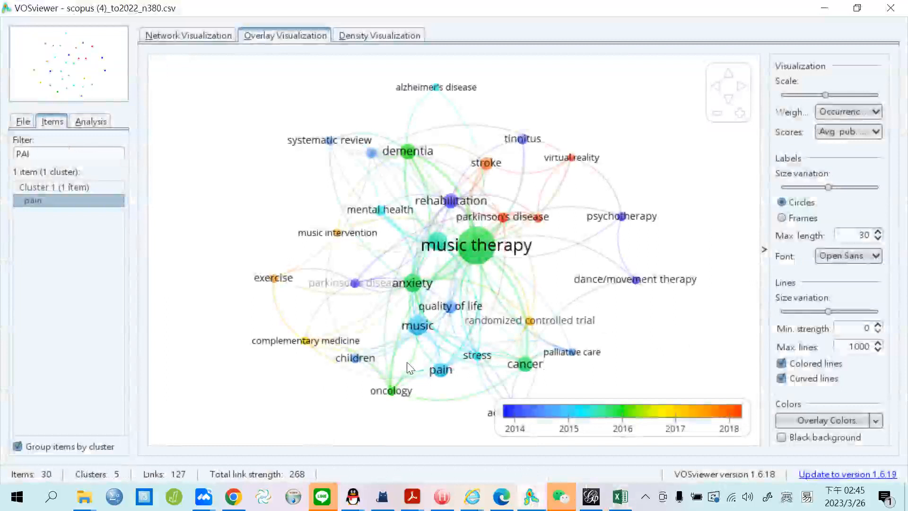
{"action": "mouse_move", "coordinate": [596, 360]}
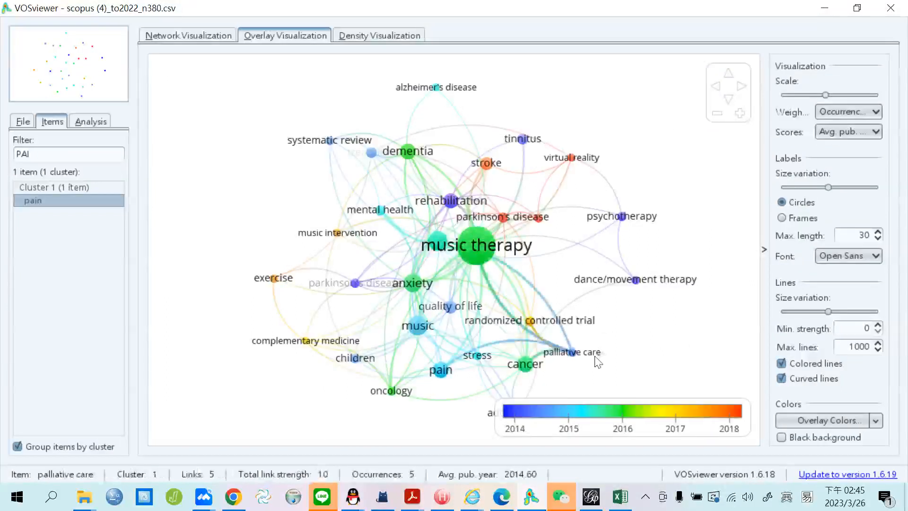
{"action": "left_click", "coordinate": [620, 496]}
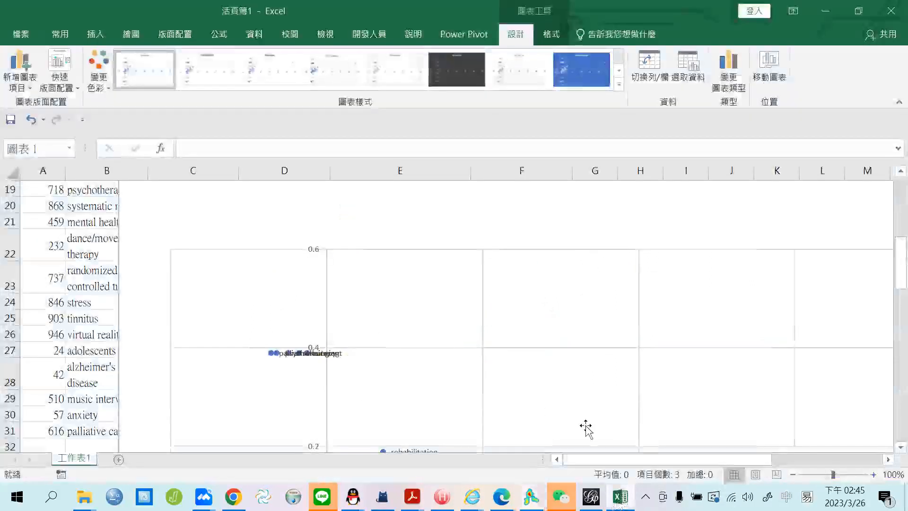
{"action": "left_click", "coordinate": [534, 498]}
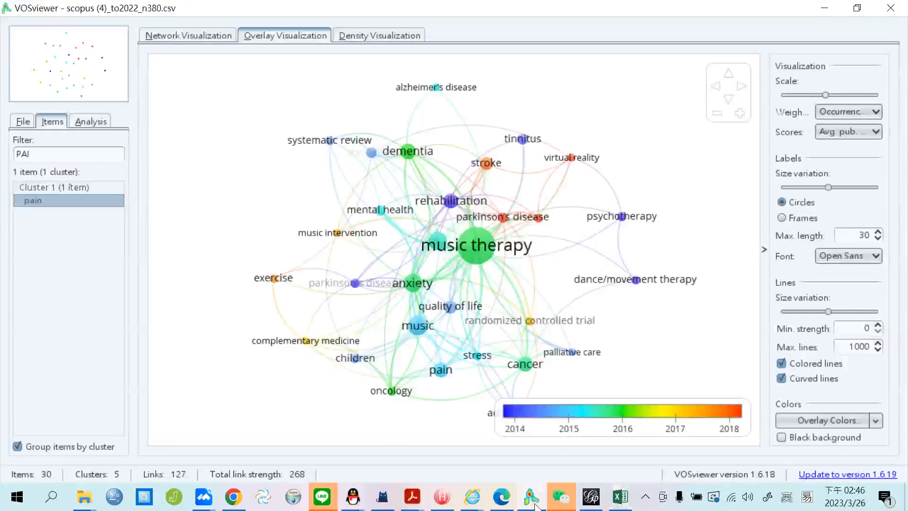
{"action": "mouse_move", "coordinate": [578, 359]}
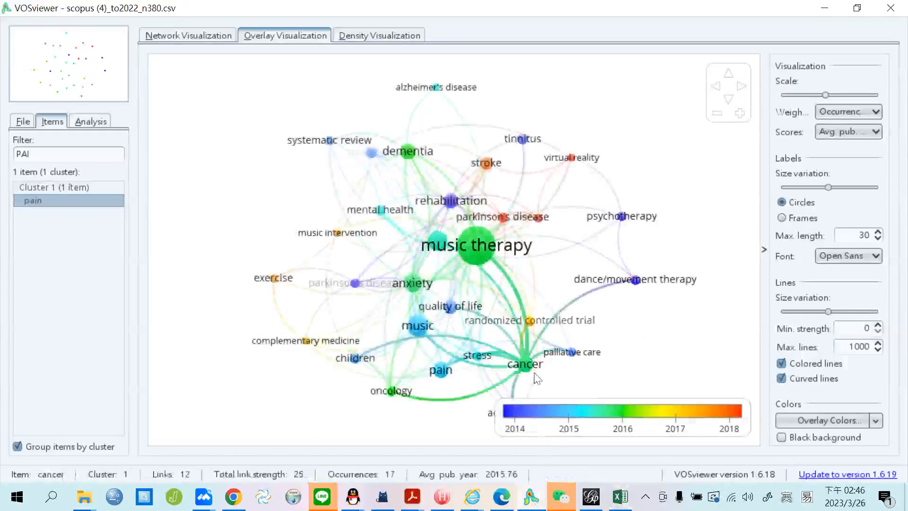
{"action": "mouse_move", "coordinate": [440, 370]}
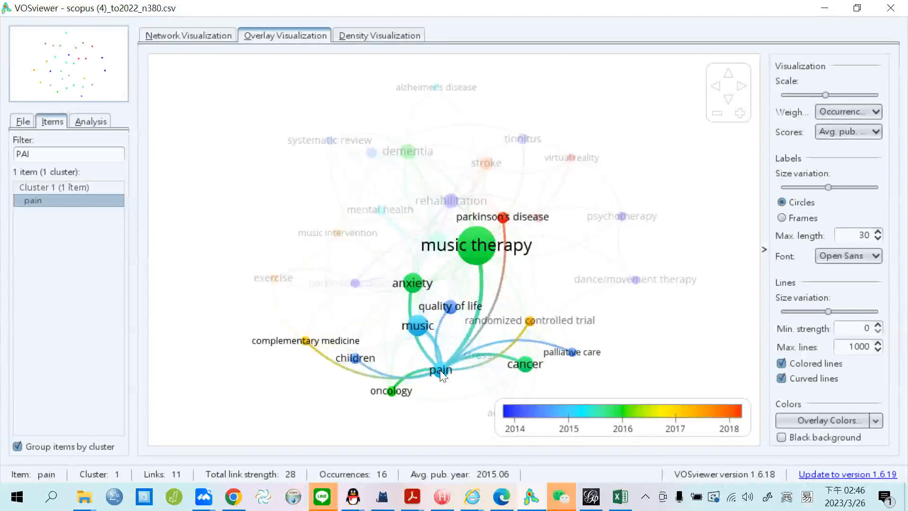
{"action": "mouse_move", "coordinate": [462, 251]}
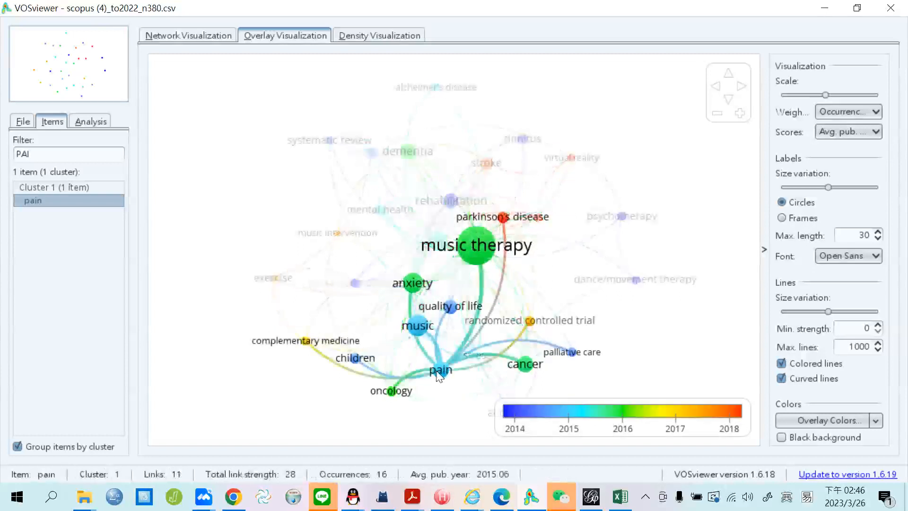
{"action": "mouse_move", "coordinate": [475, 269]}
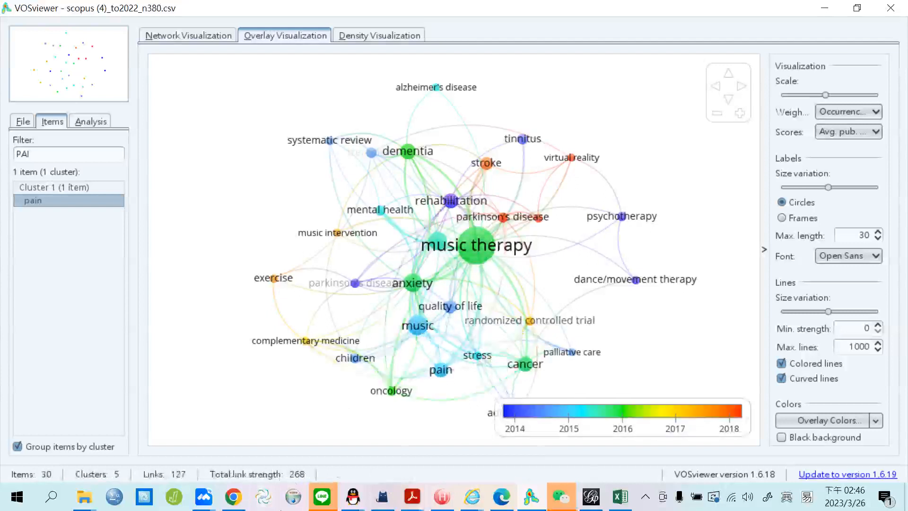
{"action": "left_click", "coordinate": [263, 497]}
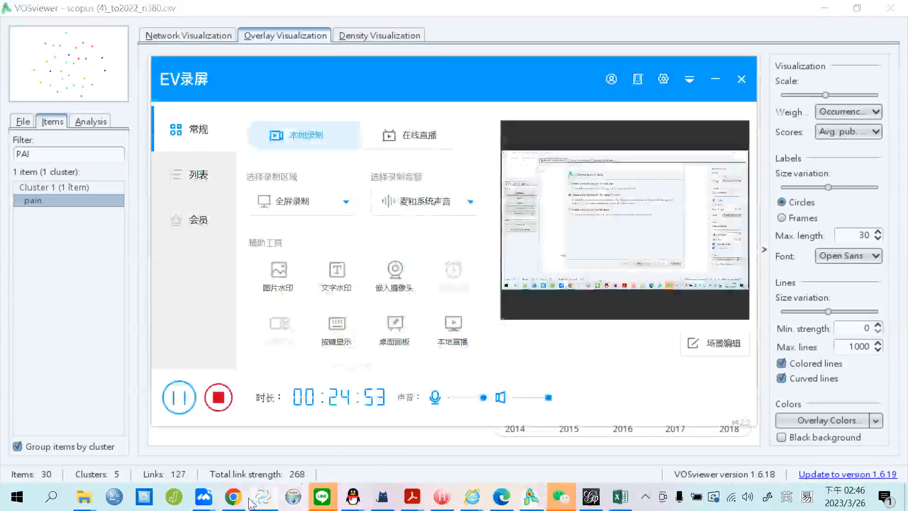